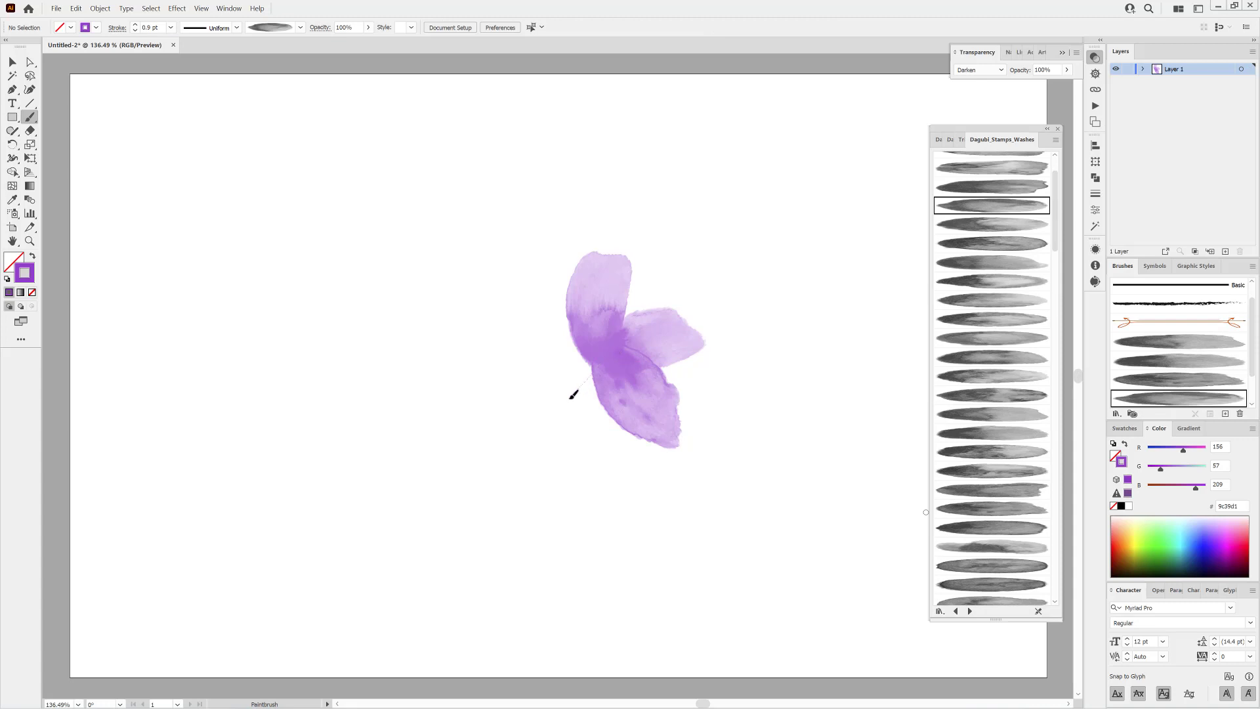
Step: Paint two more petals on the purple flower, at its lower left and left, with Stamps Washes brushes
left_click_drag(573, 394, 535, 430)
left_click(991, 167)
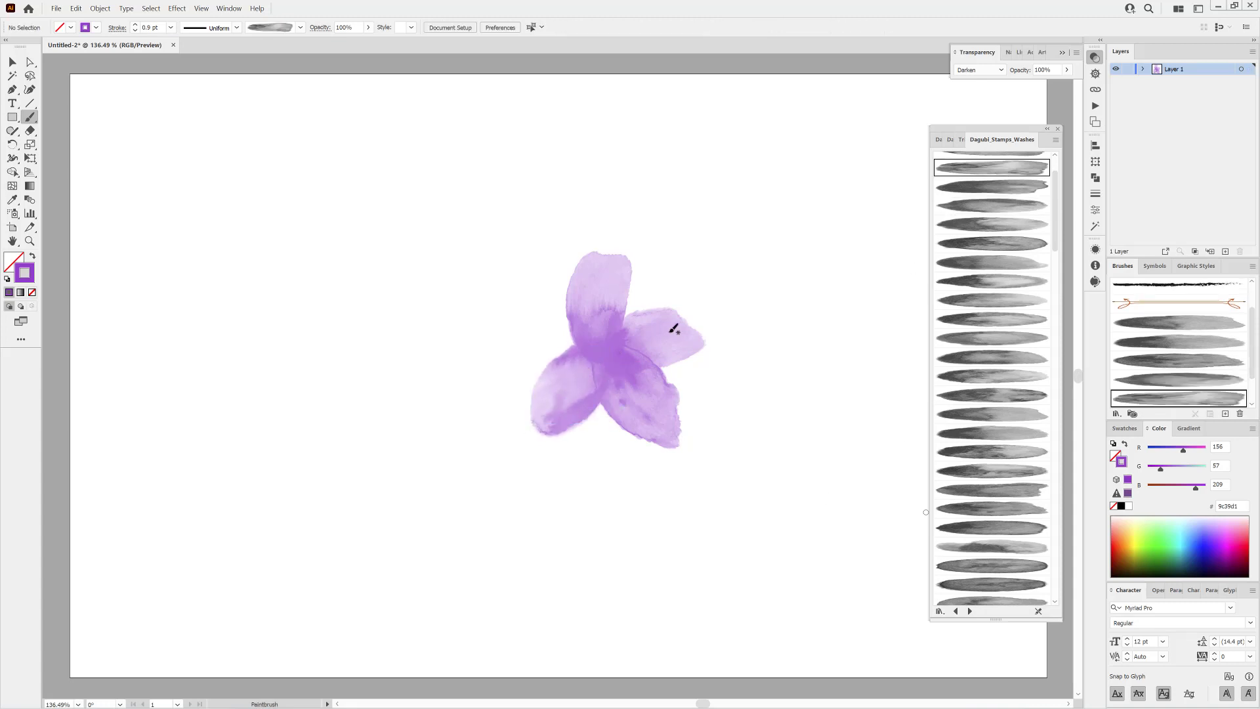
left_click_drag(536, 323, 486, 348)
scroll(998, 253, "up", 3)
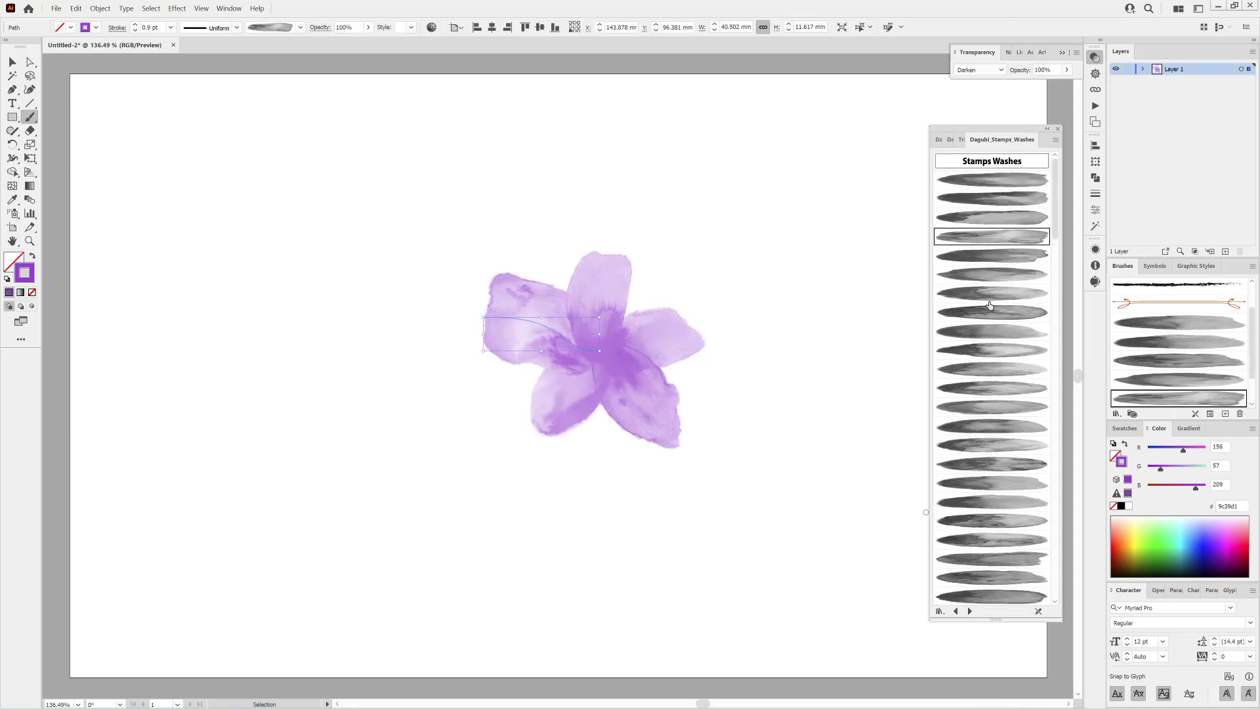
left_click(995, 180)
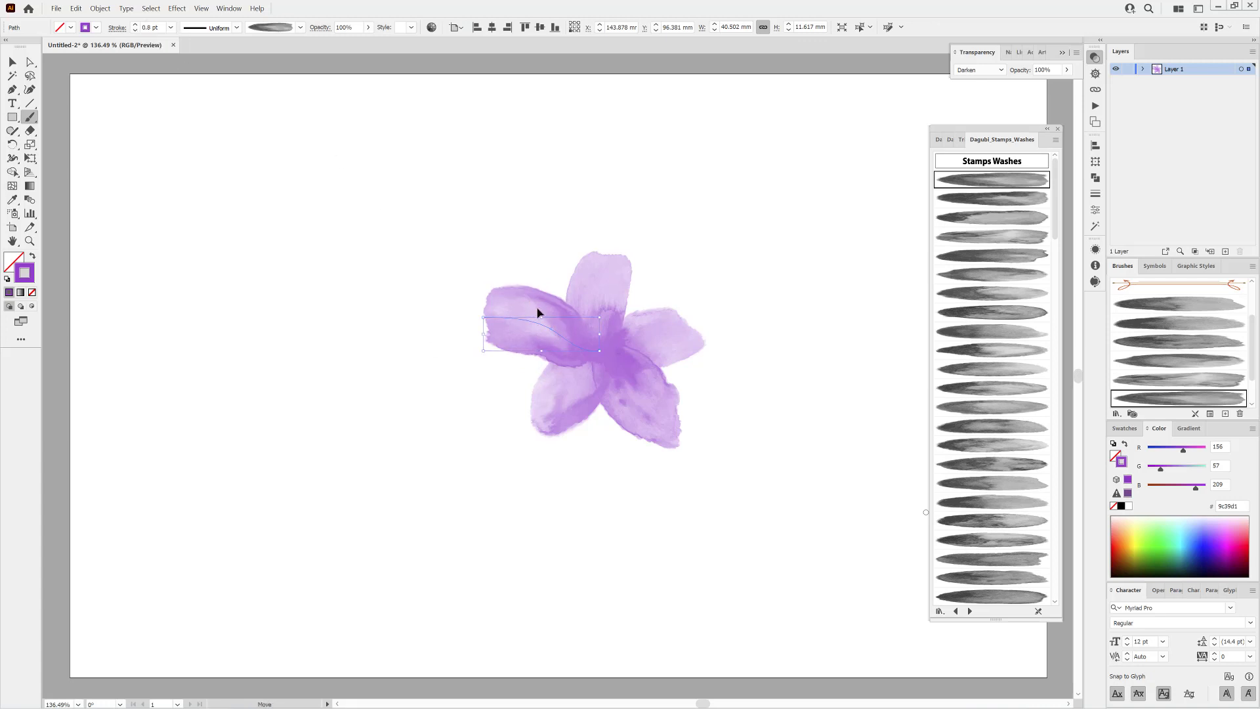
Step: Nudge and resize individual petals of the flower so they meet tightly around its centre
left_click_drag(538, 311, 555, 322)
left_click_drag(569, 411, 563, 416)
left_click_drag(638, 399, 633, 390)
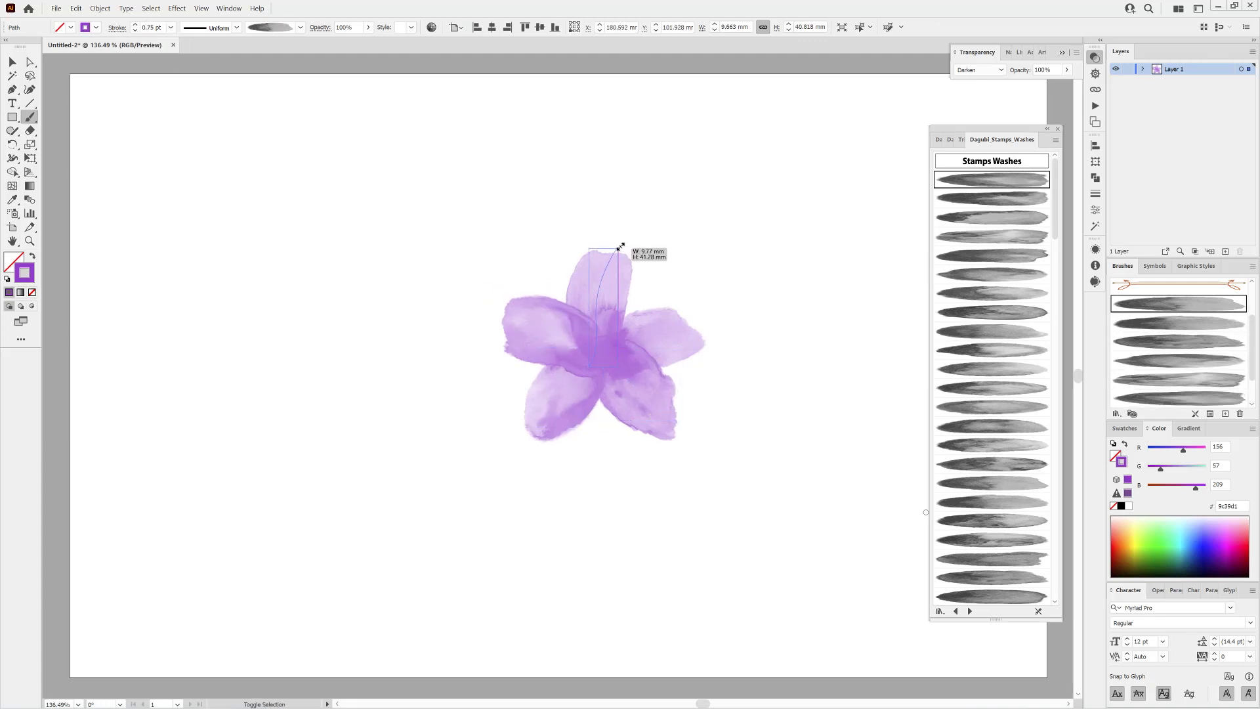
left_click(727, 257, "ctrl")
Step: Move the whole flower up and to the left, and rotate it slightly counterclockwise
left_click_drag(422, 189, 731, 520)
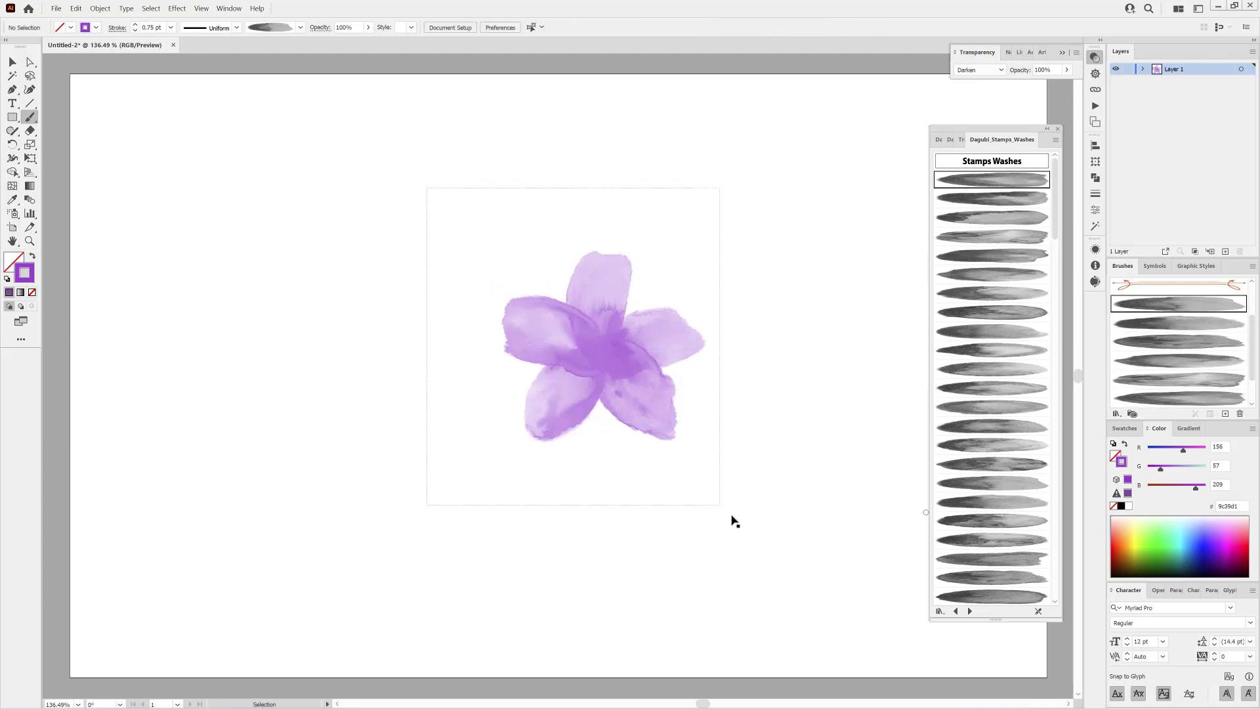
left_click_drag(701, 430, 591, 275)
left_click(830, 346, "ctrl")
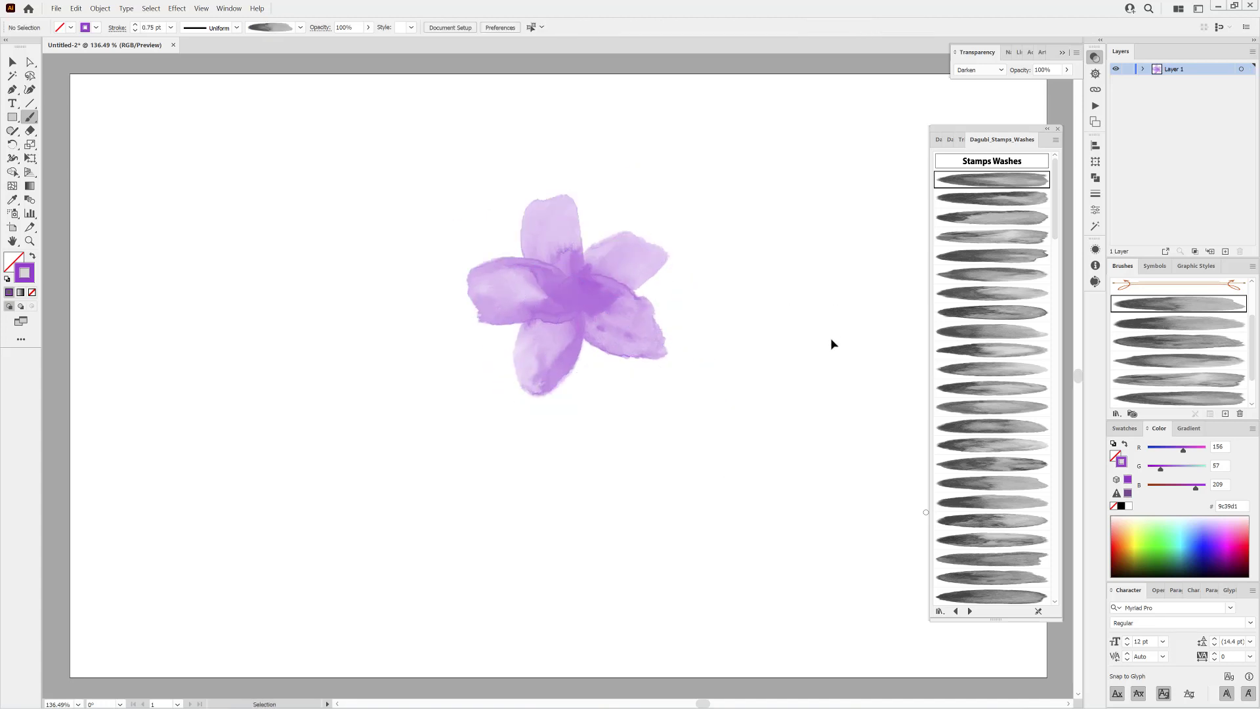
Step: Start a second flower at the lower left of the first, painting left, upper and right petals with fading wash brushes
scroll(991, 393, "down", 5)
left_click(983, 518)
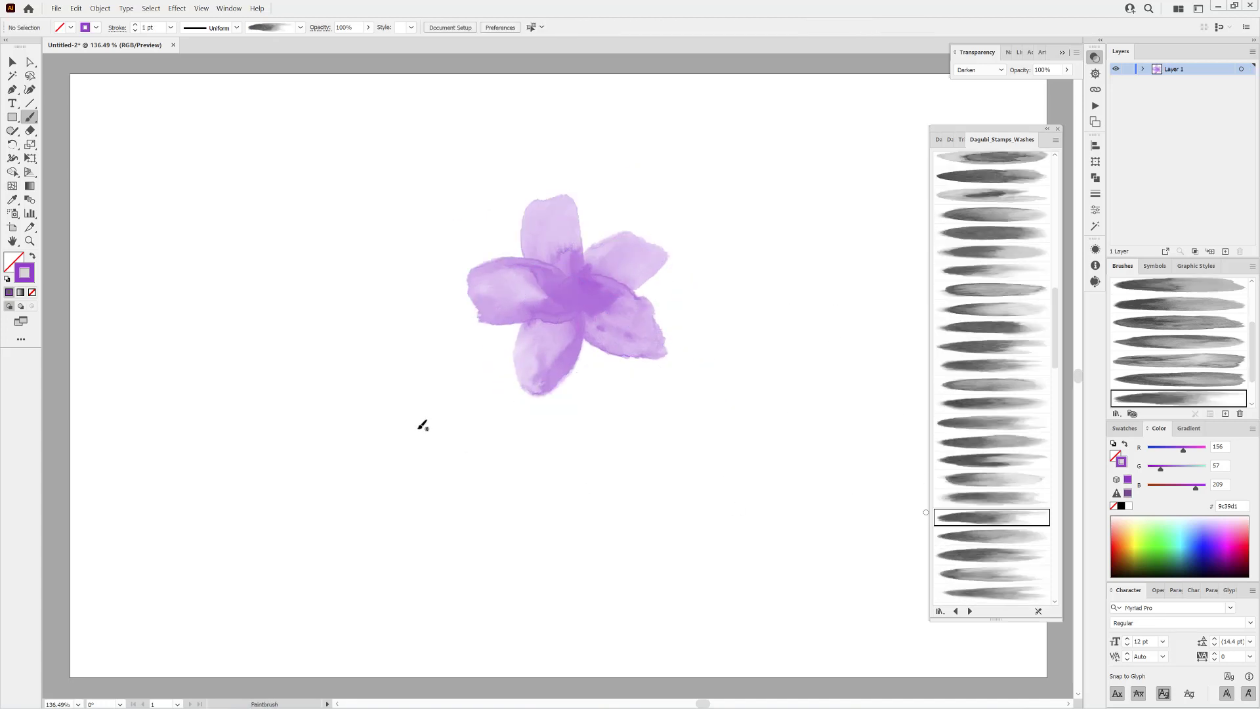
left_click_drag(334, 399, 325, 398)
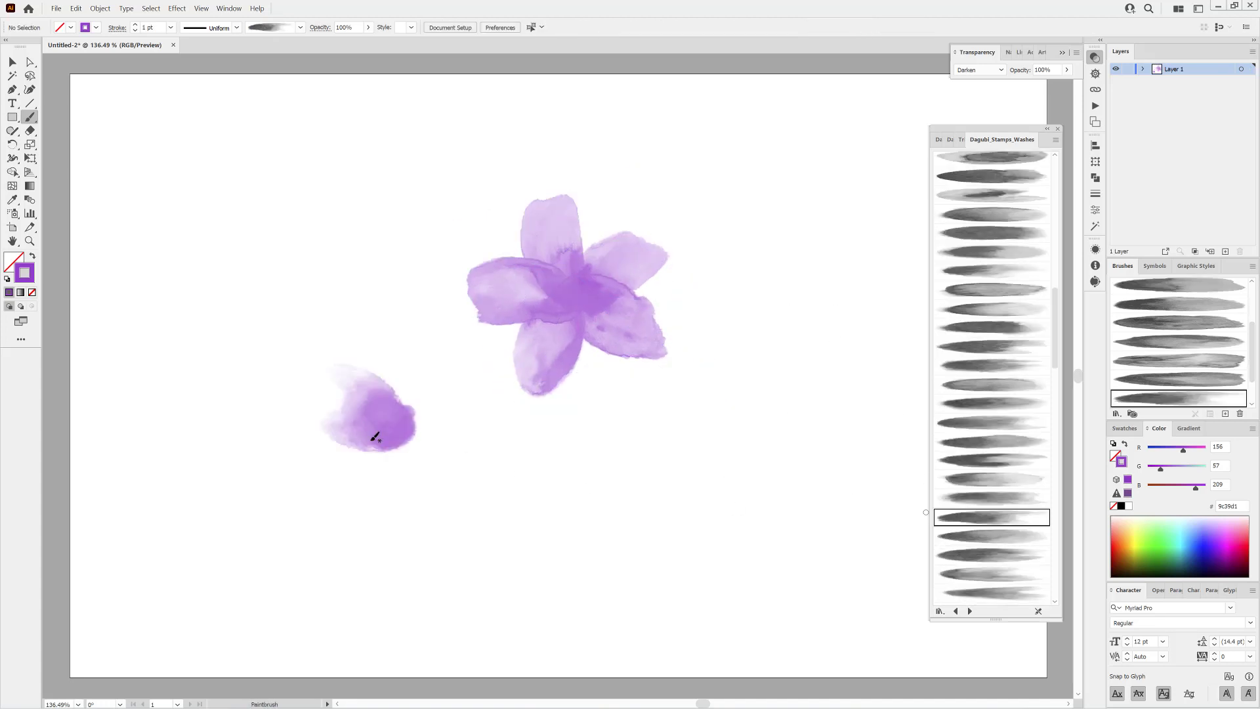
left_click(565, 495, "ctrl")
left_click_drag(413, 408, 426, 344)
left_click(998, 555)
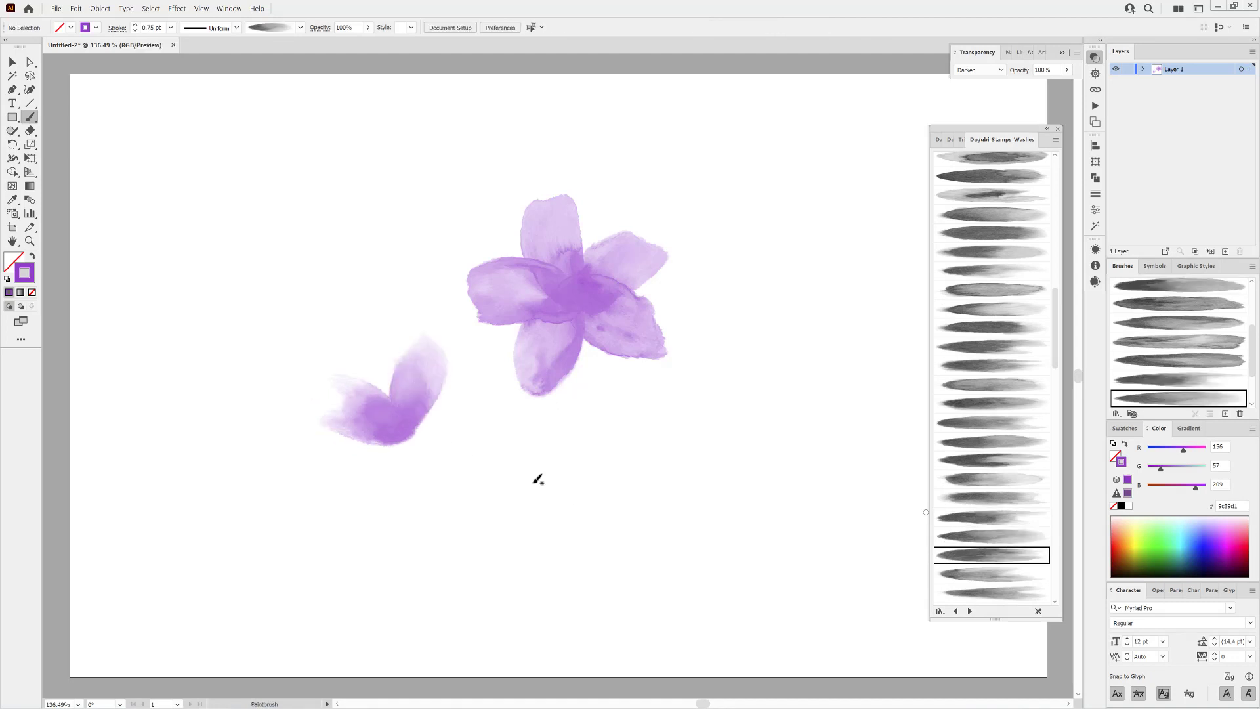
mouse_move(410, 427)
left_mouse_down()
mouse_move(512, 464)
mouse_move(455, 466)
mouse_move(502, 455)
mouse_move(503, 431)
mouse_move(440, 436)
left_mouse_up()
left_click(664, 542, "ctrl")
Step: Complete the second flower with two lower petals in different wash brushes, using 0.75 pt and 0.9 pt strokes
left_click(991, 519)
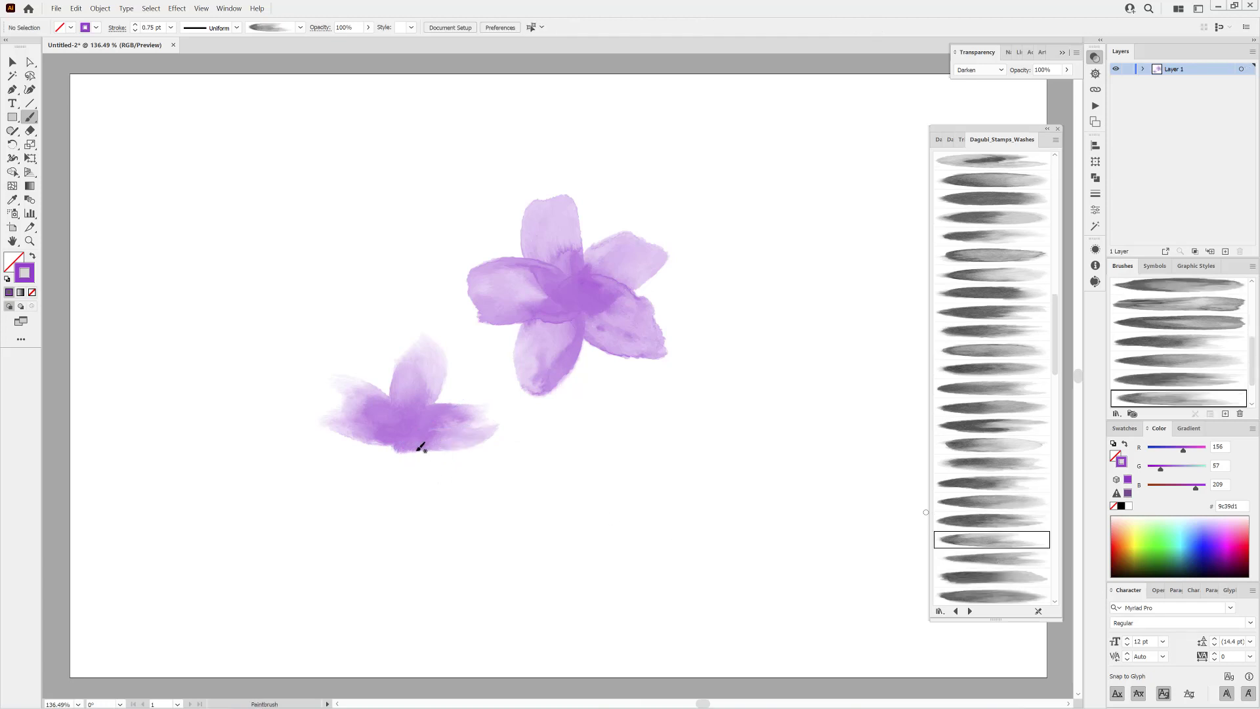
left_click_drag(441, 484, 446, 521)
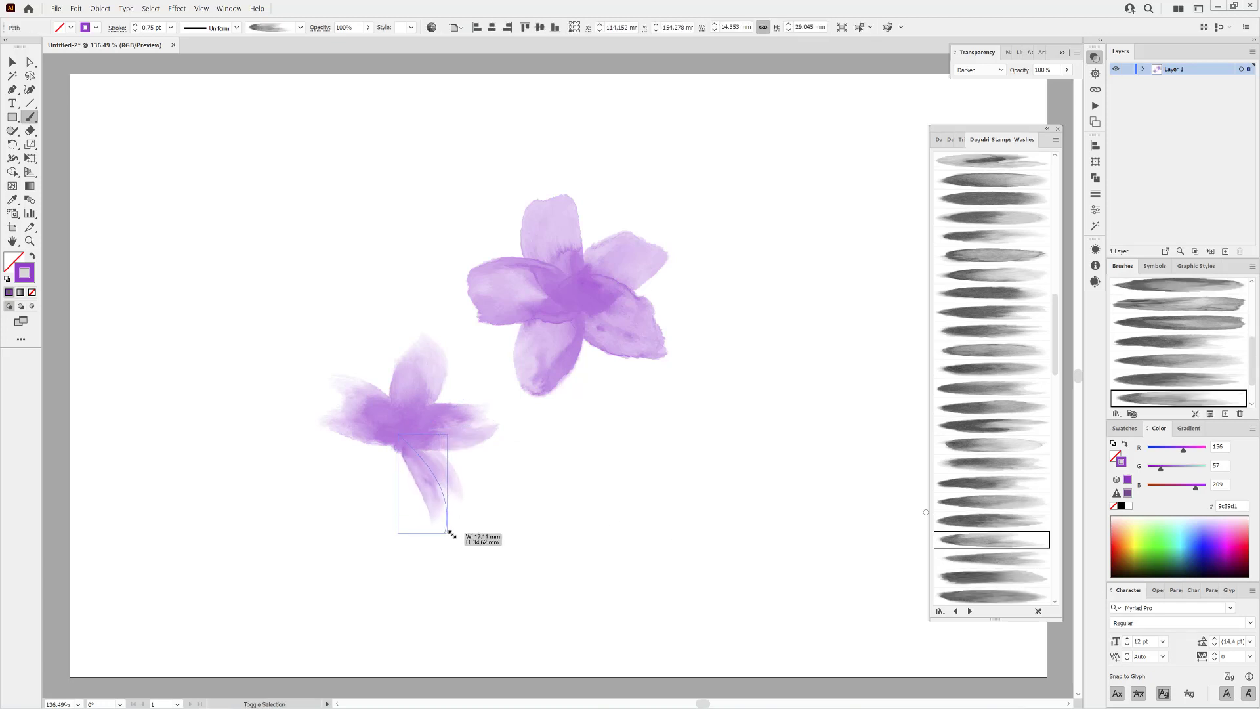
left_click(155, 160, "ctrl")
left_click(991, 559)
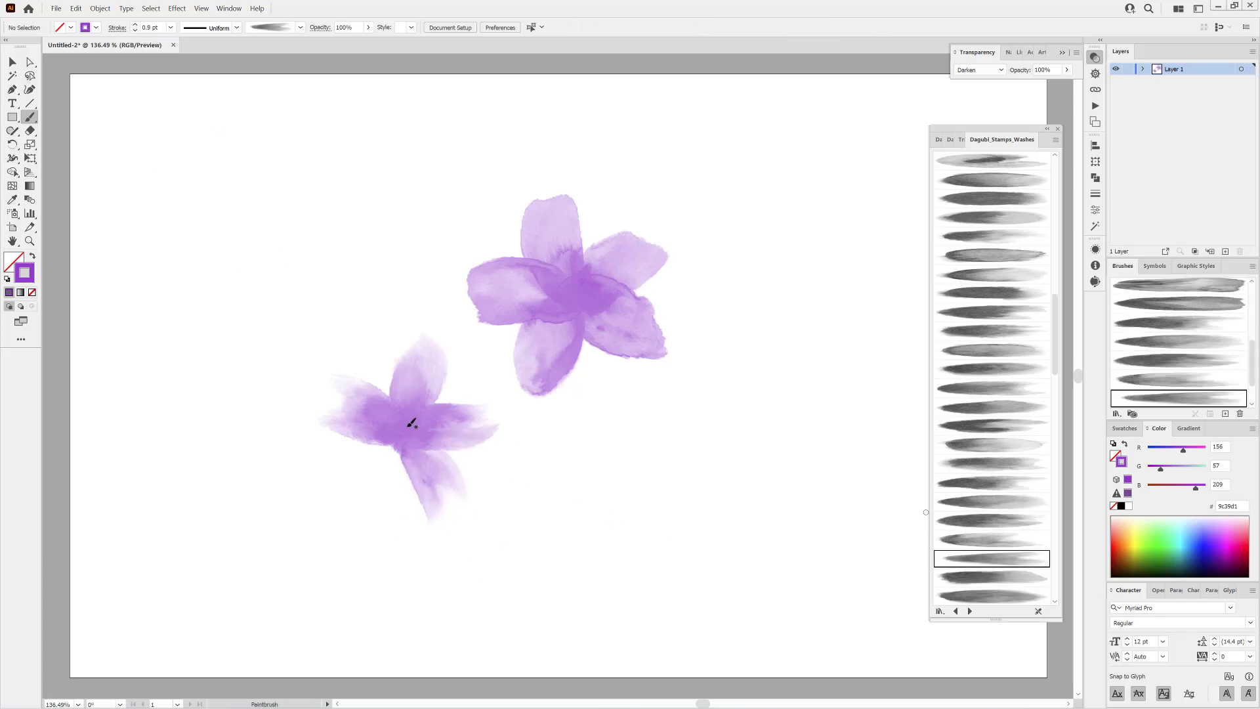
left_click_drag(357, 518, 357, 517)
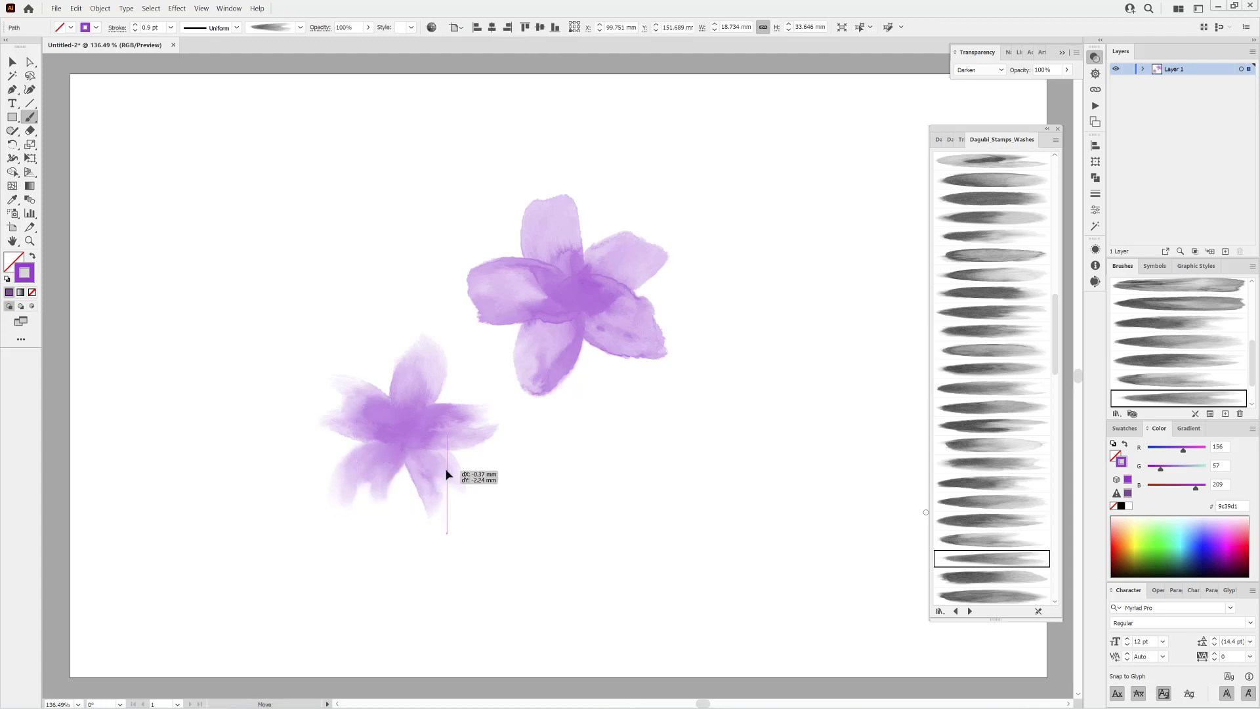
left_click(219, 361, "ctrl")
Step: Move the second flower up and to the left, away from the first flower
left_click(416, 444, "ctrl")
left_click_drag(416, 444, 361, 402)
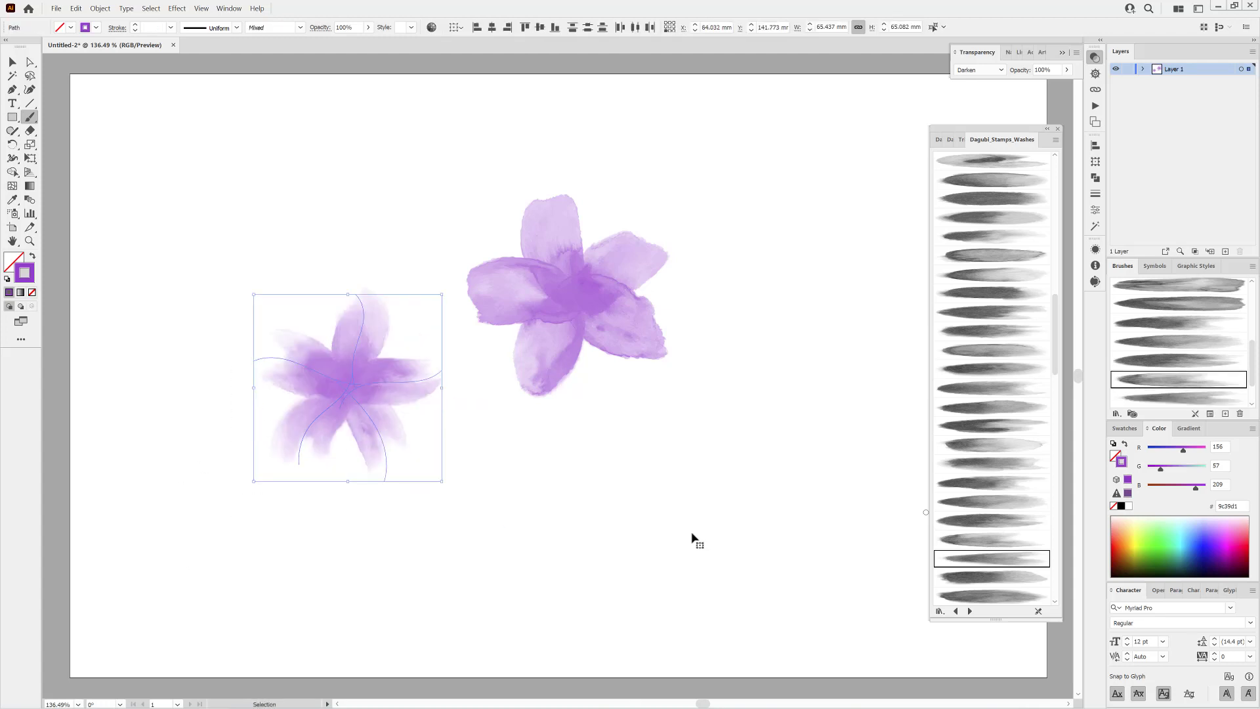
left_click(695, 537, "ctrl")
Step: Start a third flower below the first with one wash-brush petal at a 0.75 pt stroke
scroll(1011, 488, "down", 3)
scroll(1011, 488, "down", 3)
left_click(1011, 444)
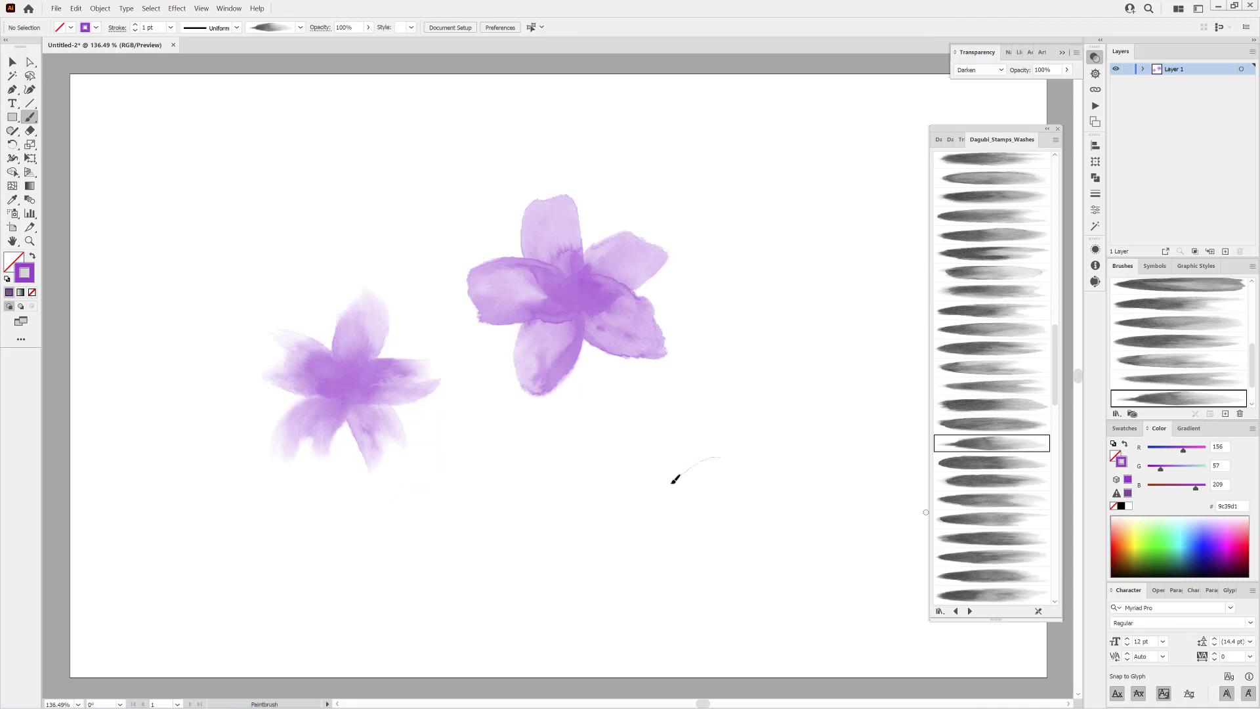
left_click_drag(672, 482, 631, 498)
left_click(135, 31)
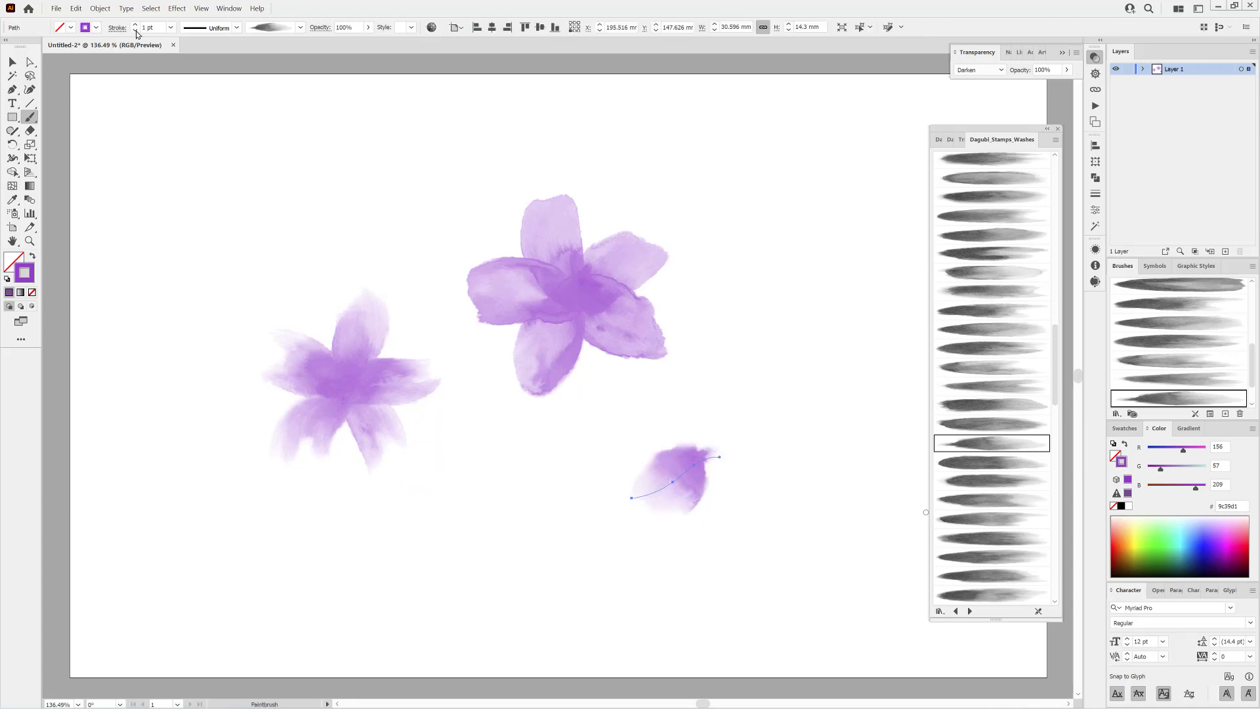
left_click(804, 317, "ctrl")
Step: Paint four more petals around the third flower's pale centre with different wash brushes, and move the flower left
left_click(1011, 481)
mouse_move(664, 505)
left_mouse_down()
mouse_move(610, 515)
mouse_move(663, 497)
left_mouse_up()
left_click(1016, 502)
left_click(995, 519)
mouse_move(722, 529)
left_mouse_down()
mouse_move(652, 500)
mouse_move(708, 543)
mouse_move(644, 519)
mouse_move(642, 575)
left_mouse_up()
left_click(988, 581)
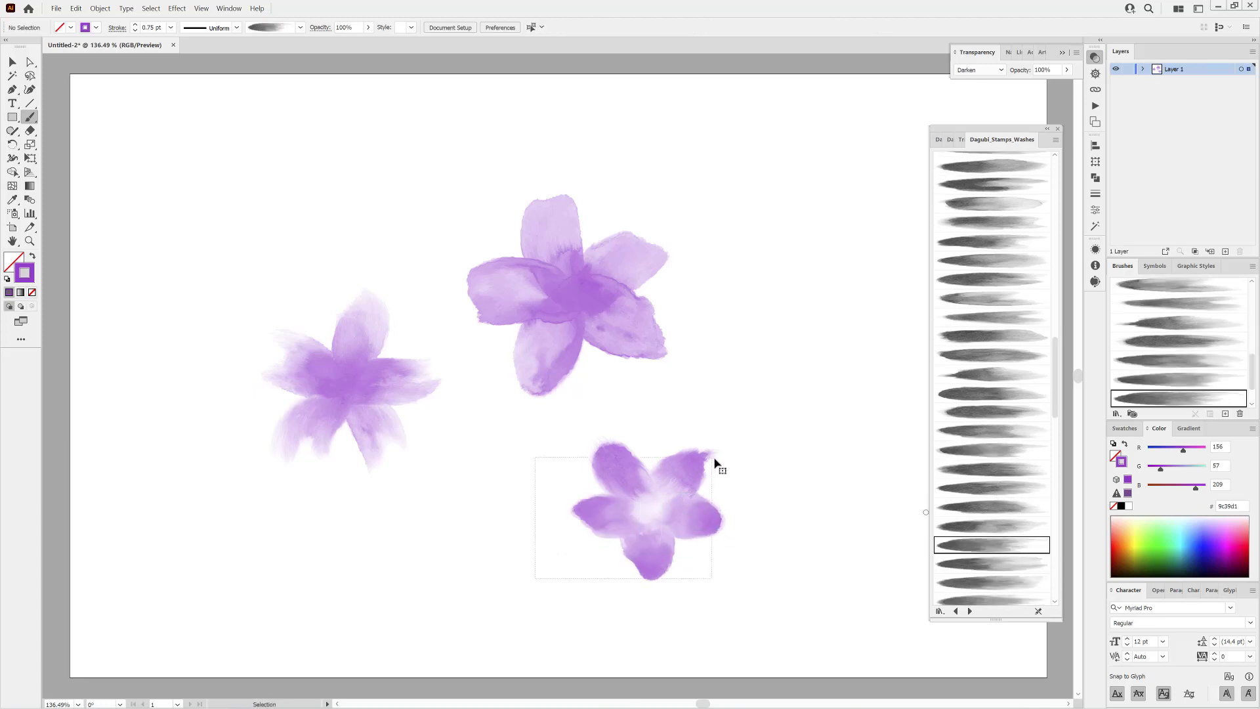
mouse_move(668, 485)
left_mouse_down()
mouse_move(571, 498)
mouse_move(561, 465)
left_mouse_up()
left_click(846, 514, "ctrl")
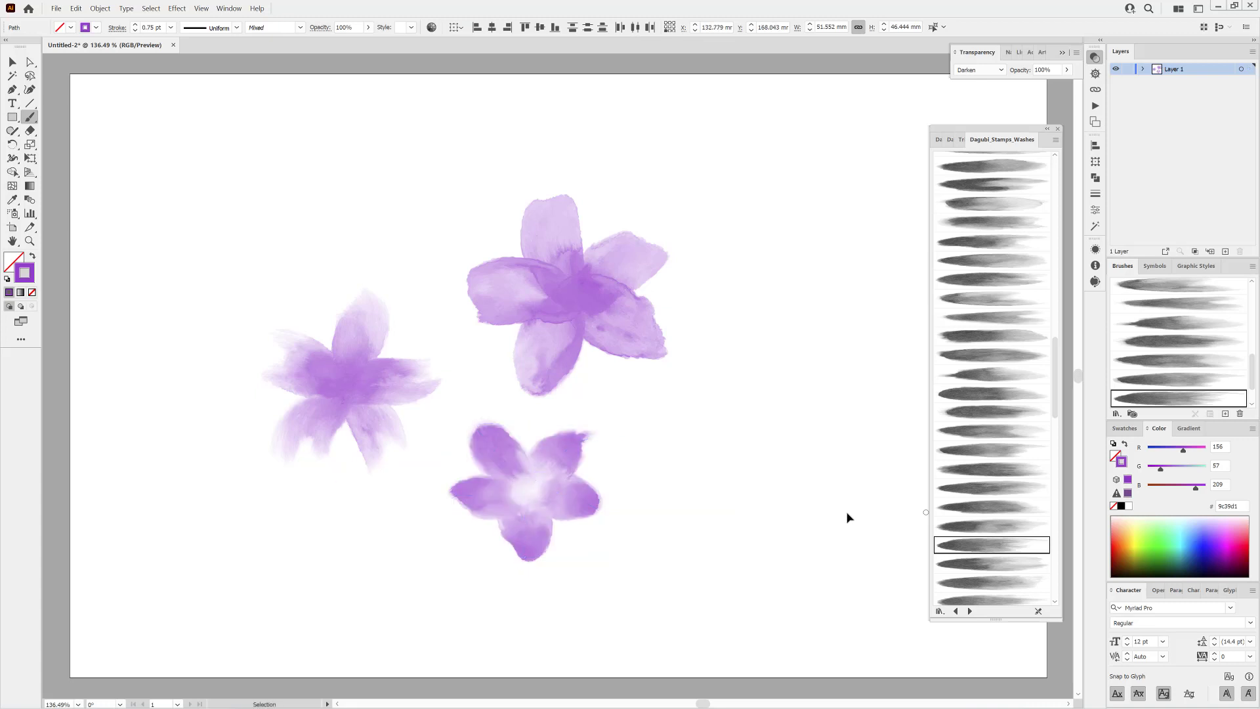
Step: Start a side-view flower right of the others with an upright wash-brush petal at a 0.75 pt stroke
scroll(1033, 419, "down", 6)
left_click(987, 433)
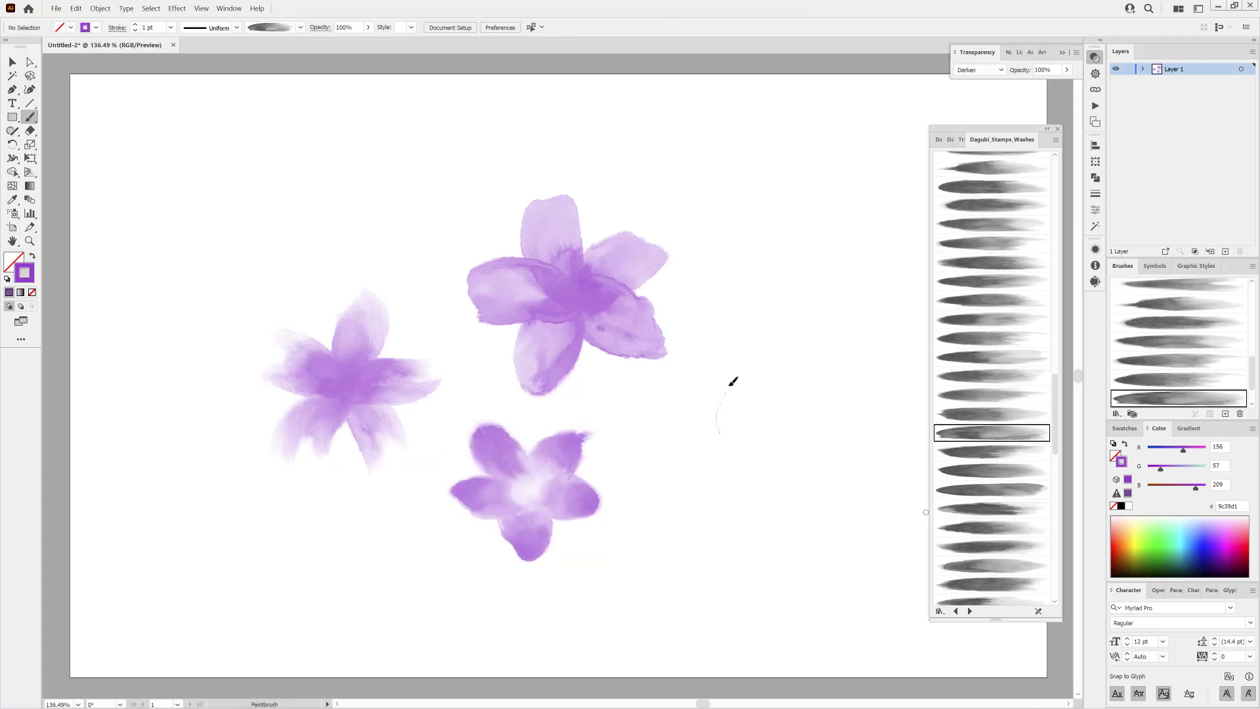
left_click_drag(733, 380, 737, 347)
left_click(134, 30)
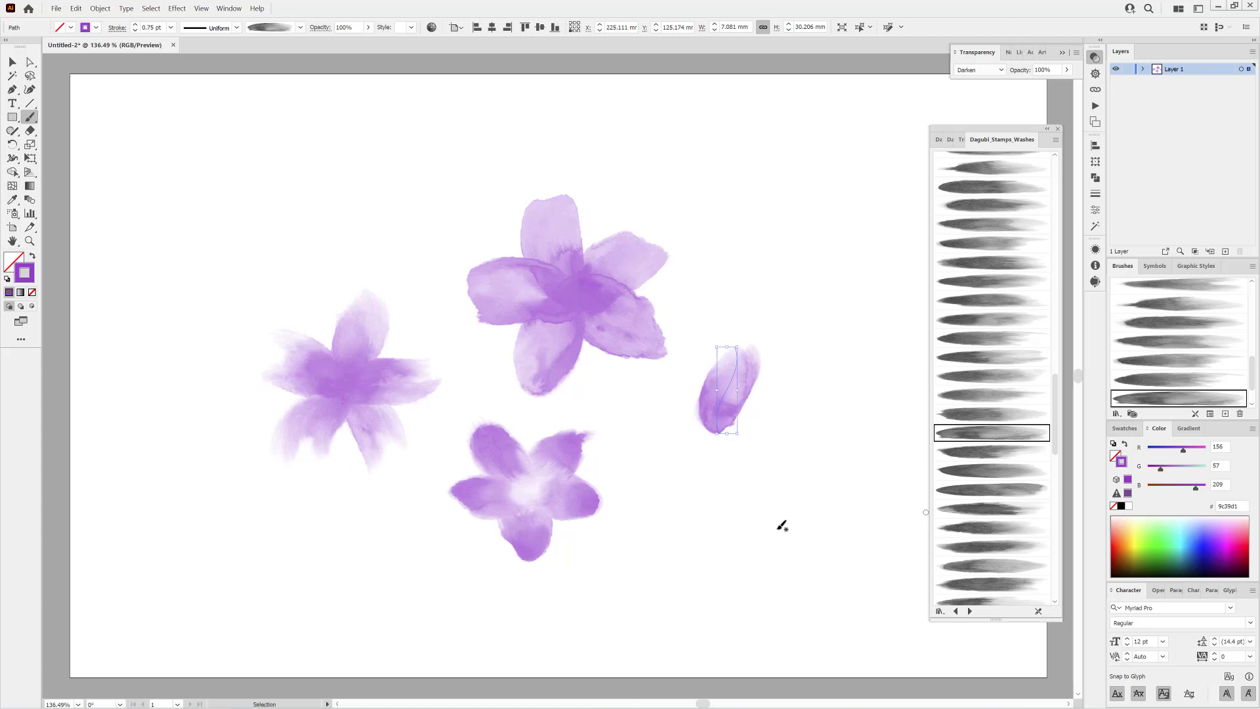
left_click(782, 525, "ctrl")
Step: Add overlapping petals fanning to the right on the side-view flower with several wash brushes
left_click(978, 452)
mouse_move(784, 415)
left_mouse_down()
mouse_move(812, 403)
mouse_move(773, 430)
mouse_move(774, 485)
mouse_move(753, 475)
left_mouse_up()
left_click(136, 25)
left_click(817, 479, "ctrl")
left_click(990, 509)
left_click(804, 505, "ctrl")
left_click(990, 548)
Step: Add a thin curved petal along the lower left of the side-view flower with a 0.3 pt stroke
scroll(1007, 565, "down", 3)
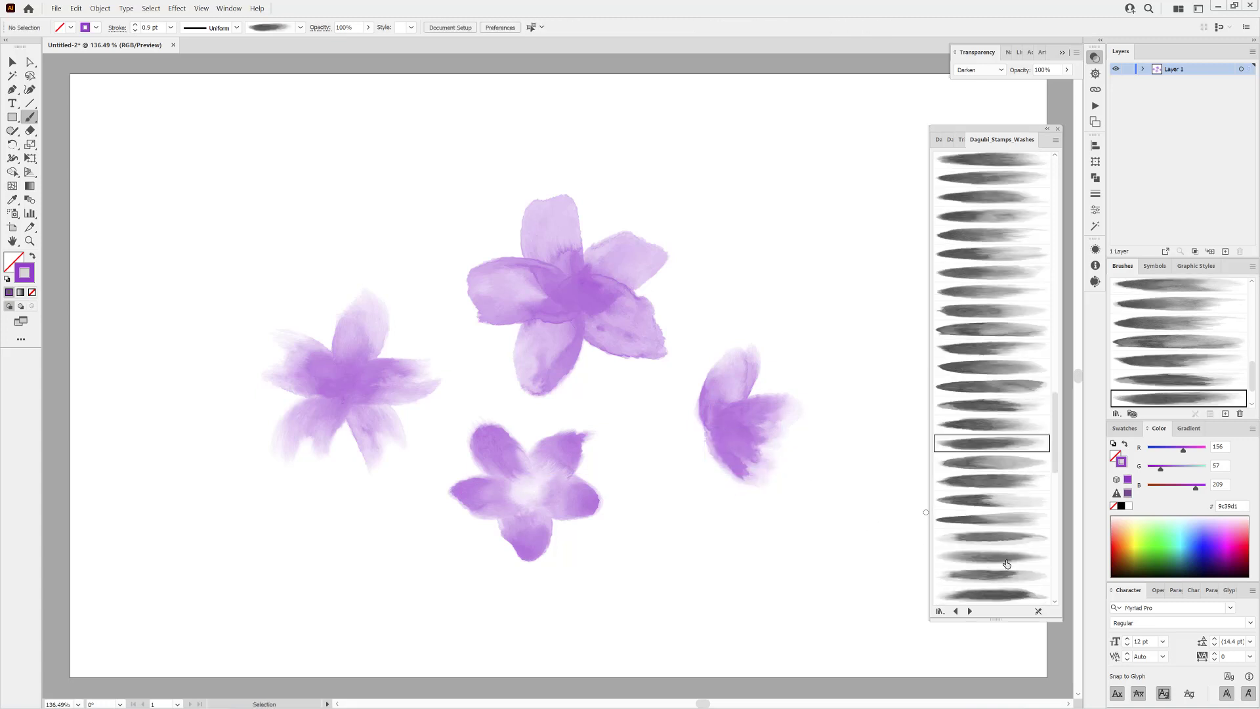
left_click(1002, 519)
left_click(136, 26)
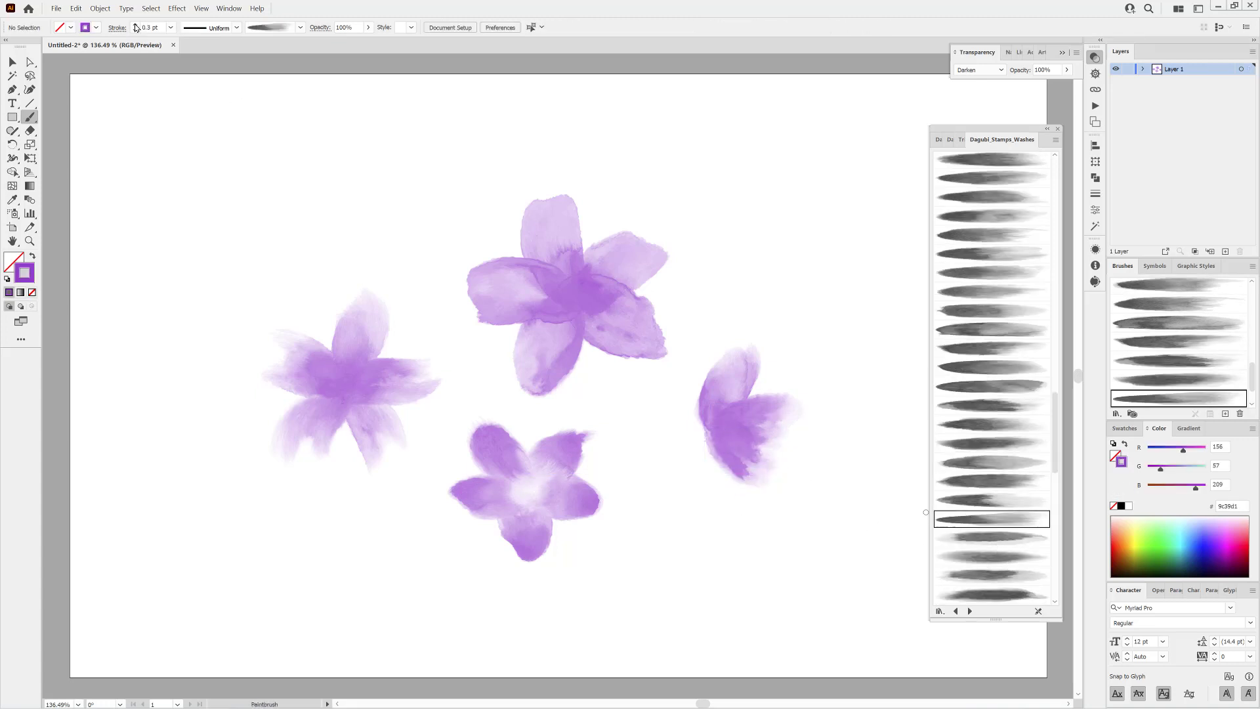
left_click_drag(747, 503, 750, 502)
left_click_drag(741, 495, 732, 486)
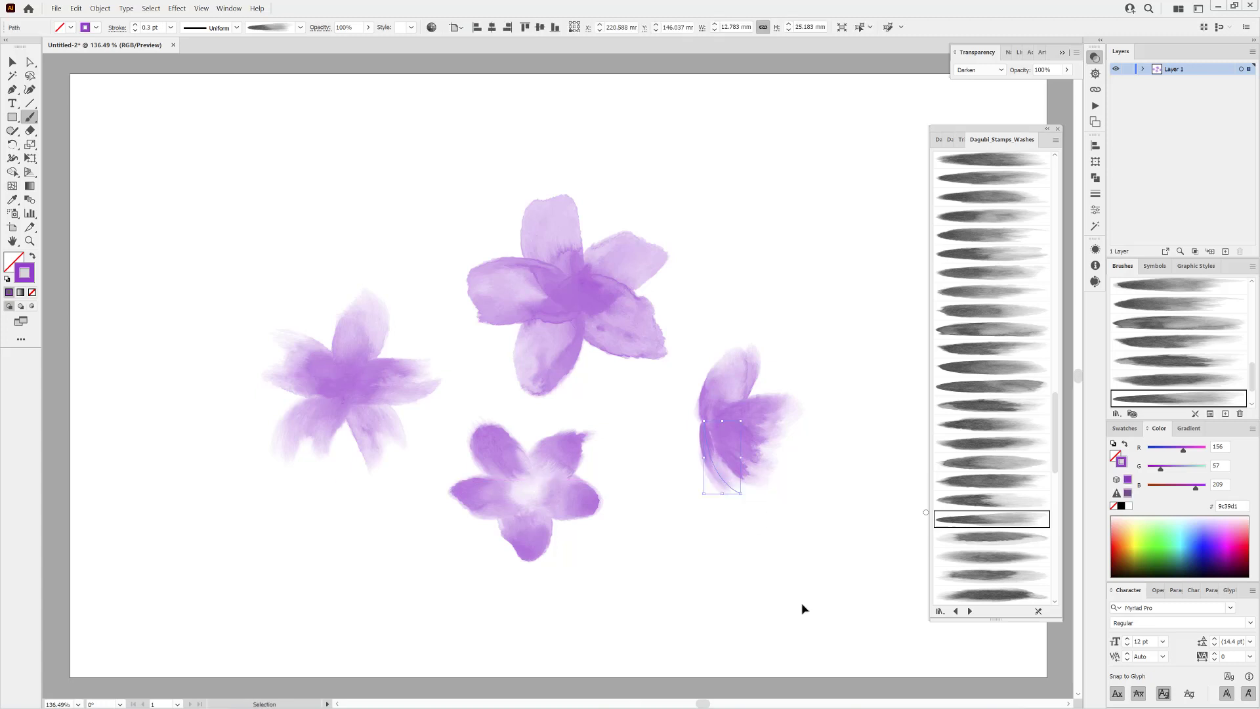
left_click(801, 608, "ctrl")
Step: Move the side-view flower left, closer to the other flowers
mouse_move(677, 420)
left_mouse_down()
mouse_move(796, 514)
mouse_move(837, 455)
left_mouse_up()
left_click_drag(763, 442, 726, 448)
left_click(893, 640, "ctrl")
Step: Paint a small base shape at the side-view flower's lower left with a wash brush at a 0.75 pt stroke
left_click(996, 422)
left_click(135, 27)
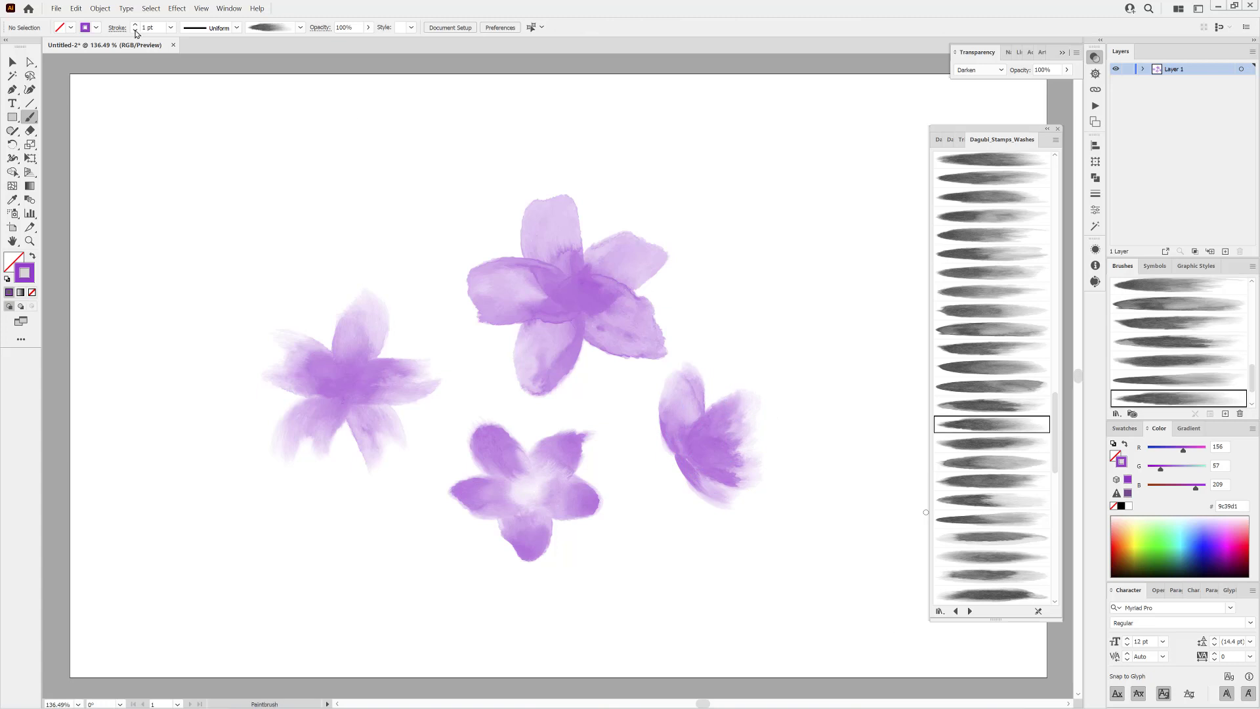
left_click(135, 27)
Step: Move the top flower upward, the side-view flower up and left, and the left flower up and right
left_click(604, 320, "ctrl")
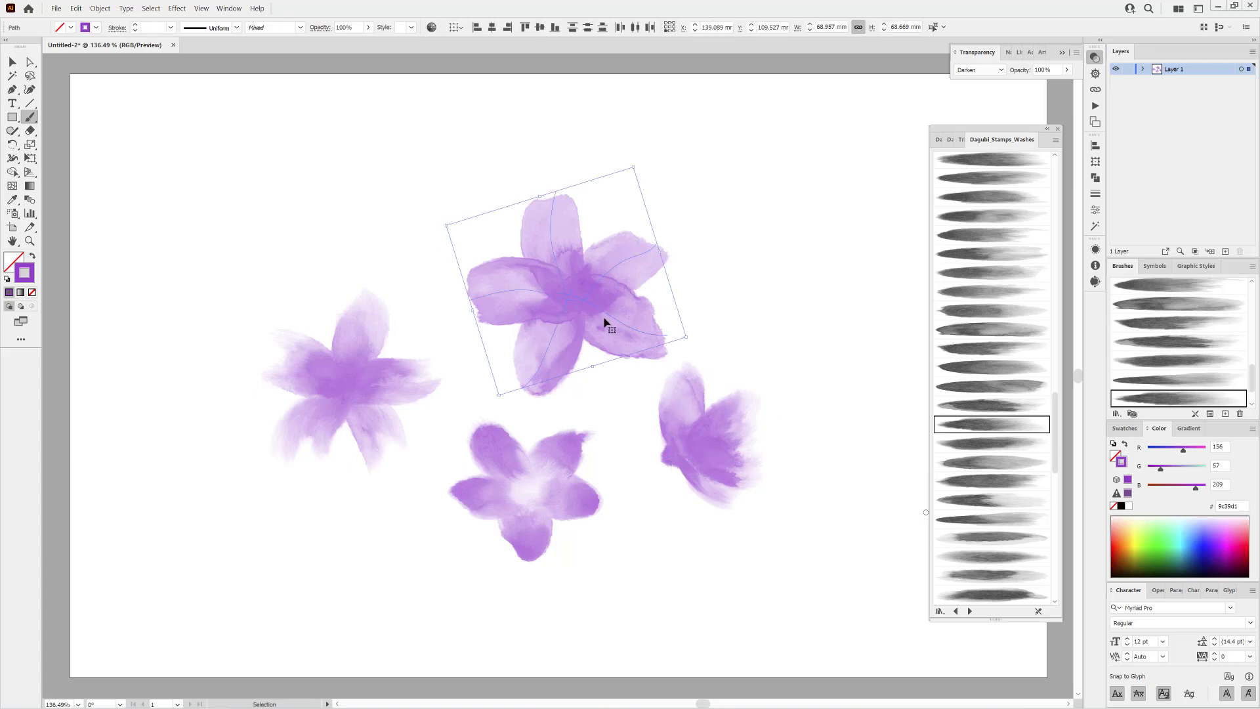
left_click_drag(604, 321, 589, 262)
left_click_drag(757, 518, 758, 519)
left_click_drag(696, 455, 675, 430)
left_click_drag(214, 310, 377, 475)
left_click_drag(361, 387, 404, 325)
Step: Move the bottom flower up and left beside the left flower, and shift the side-view flower slightly left
left_click(544, 489)
left_click_drag(545, 489, 501, 436)
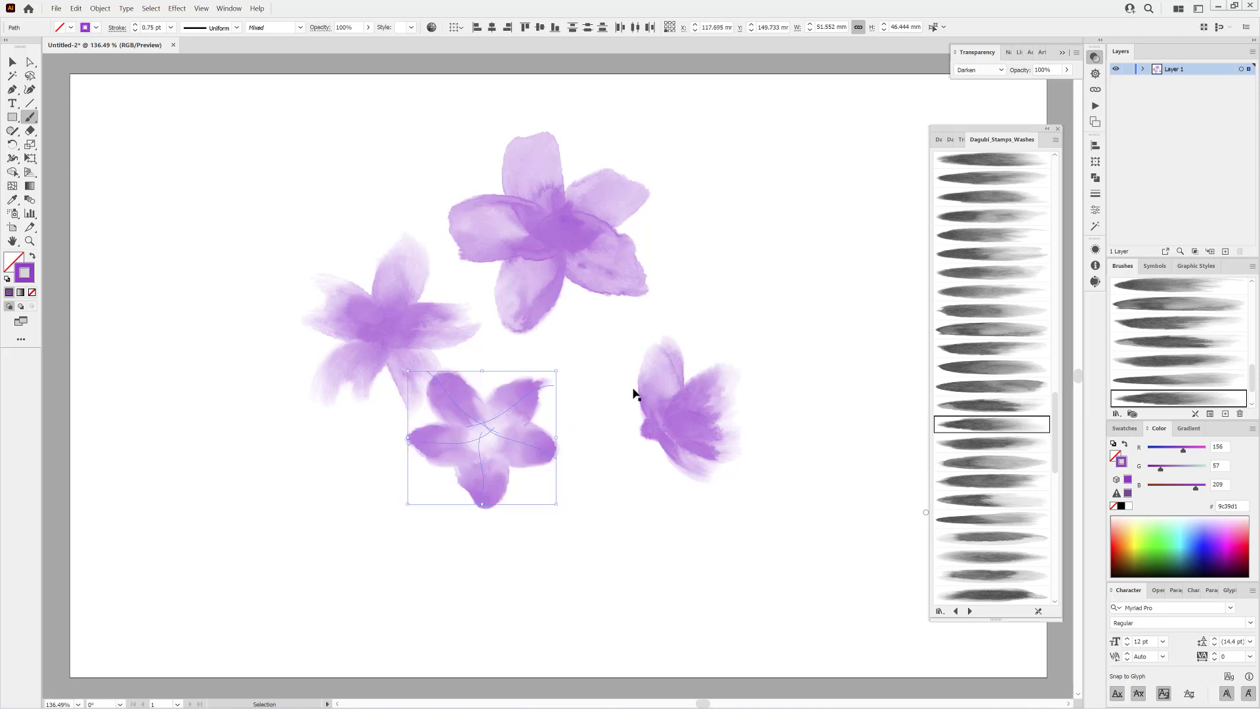
left_click_drag(585, 352, 752, 458)
left_click_drag(671, 420, 653, 416)
left_click(853, 397, "ctrl")
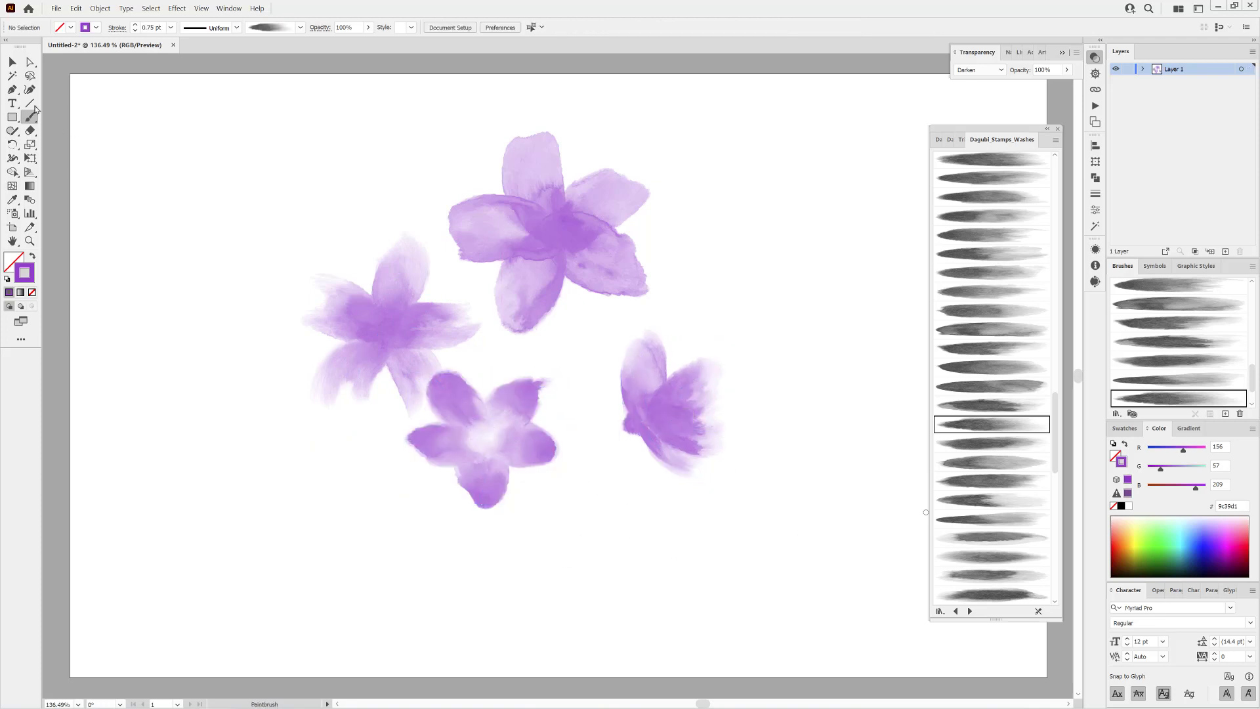
Step: Recolour the bottom flower to a redder purple and the left flower to a lighter purple, R 172, G 80, B 209
key("v")
left_click(516, 446)
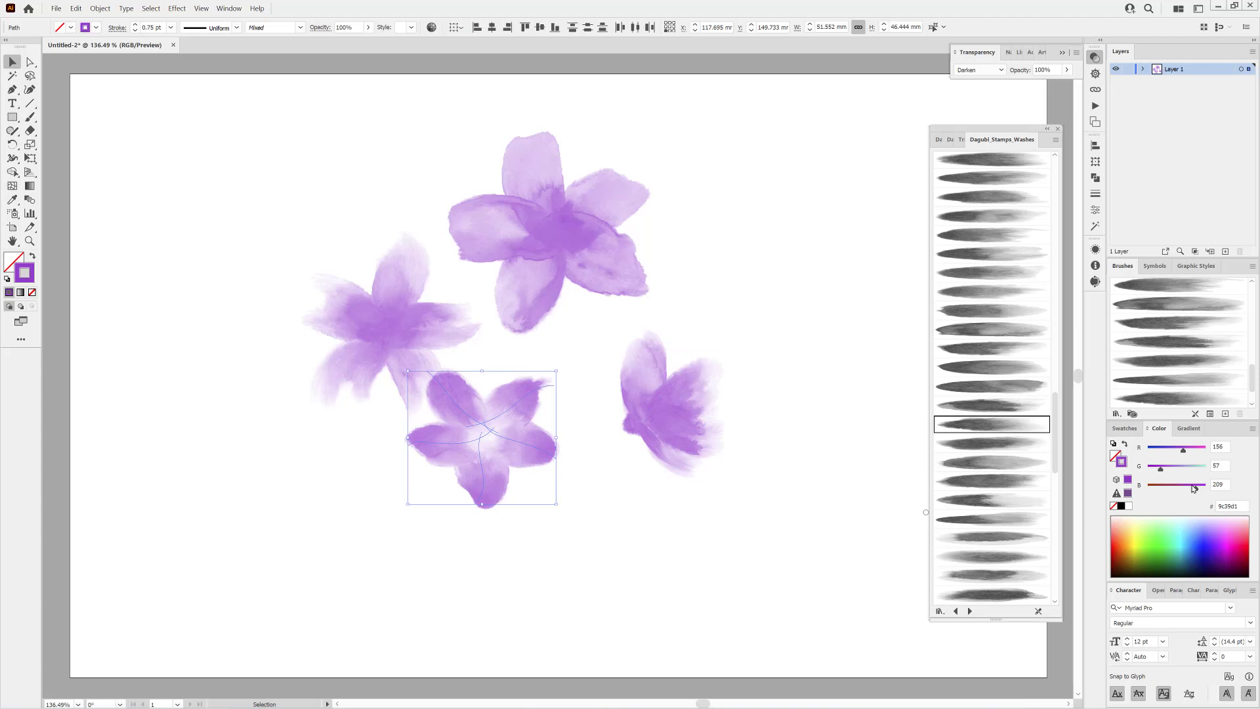
left_click_drag(1192, 491, 1196, 492)
left_click_drag(242, 245, 455, 347)
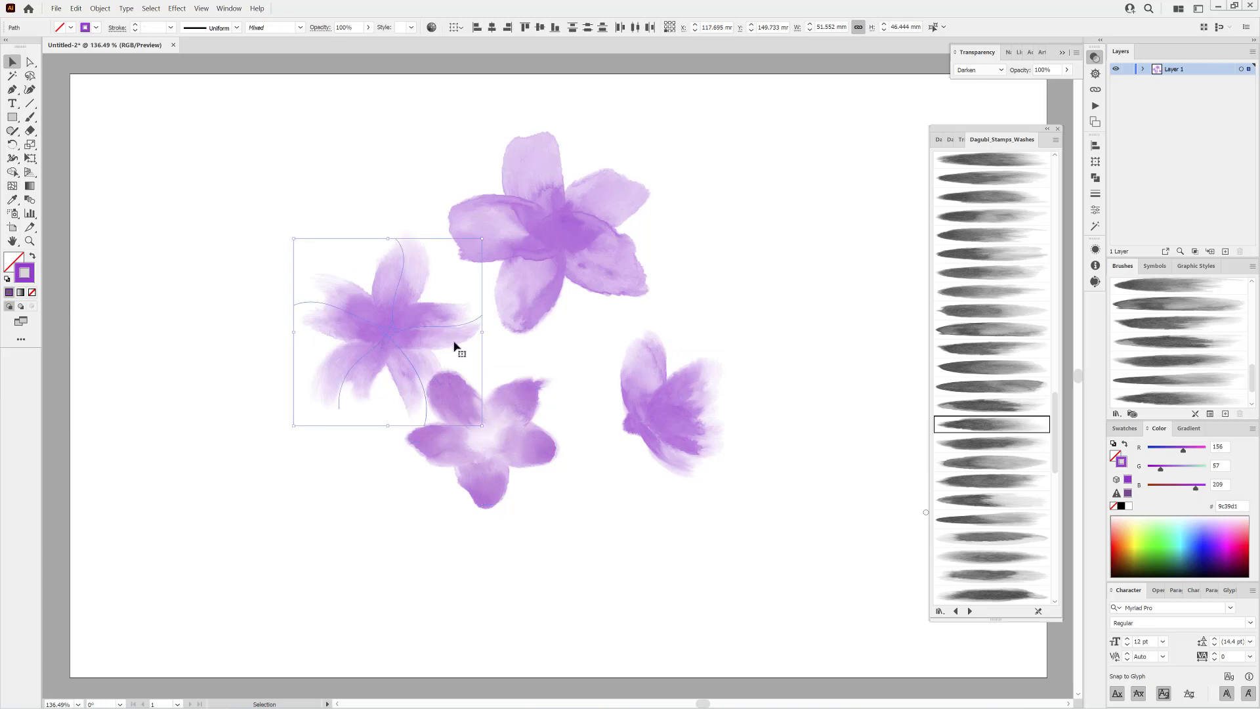
left_click_drag(1184, 450, 1188, 451)
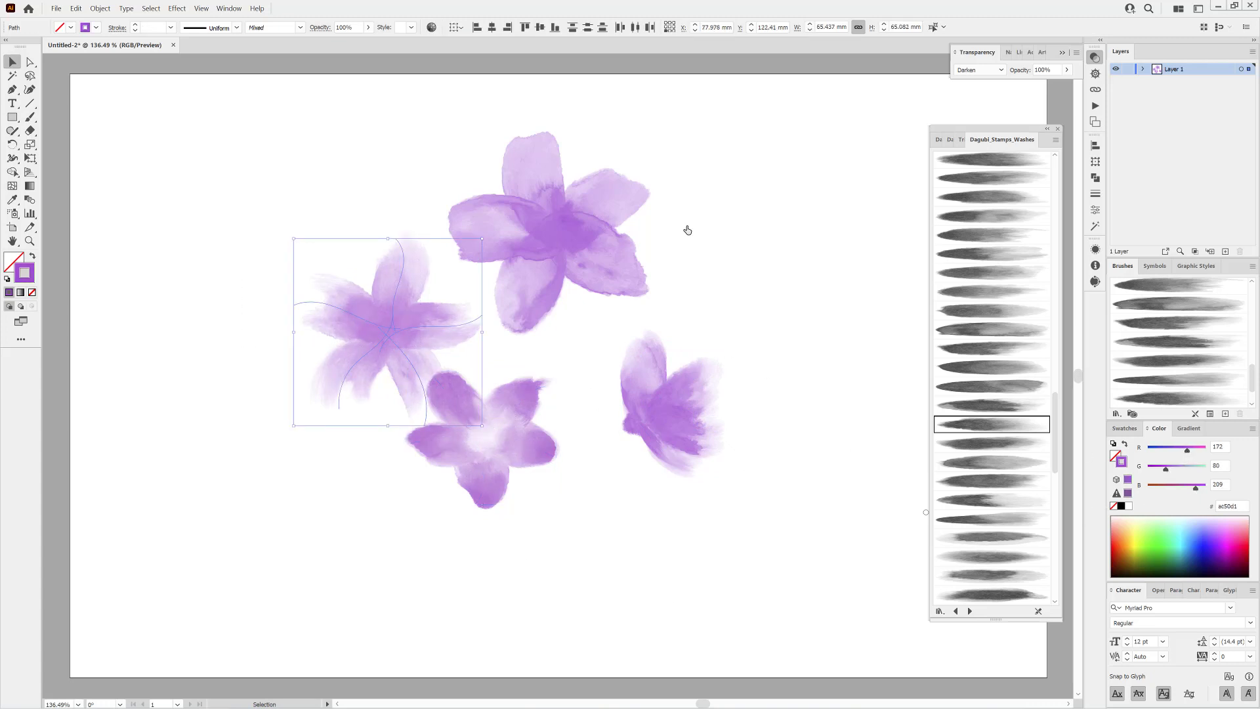
Step: Shrink and reposition the top flower at about 63 mm wide, and recolour it to the redder purple 9c2cb3
left_click(581, 270)
left_click_drag(613, 109, 606, 123)
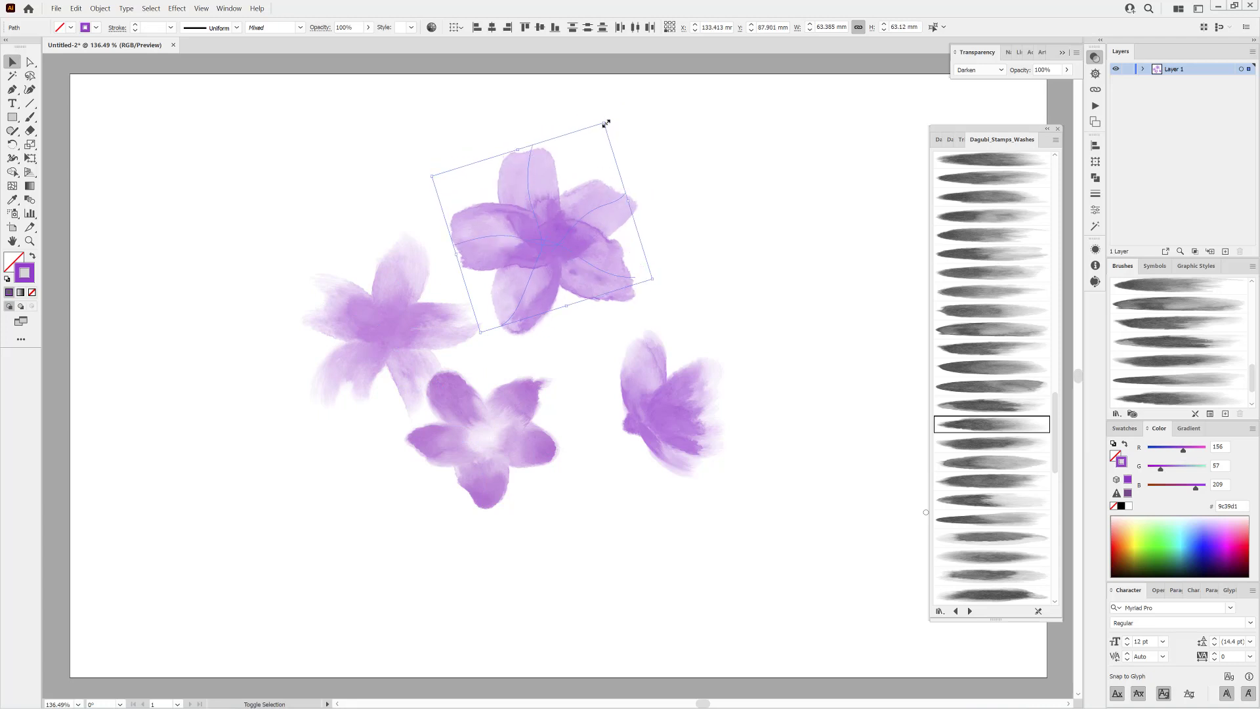
left_click_drag(566, 250, 576, 249)
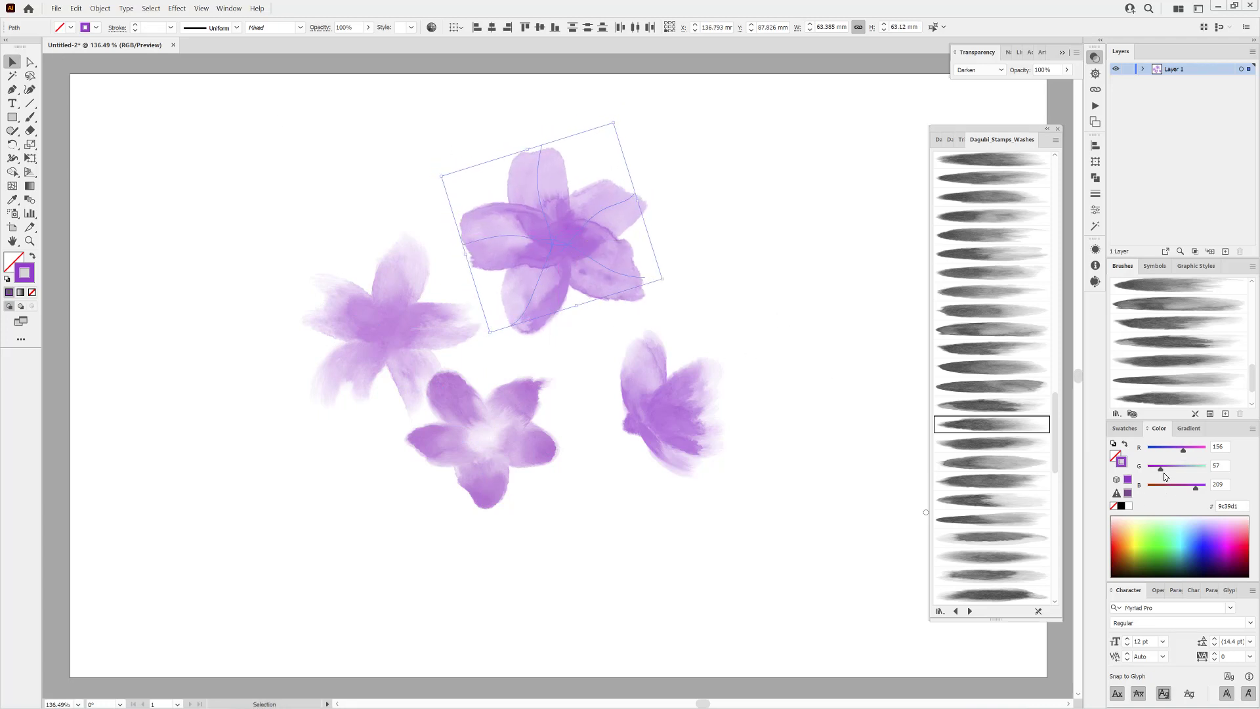
left_click_drag(1196, 488, 1177, 491)
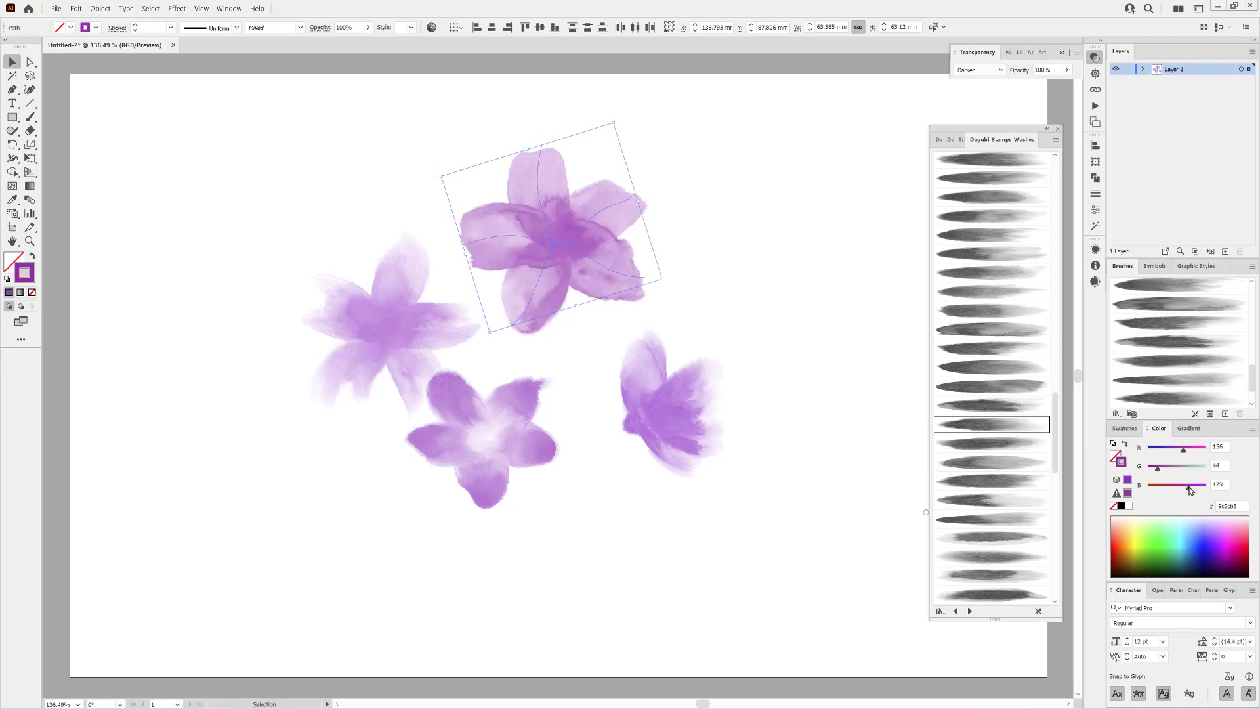
left_click(815, 276)
Step: Resize the upper right petal of the side-view flower and move it left
left_click(704, 373)
left_click_drag(733, 361, 725, 358)
left_click_drag(725, 355, 686, 365)
left_click(834, 276)
Step: Look through the remaining Stamps Washes brushes and the following brush libraries up to Stamps Washes Gradient
left_click_drag(1052, 430, 1049, 543)
scroll(1049, 543, "down", 1)
left_click(970, 611)
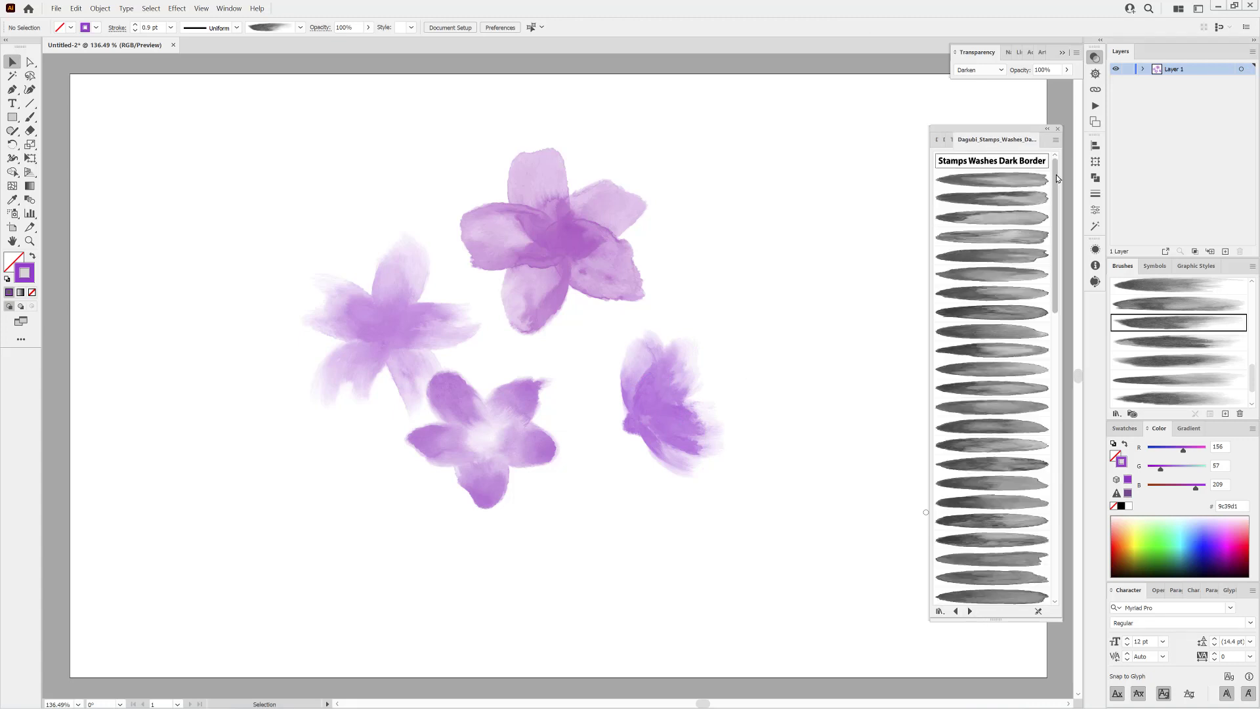
left_click(970, 611)
left_click(970, 611)
left_click(970, 611)
left_click(970, 611)
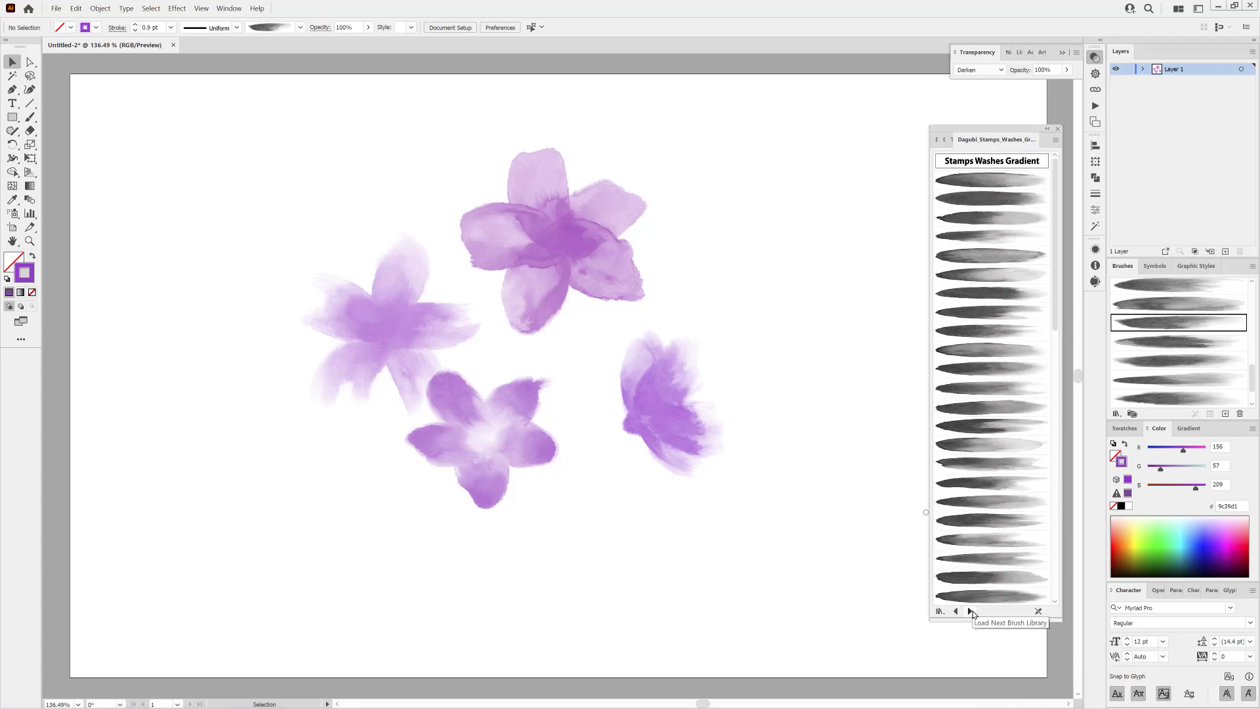
Step: Return to the Stamps Washes library, choose a textured wash brush and set the stroke colour to yellow, R 255, G 209, B 89
left_click_drag(1055, 274, 1057, 539)
left_click(956, 611)
left_click(956, 611)
left_click(956, 611)
left_click_drag(1055, 410, 1054, 479)
left_click(1011, 458)
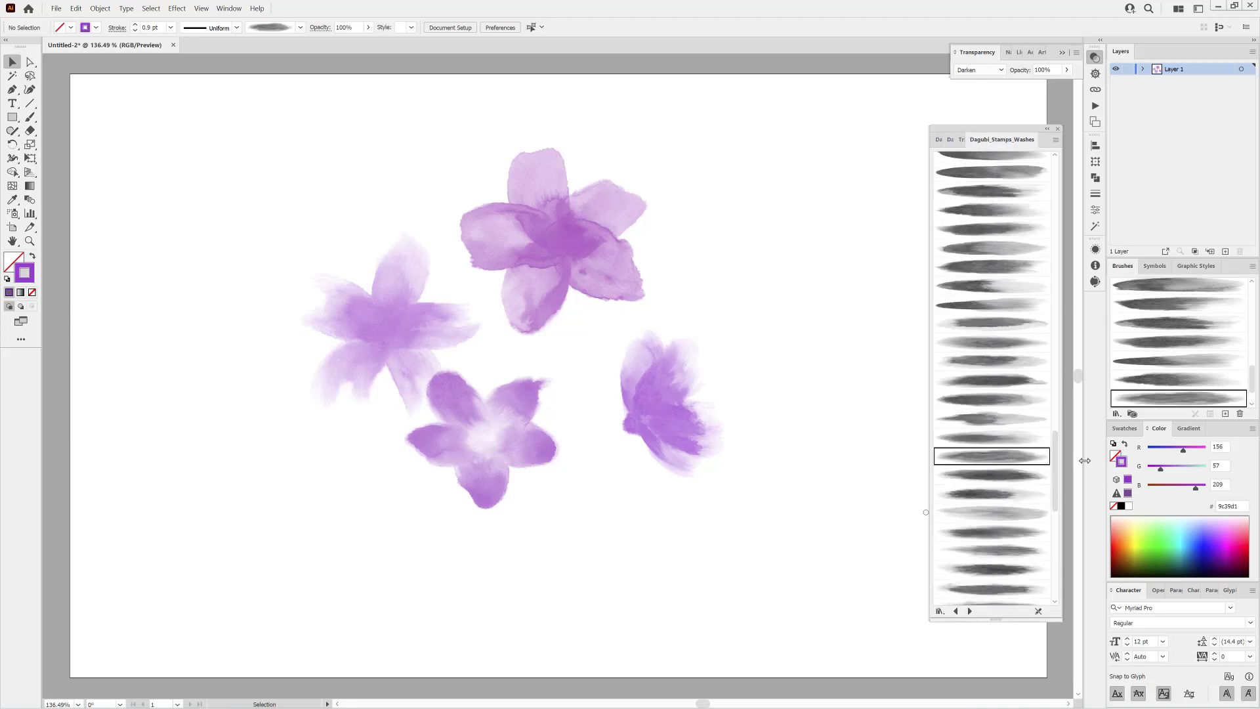
left_click(1133, 530)
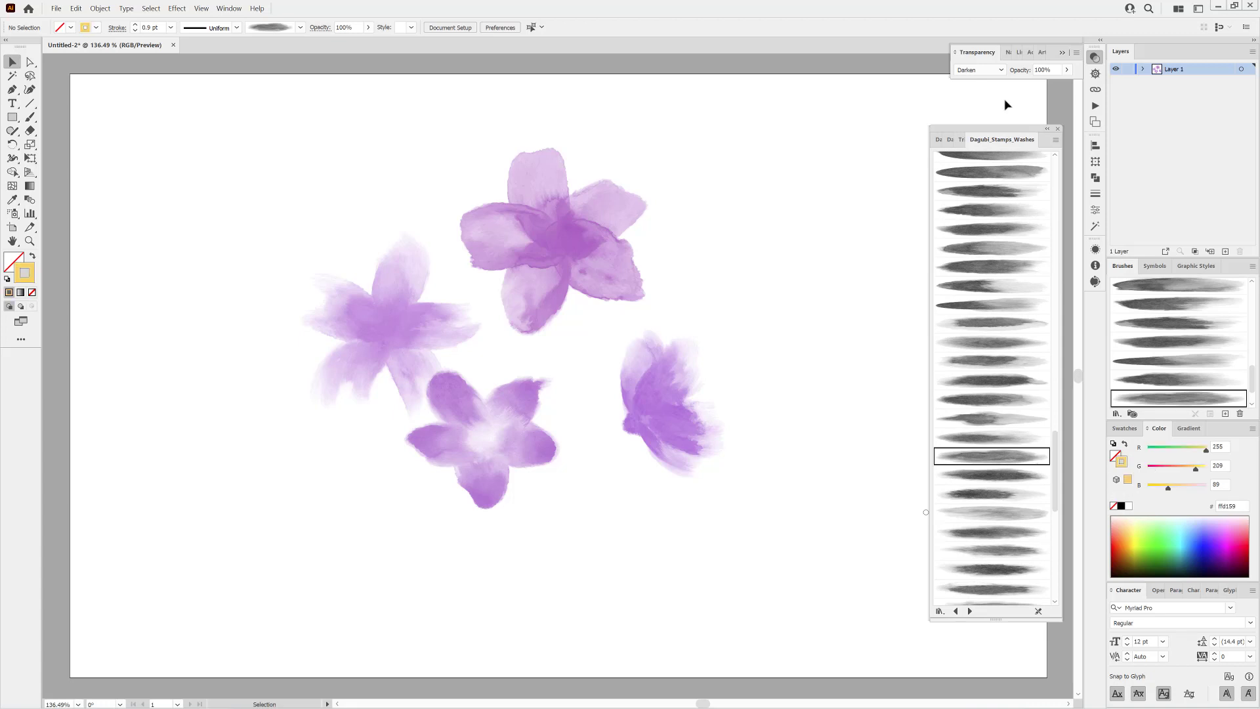
Step: Paint a small yellow dab, lower its stroke weight and place it on the empty area beside the top flower
left_click(30, 117)
mouse_move(558, 245)
left_mouse_down()
mouse_move(599, 264)
mouse_move(748, 227)
left_mouse_up()
left_click(540, 239, "ctrl")
left_click(136, 32)
left_click(136, 31)
left_click(136, 32)
left_click(136, 32)
left_click(135, 31)
left_click(859, 362, "ctrl")
Step: Pick up the top flower's purple and paint a Multiply wash stroke about 15.5 mm wide at its centre with another Stamps Washes brush
left_click(627, 213, "ctrl")
left_click(826, 353, "ctrl")
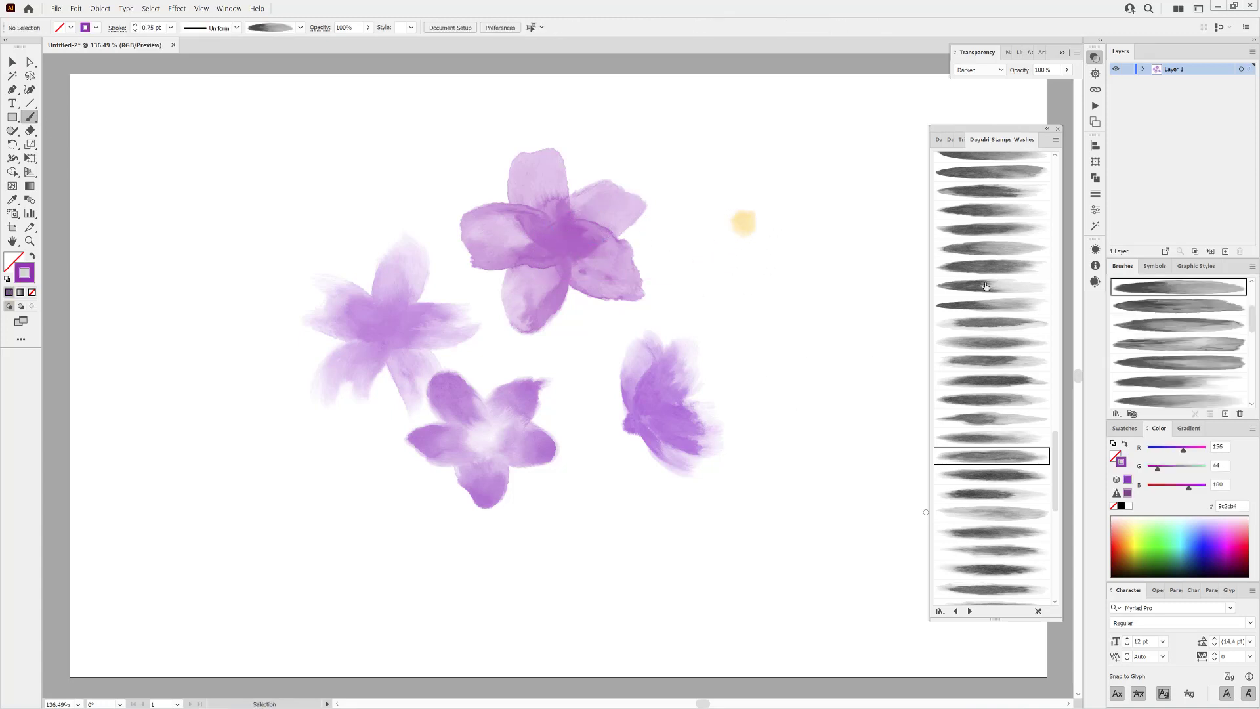
left_click(987, 285)
left_click(980, 71)
left_click(978, 111)
left_click(974, 360)
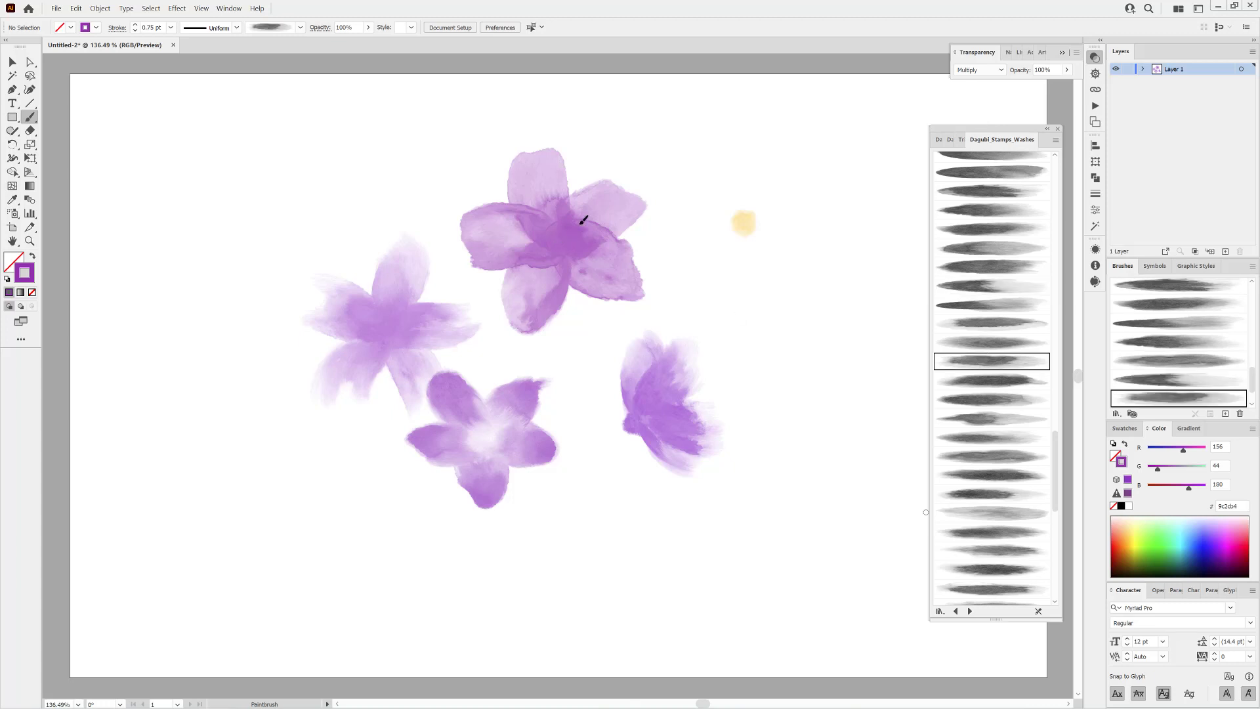
left_click_drag(580, 221, 564, 250)
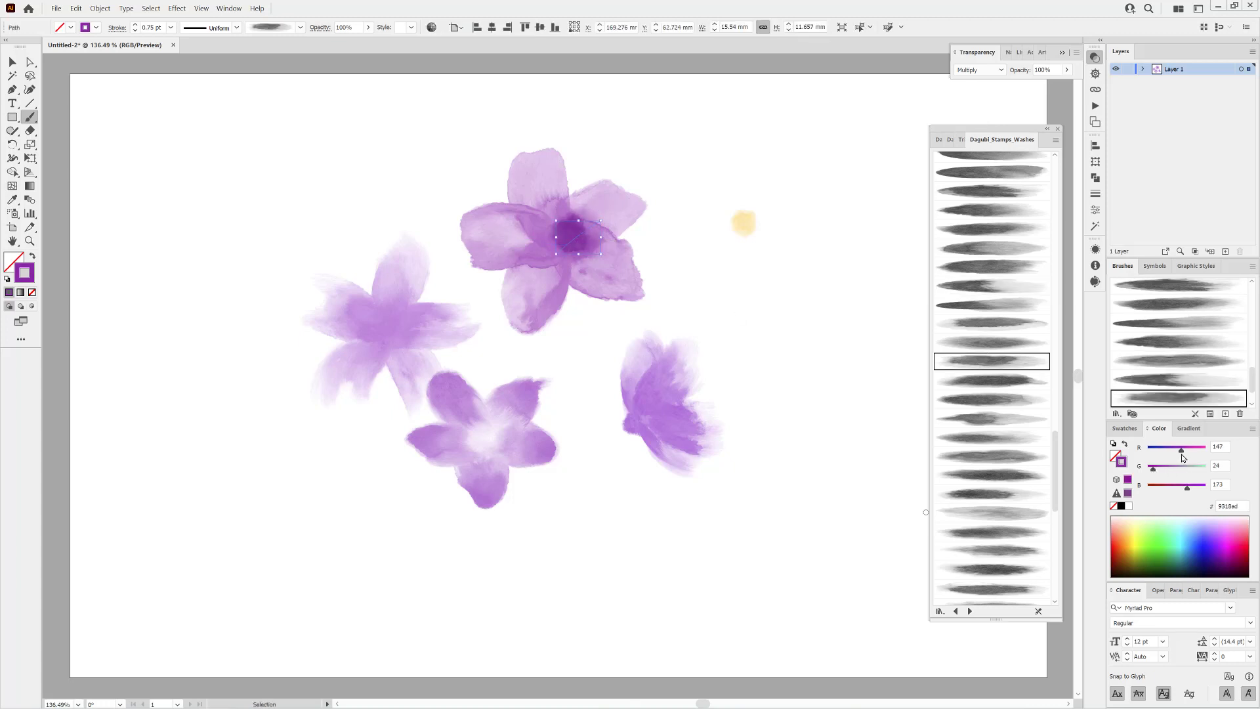
Step: Restyle the centre stroke with another wash brush, 0.5 pt weight, colour R 130, G 24, B 140 and a full rounded width profile
left_click(991, 248)
left_click(135, 31)
left_click(237, 28)
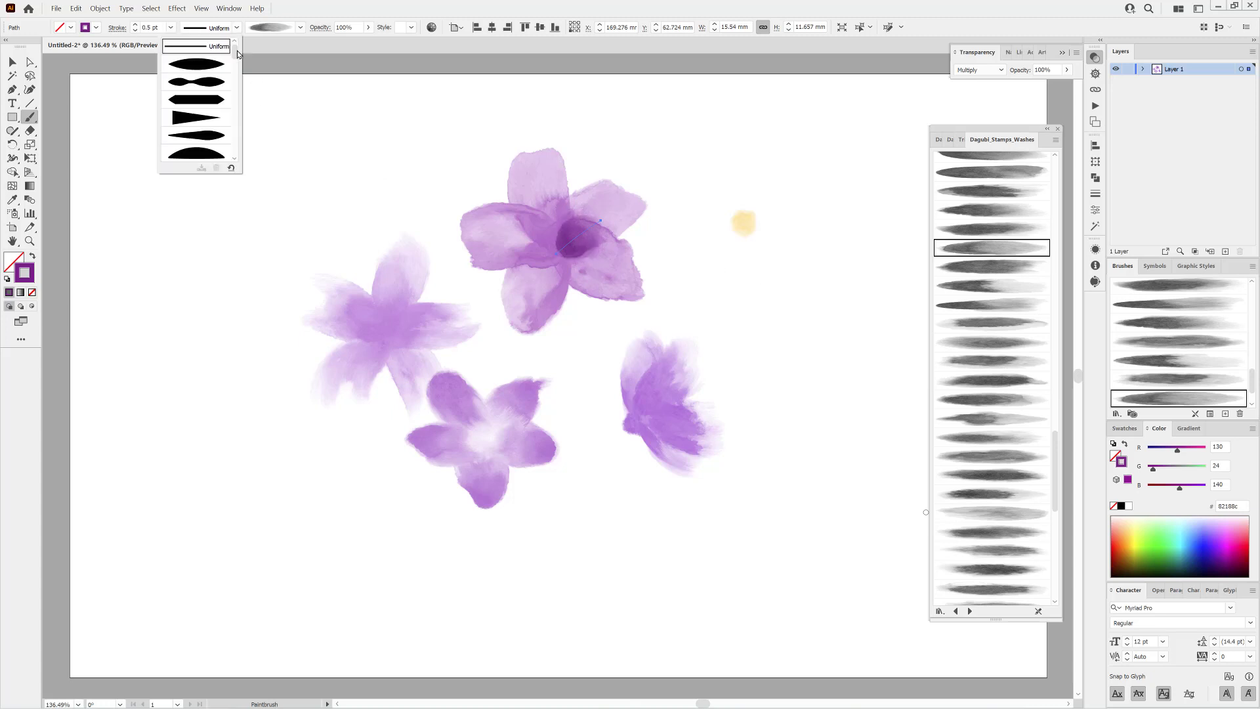
mouse_move(236, 52)
left_mouse_down()
mouse_move(236, 118)
mouse_move(236, 100)
left_mouse_up()
left_click(203, 77)
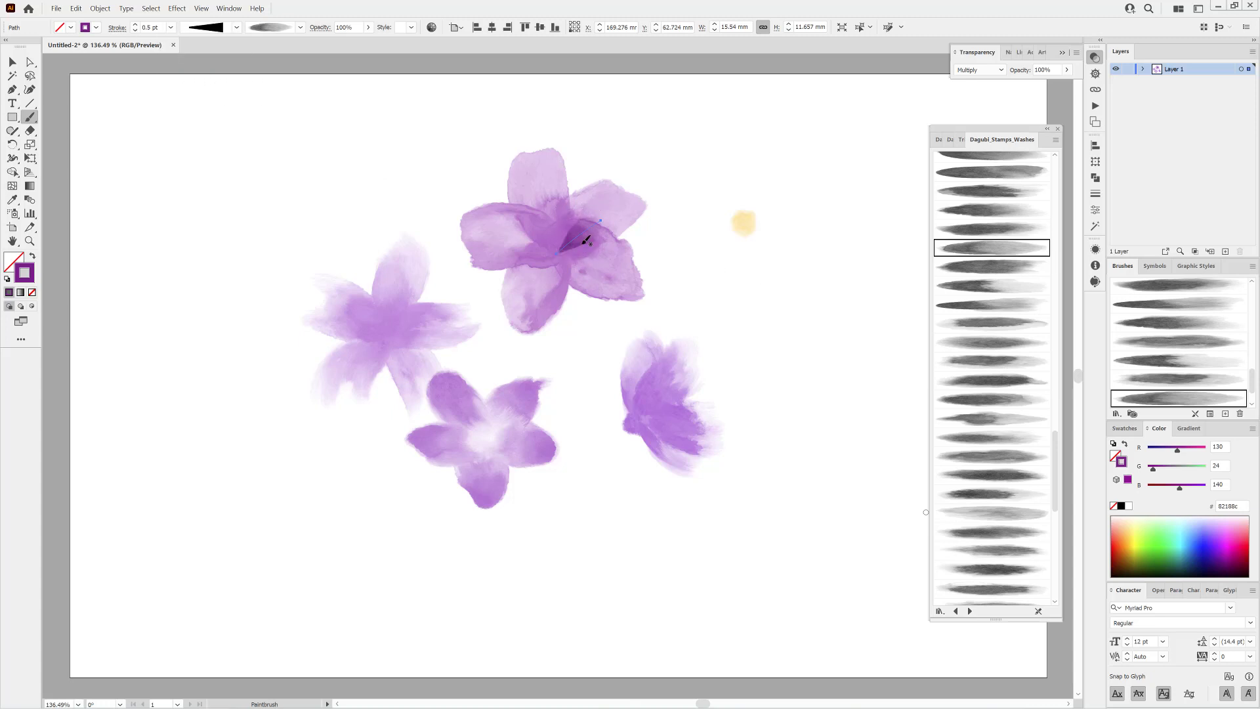
left_click_drag(586, 240, 588, 232)
left_click(237, 27)
left_click_drag(236, 107, 235, 103)
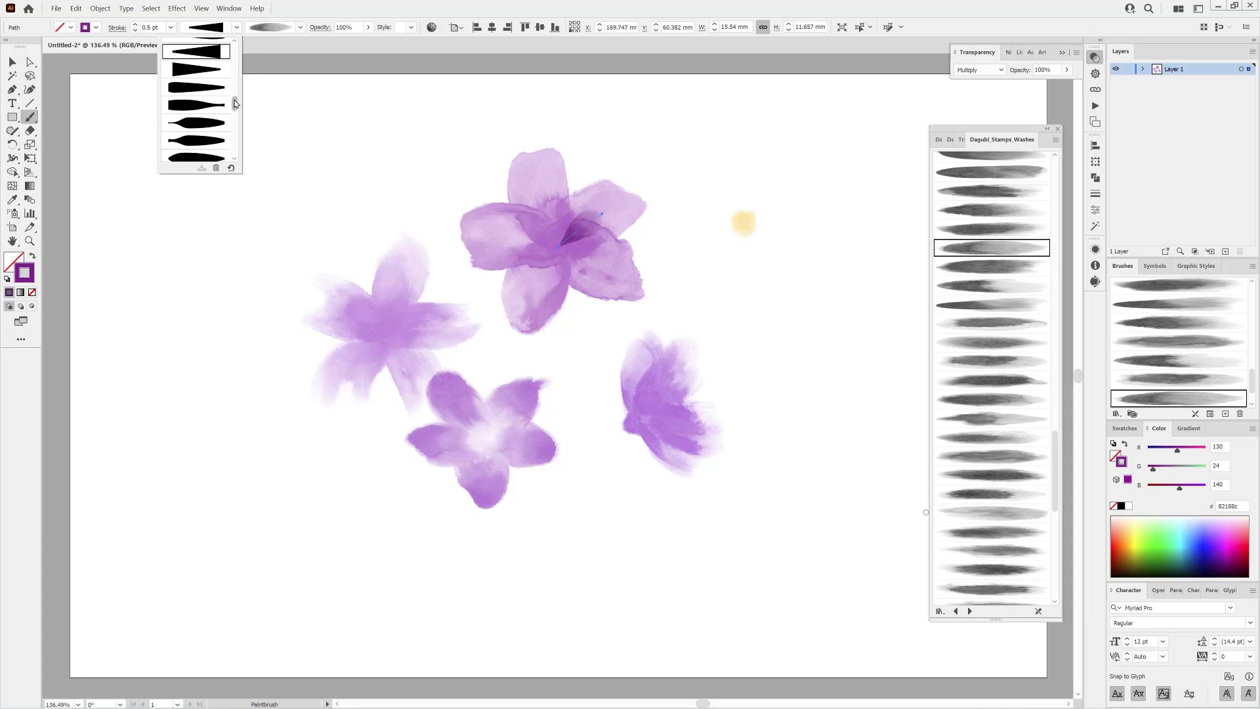
scroll(206, 121, "up", 5)
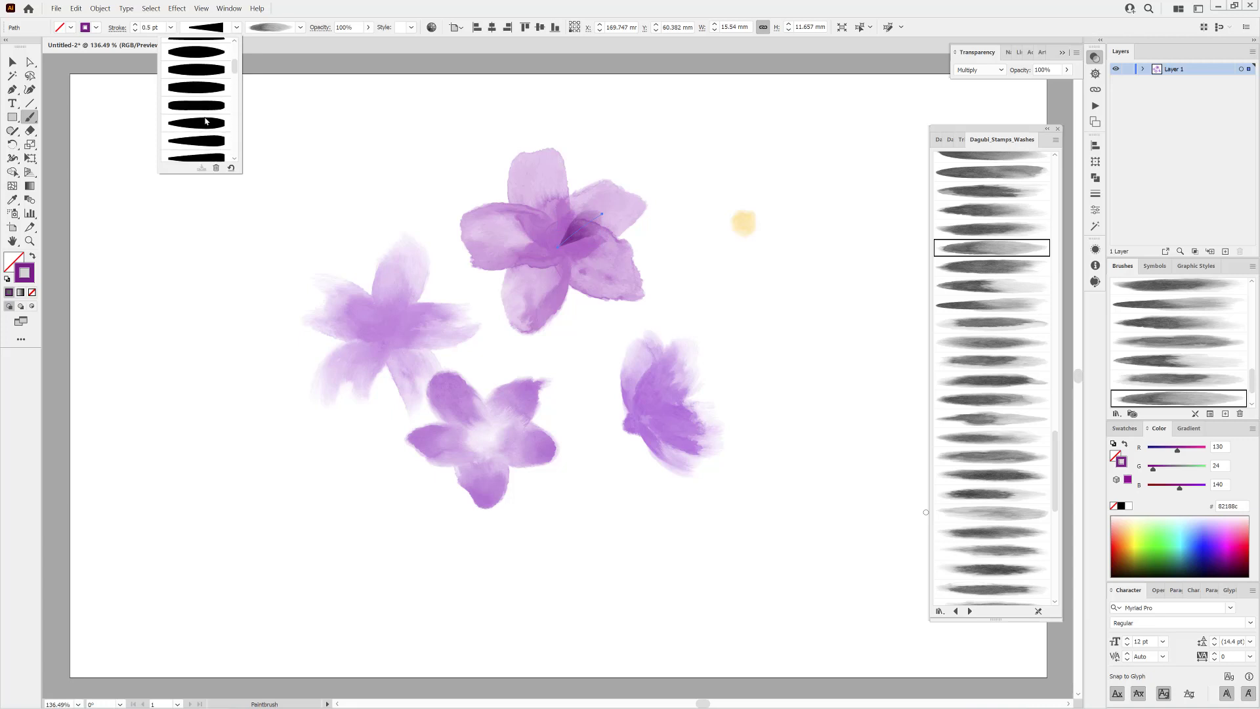
left_click(206, 123)
left_click(806, 177, "ctrl")
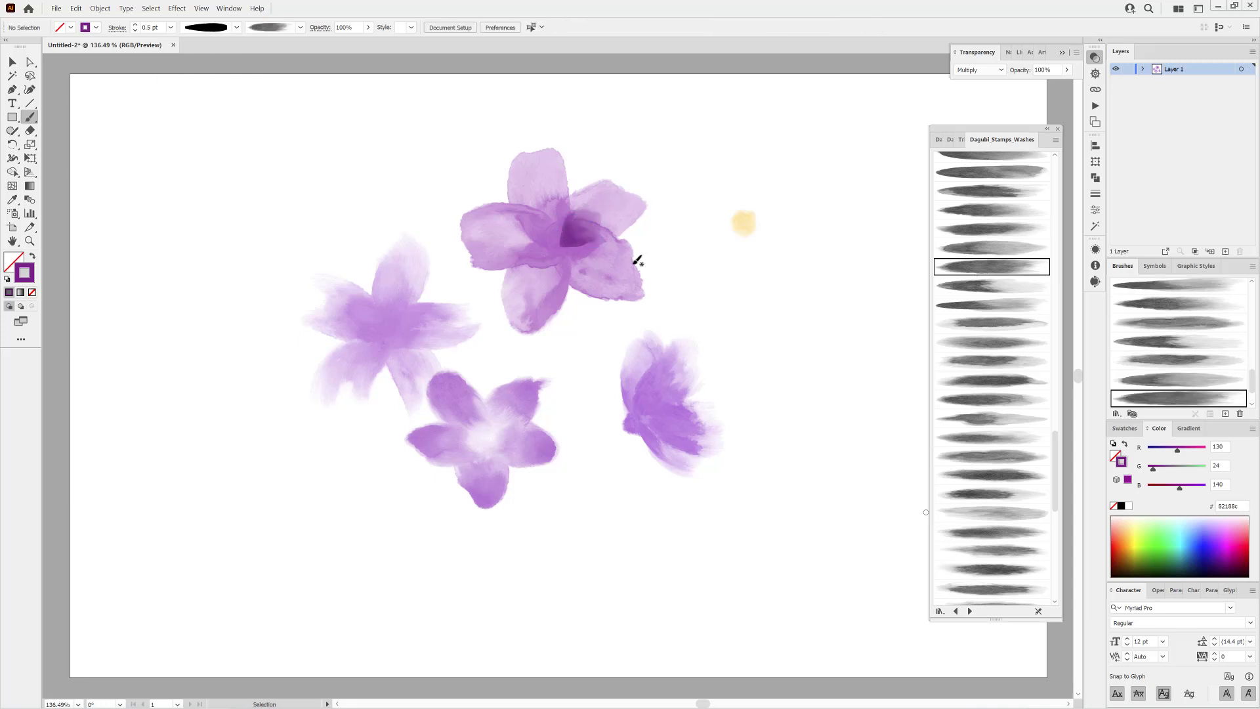
Step: Paint dark purple shading from the centre onto the remaining petals of the top flower, using stroke weights of about 0.6 to 0.7 pt
mouse_move(581, 253)
left_mouse_down()
mouse_move(586, 274)
mouse_move(542, 295)
left_mouse_up()
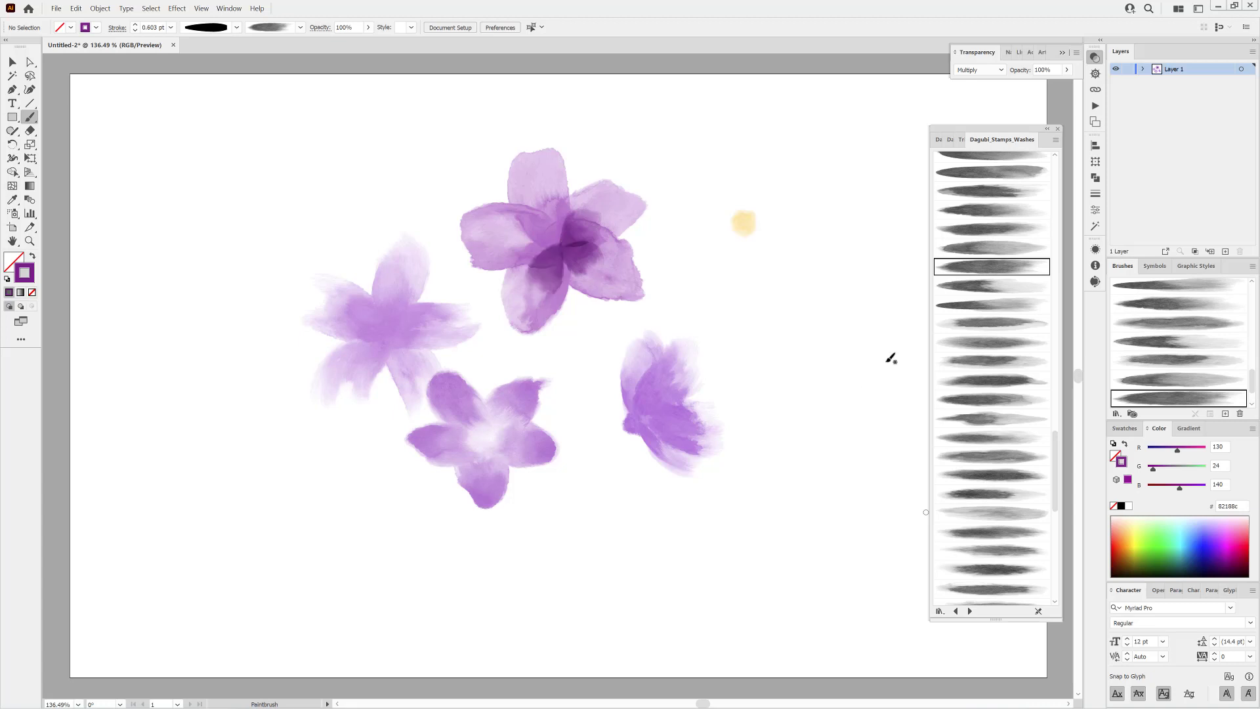
left_click(989, 209)
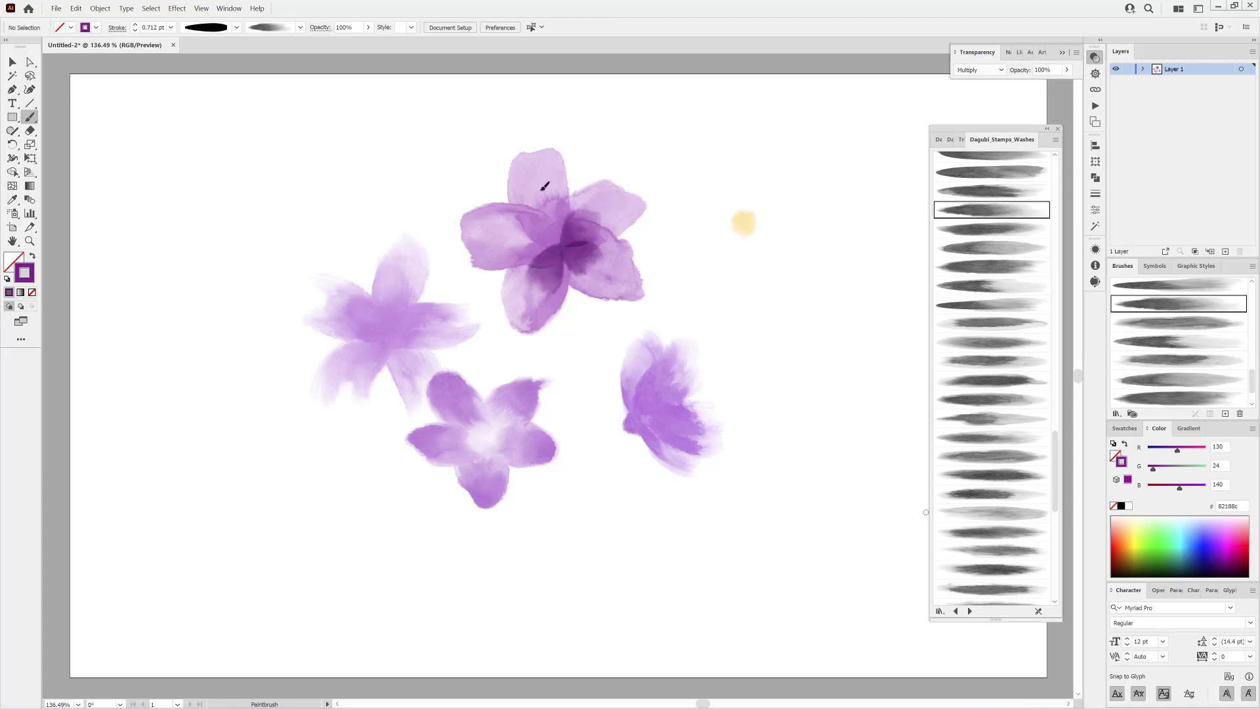
mouse_move(544, 190)
left_mouse_down()
mouse_move(561, 240)
mouse_move(500, 237)
left_mouse_up()
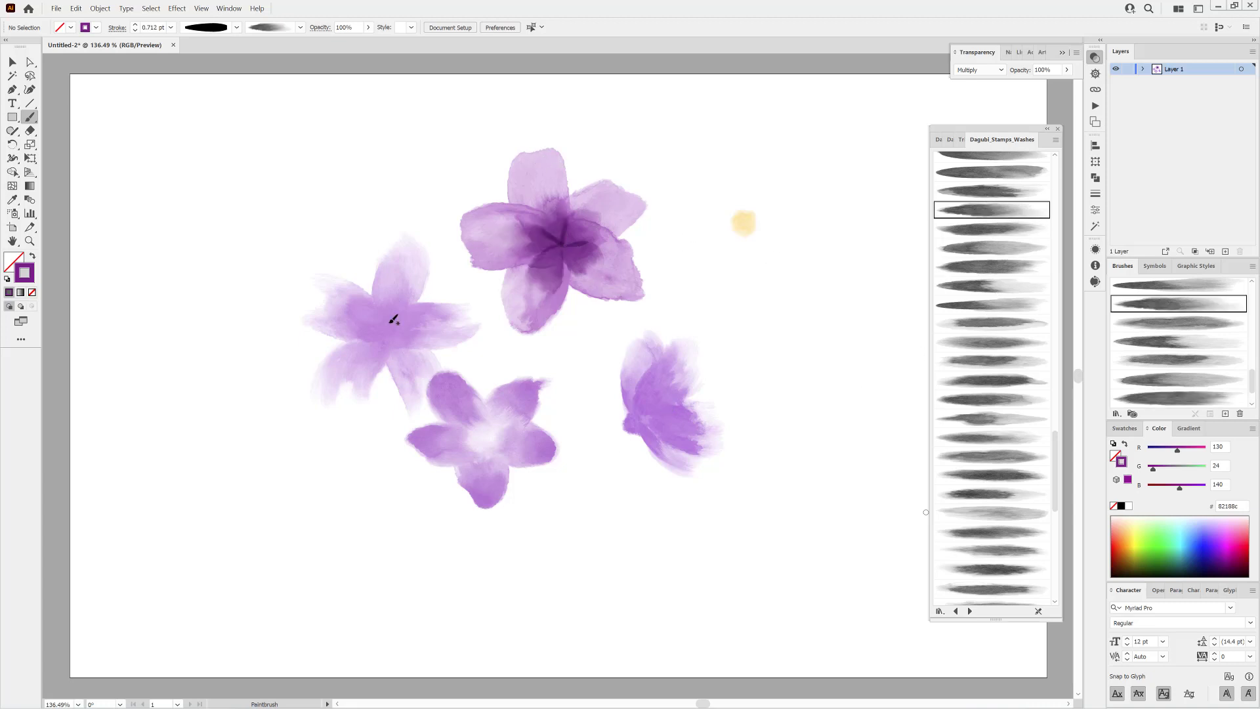
Step: Shade the petals of the left flower outward from its centre in dark purple, switching to a different wash brush partway
left_click_drag(464, 321, 466, 322)
left_click_drag(388, 328, 353, 371)
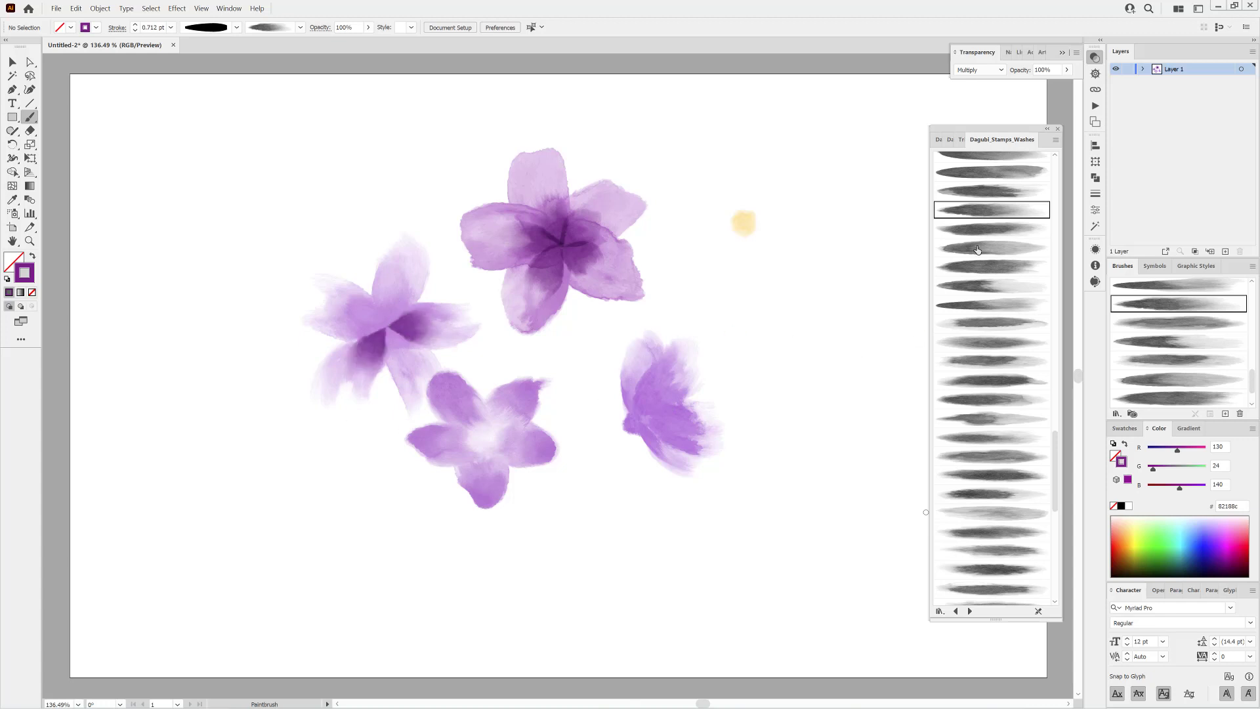
left_click(977, 283)
left_click_drag(388, 321, 432, 396)
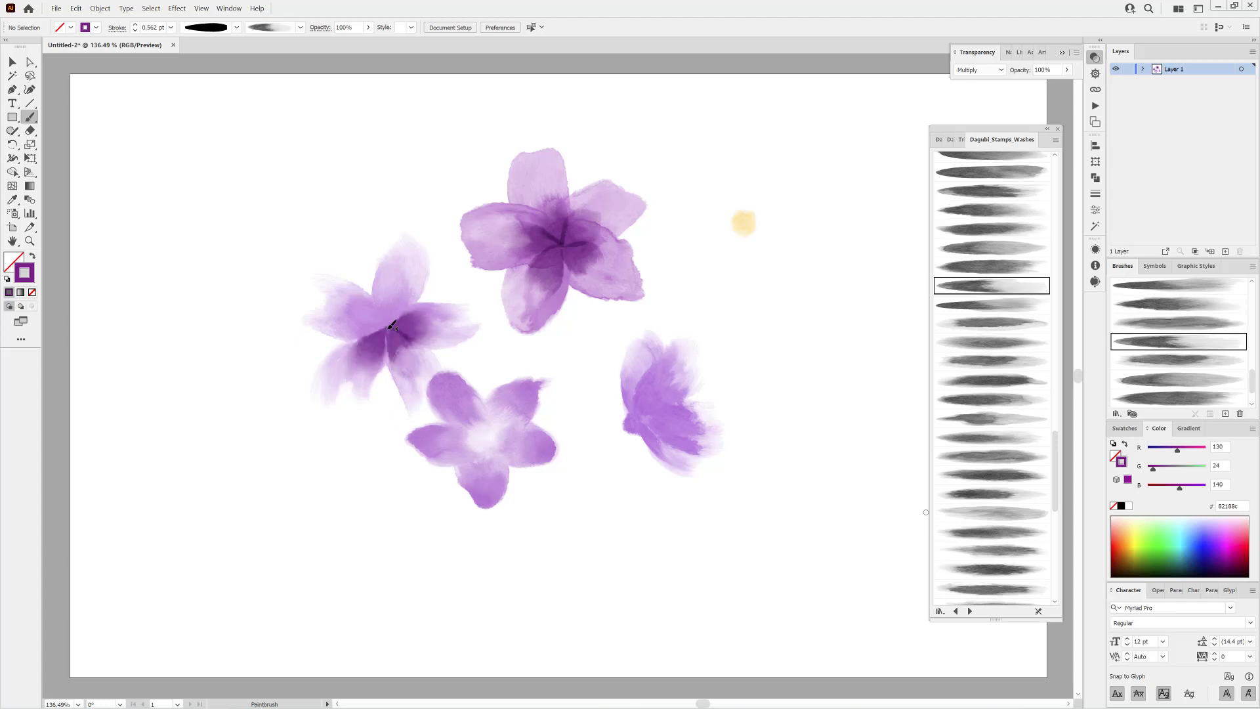
left_click_drag(392, 325, 338, 300)
scroll(998, 333, "down", 2)
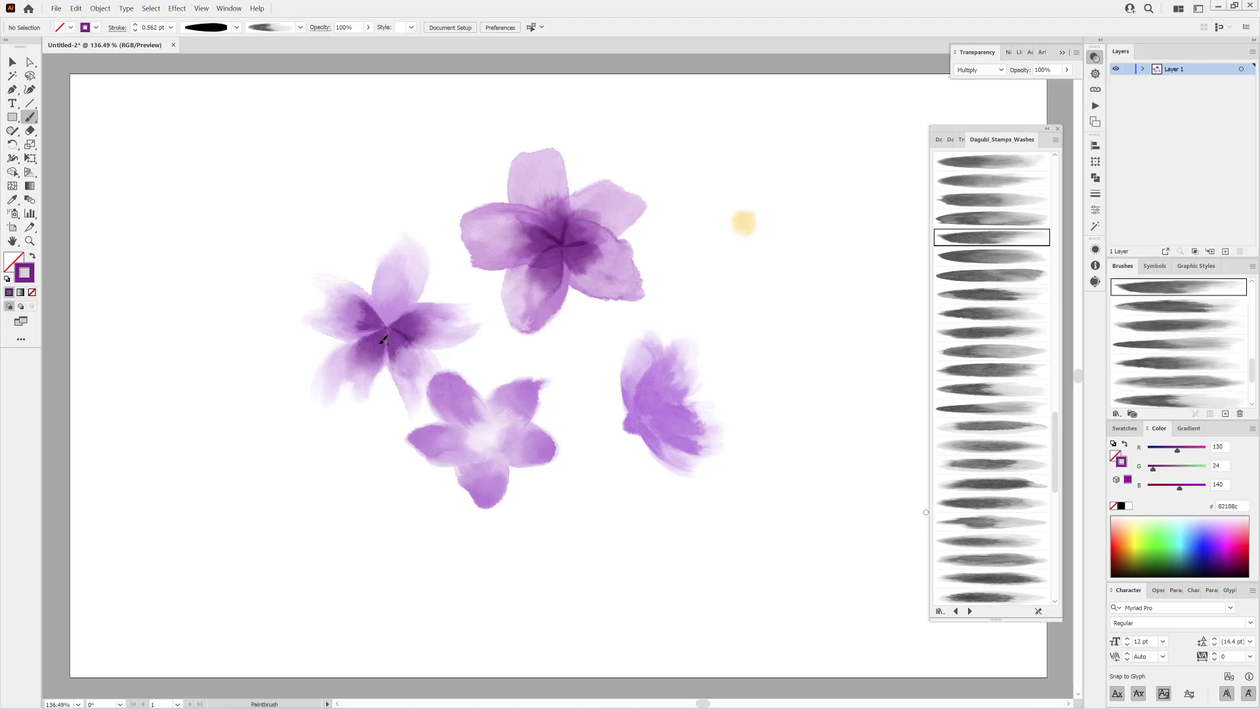
Step: Shade each petal of the bottom flower in dark purple with several different wash brushes, leaving a small light star at the centre
left_click(992, 199)
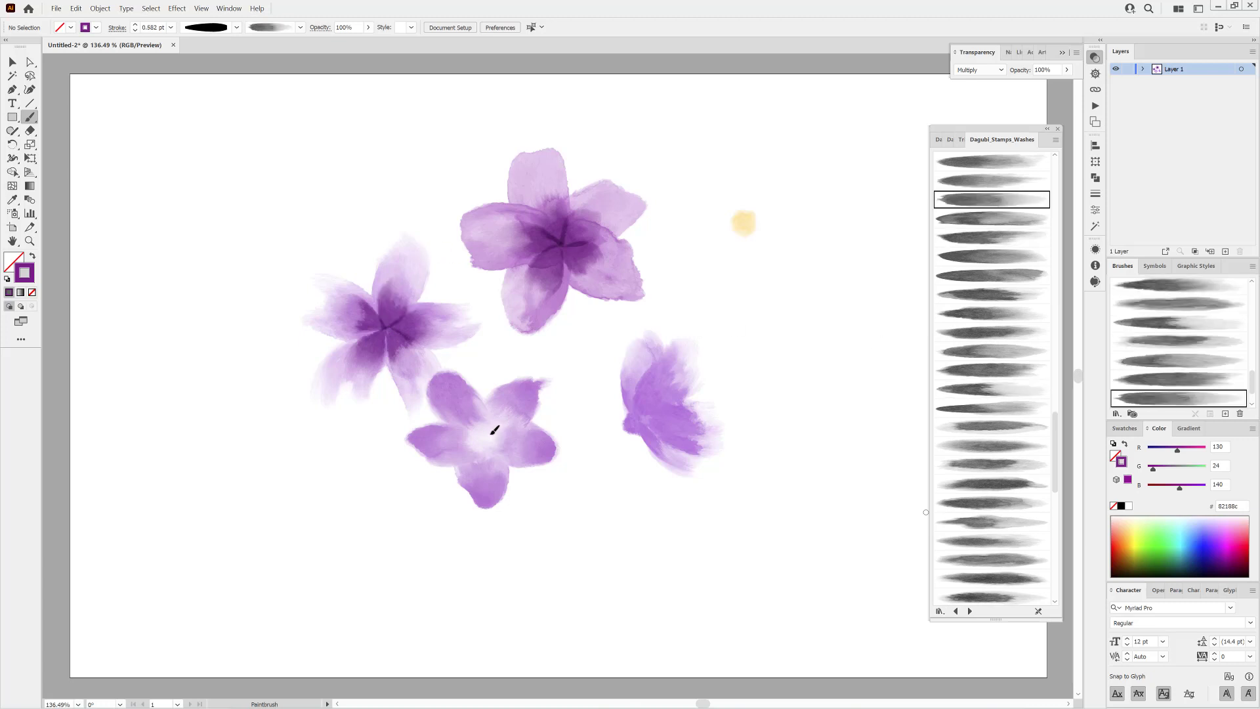
left_click_drag(495, 430, 528, 390)
left_click(992, 179)
mouse_move(506, 441)
left_mouse_down()
mouse_move(533, 449)
mouse_move(488, 500)
left_mouse_up()
scroll(994, 200, "up", 2)
left_click(993, 193)
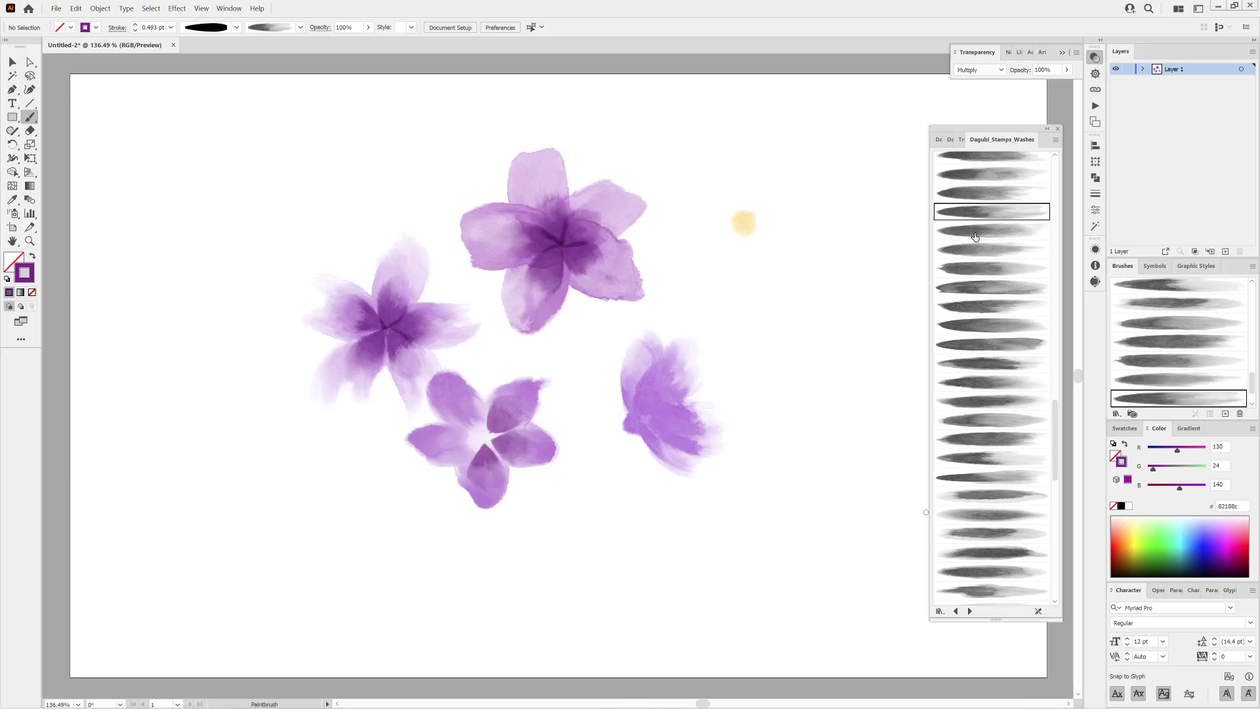
left_click(992, 174)
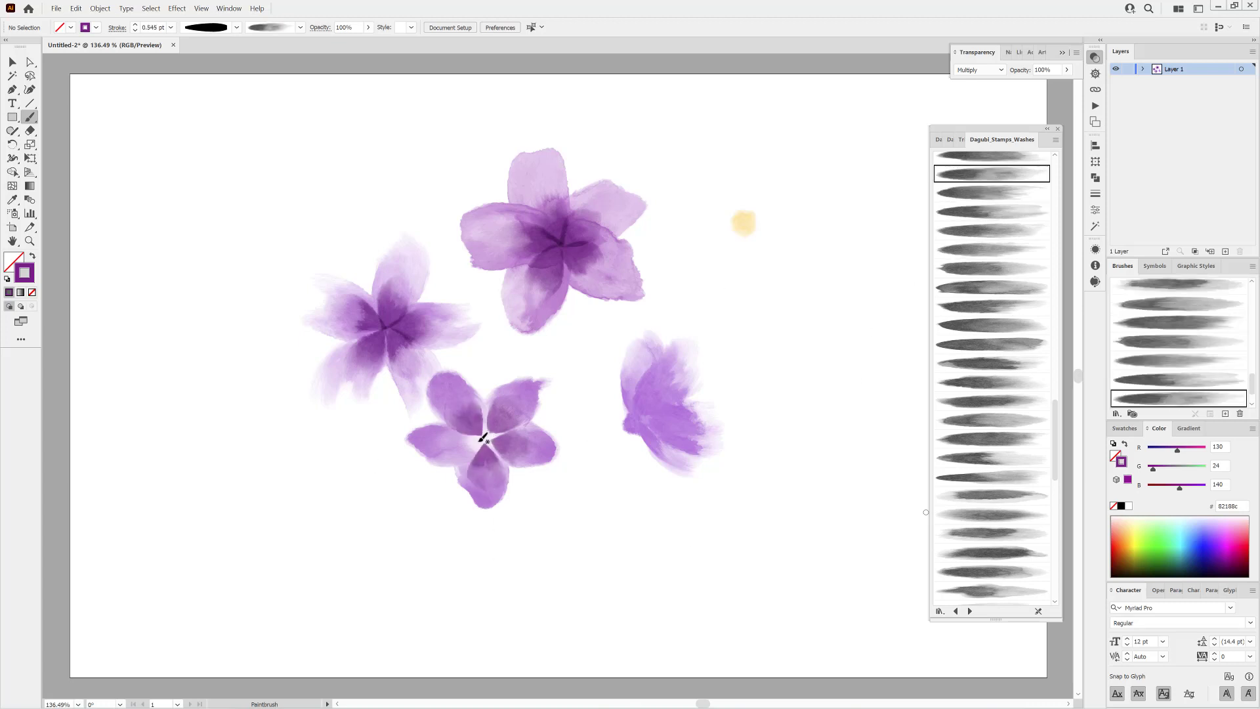
left_click_drag(458, 454, 464, 452)
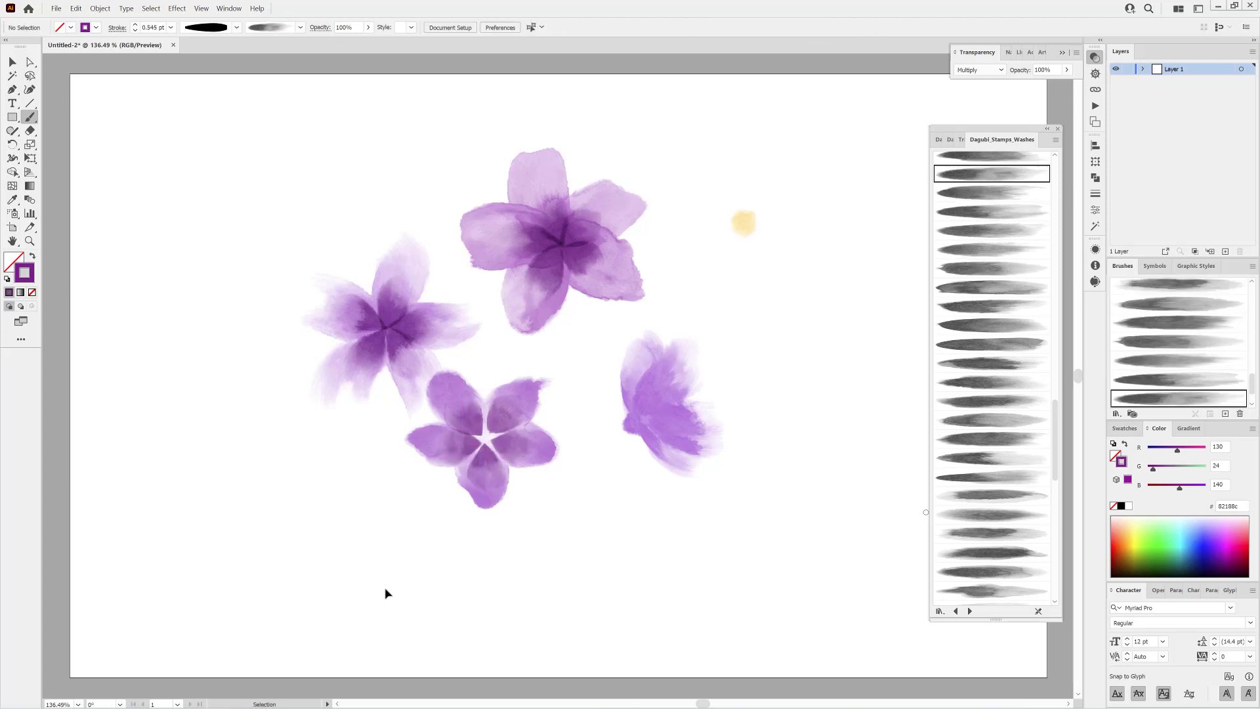
Step: Place the yellow dab over the centre of the top flower and resize it to a 0.461 pt stroke
mouse_move(744, 235)
left_mouse_down()
mouse_move(651, 290)
mouse_move(564, 246)
mouse_move(576, 260)
mouse_move(560, 245)
mouse_move(573, 227)
mouse_move(564, 249)
left_mouse_up()
key("ctrl+z")
key("ctrl+z")
left_click(1095, 162)
left_click(1076, 141)
left_click(1093, 190)
left_click(810, 262, "ctrl")
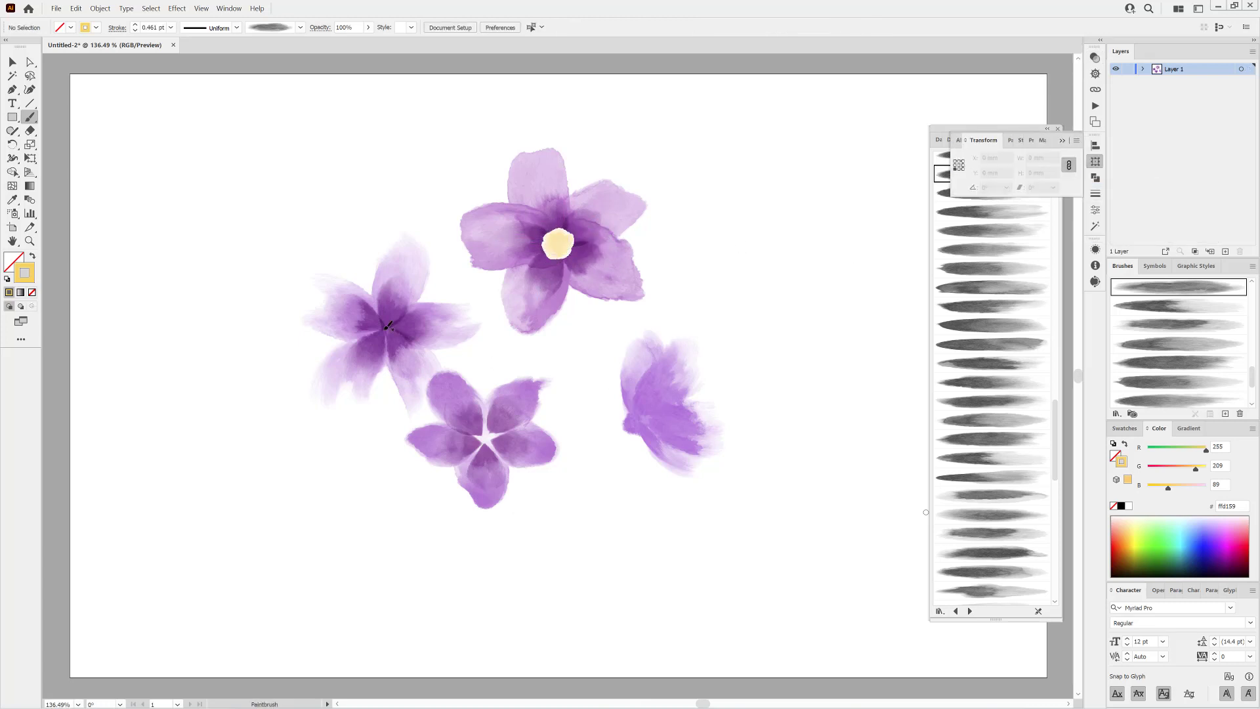
Step: Paint yellow centres on the left and bottom flowers with a 0.3 pt stroke
left_click_drag(398, 327, 374, 326)
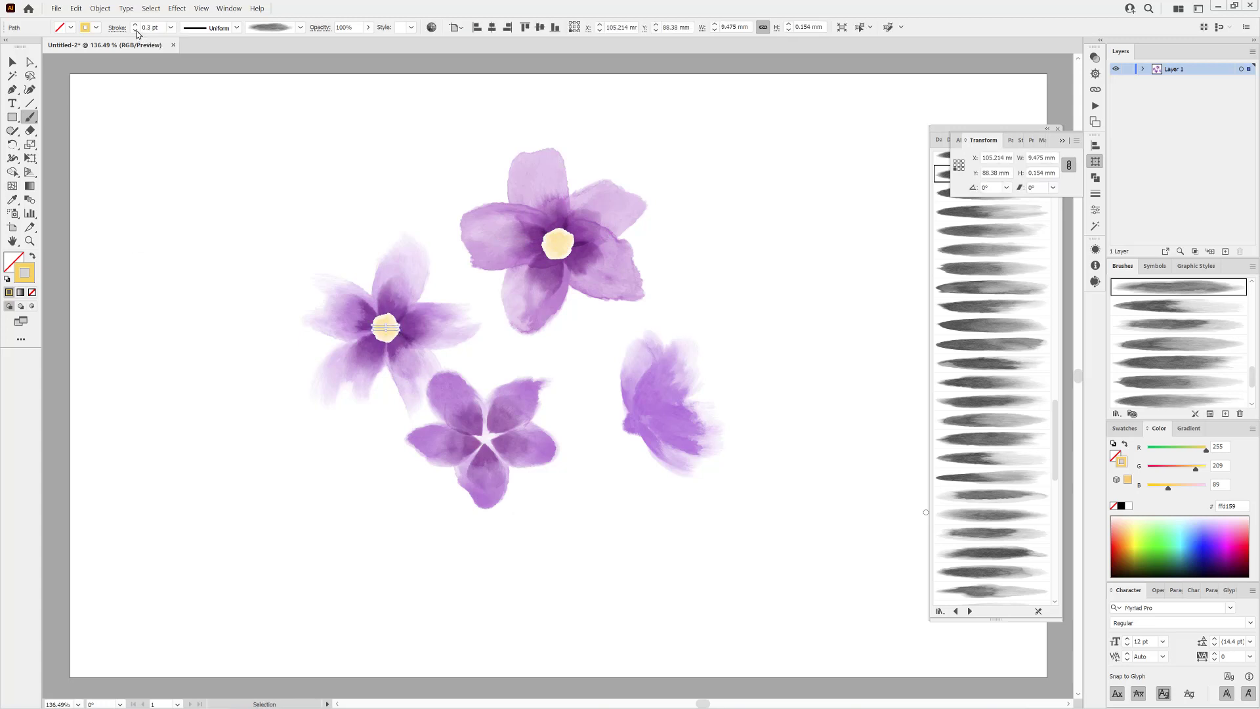
left_click(158, 254, "ctrl")
left_click_drag(479, 441, 501, 425)
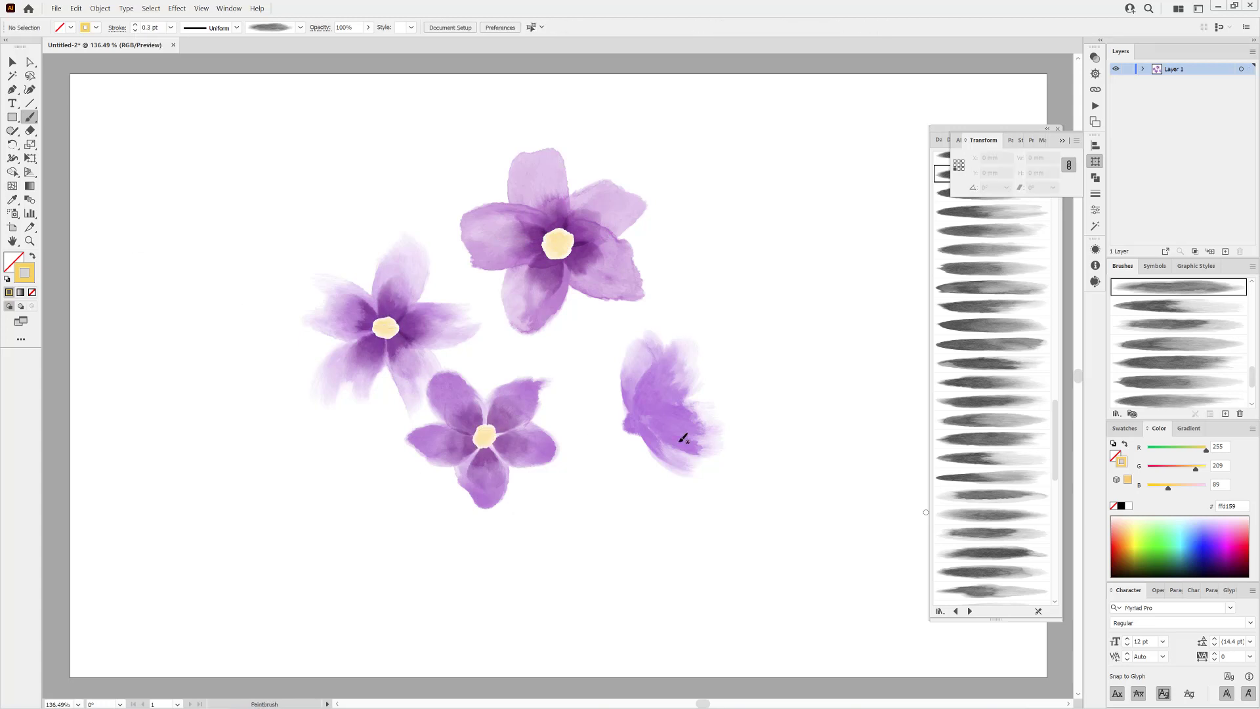
Step: Recolour the three flower centres to orange, R 255, G 136, B 89
left_click(558, 245, "ctrl")
left_click(385, 327, "ctrl+shift")
left_click(485, 436, "ctrl+shift")
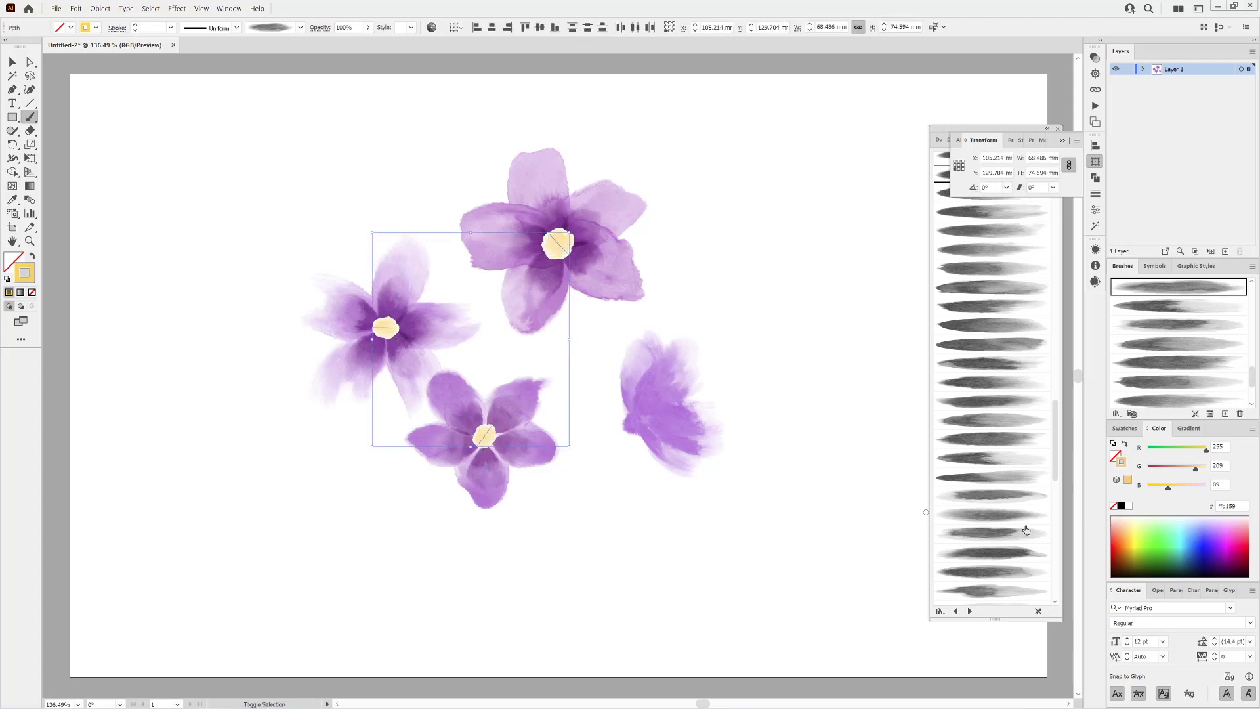
left_click_drag(1194, 467, 1184, 467)
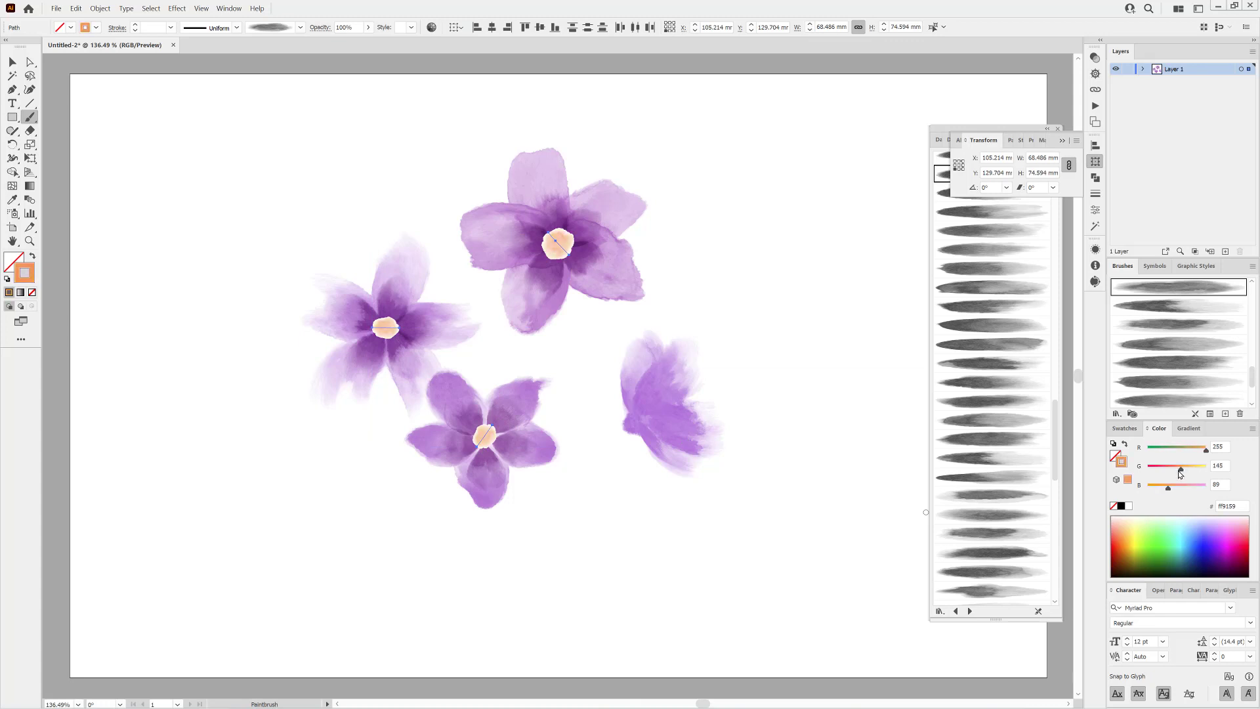
left_click(832, 308, "ctrl")
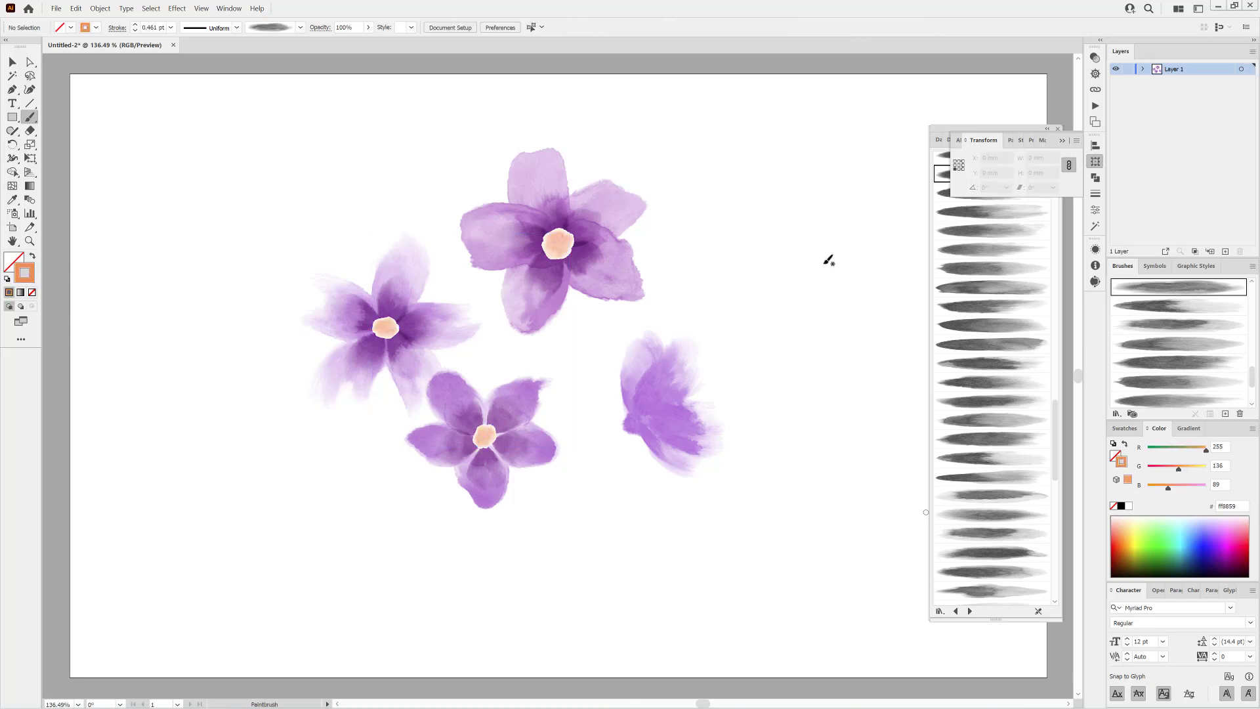
Step: Load the Dagubi watercolor splatter brush library and choose a fine speckled splatter brush near its end
left_click(1117, 413)
mouse_move(1175, 481)
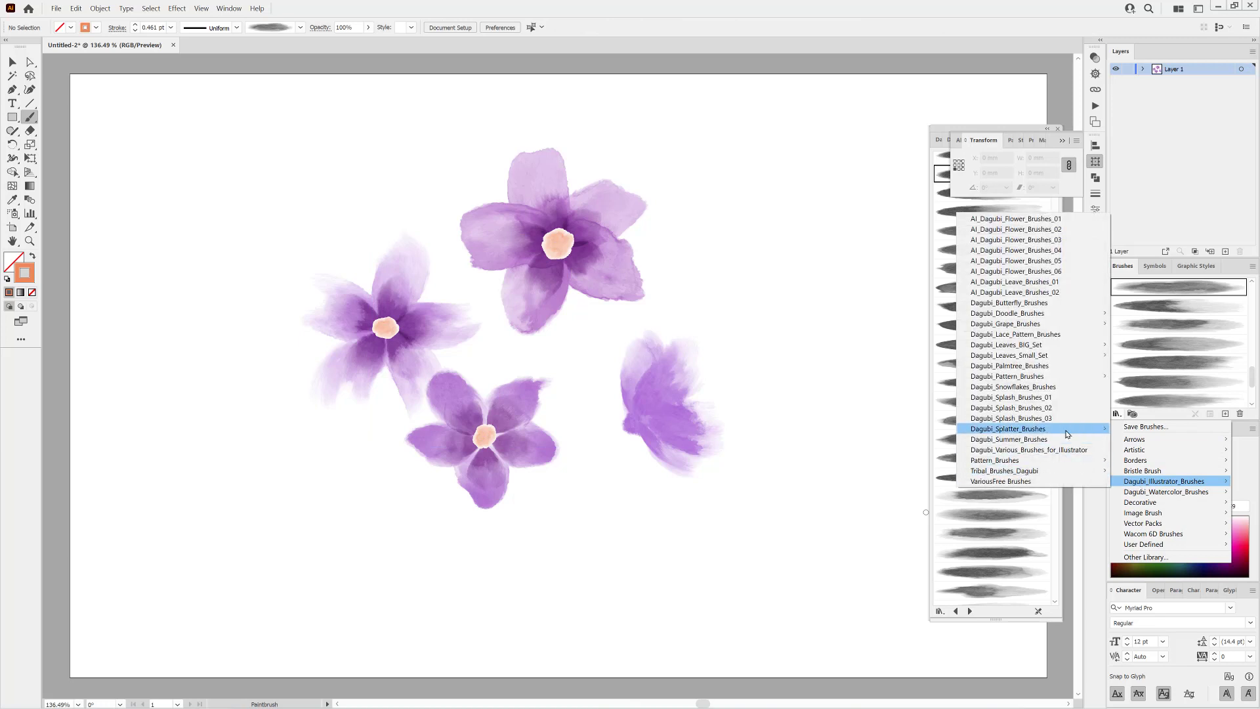
mouse_move(1050, 428)
left_click(907, 460)
left_click_drag(1053, 181, 1051, 541)
left_click(995, 481)
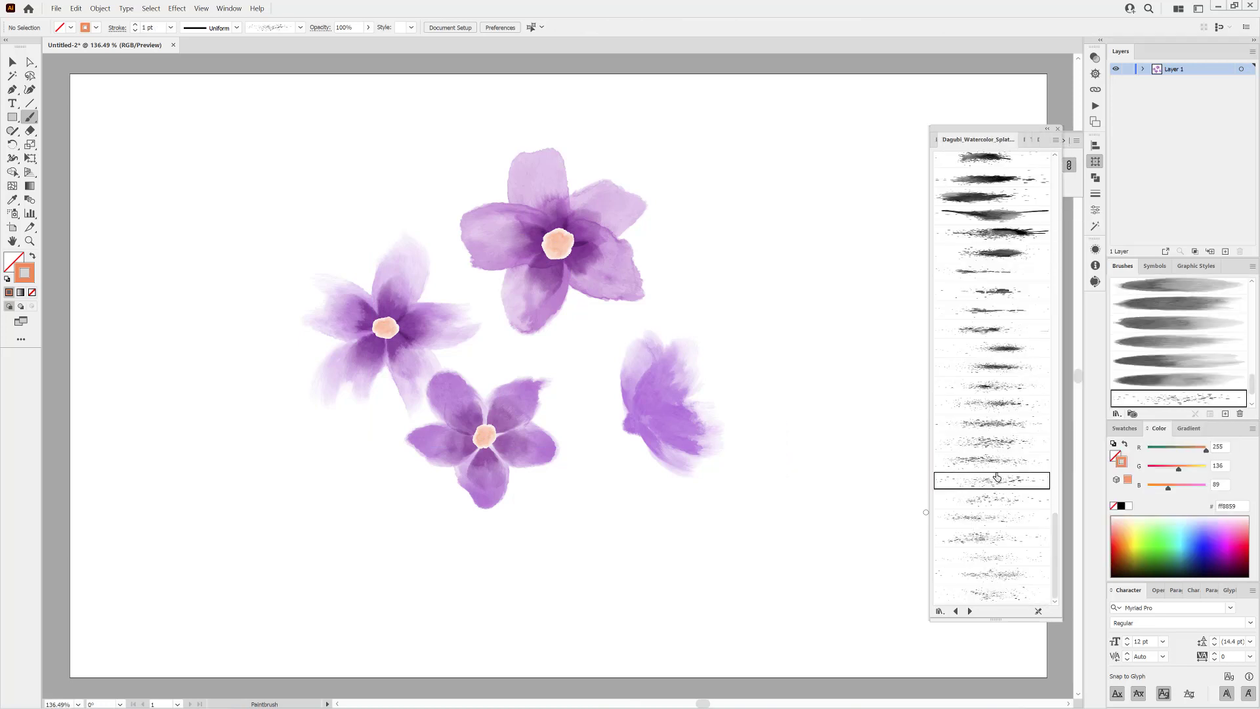
Step: Pick up the left flower's light purple and splatter the top flower's centre with a 1 pt stroke about 14 mm wide
left_click(399, 264, "ctrl")
left_click(825, 209, "ctrl")
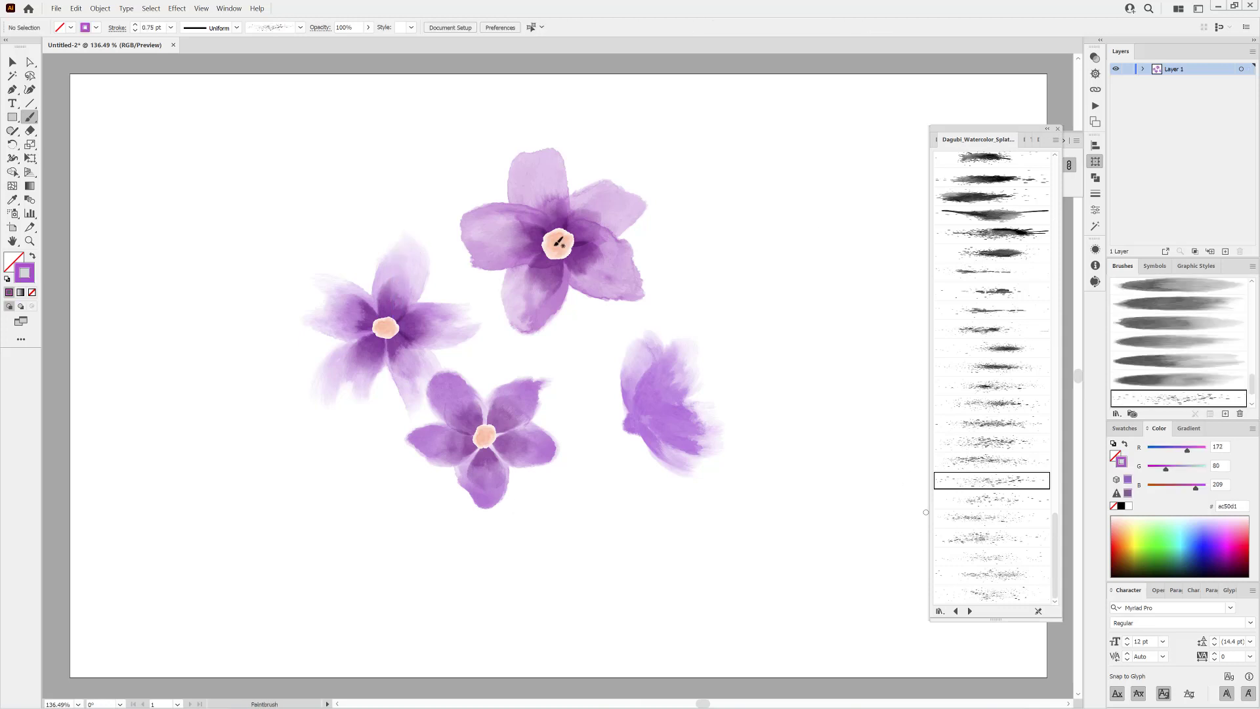
left_click_drag(566, 255, 580, 261)
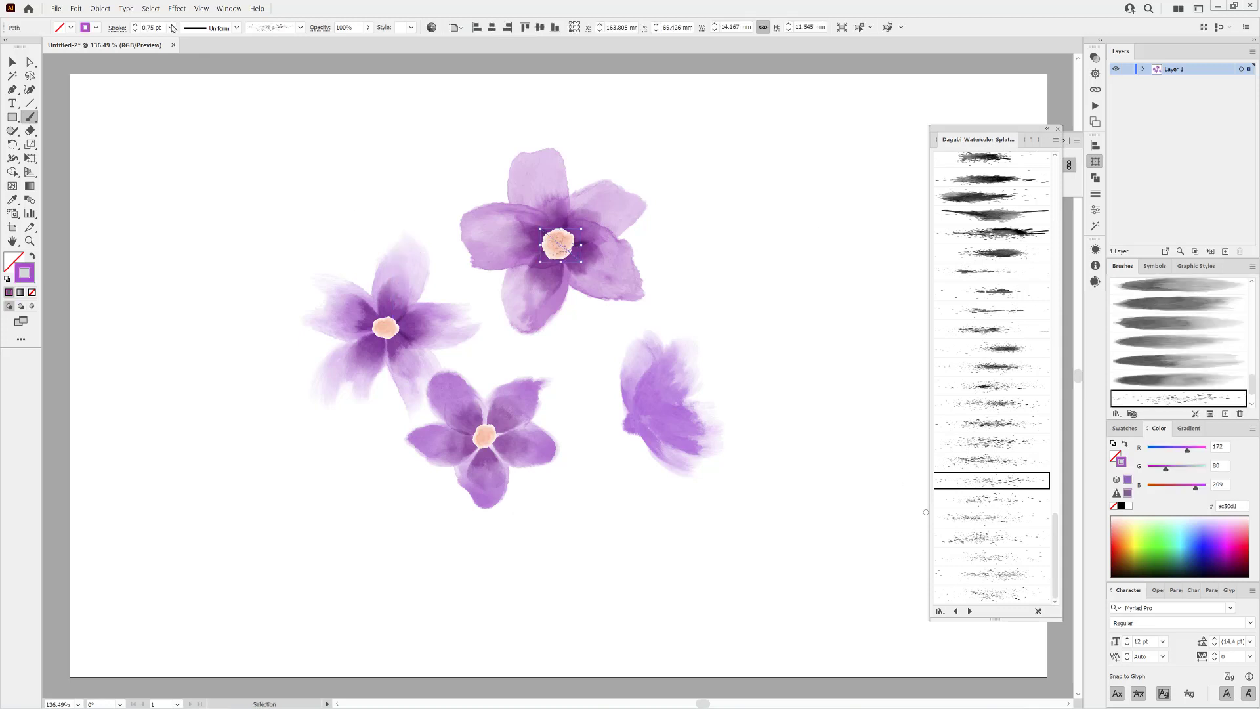
left_click(171, 27)
left_click(190, 78)
Step: Set the splatter's blend mode to Multiply and add matching splatter to the centres of the left and bottom flowers
left_click(1096, 58)
left_click(981, 70)
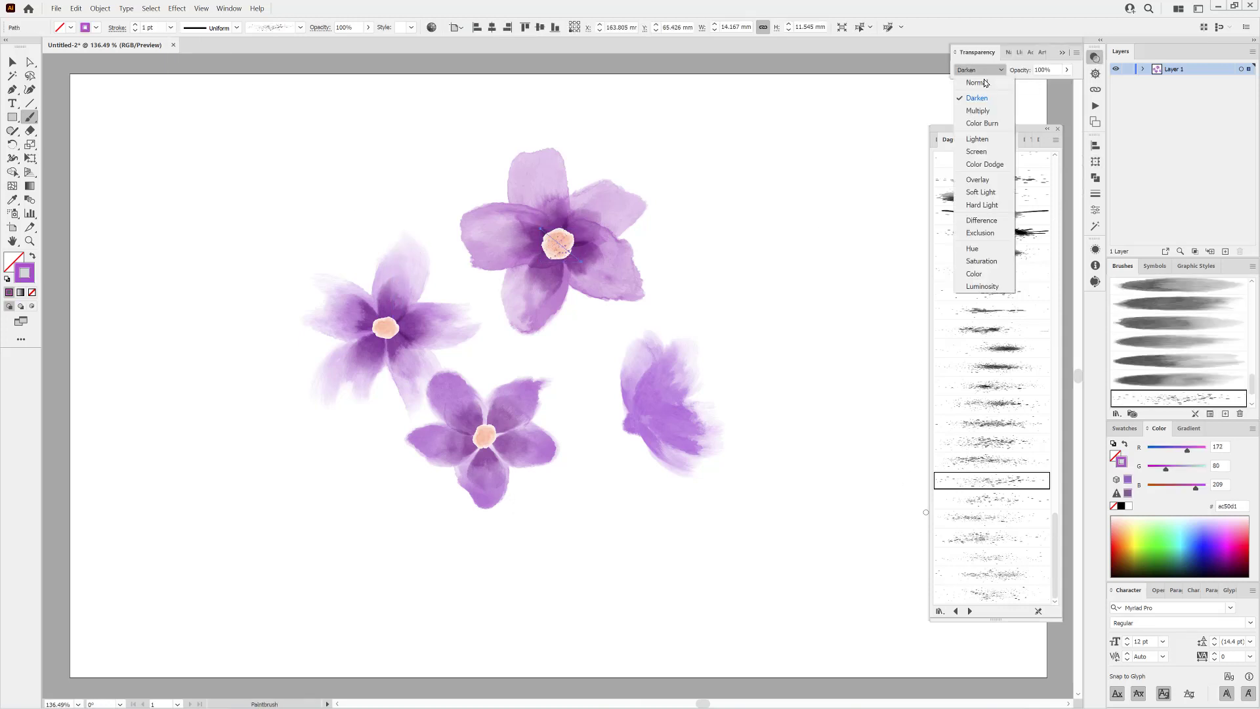
left_click(980, 111)
key("ctrl+shift+a")
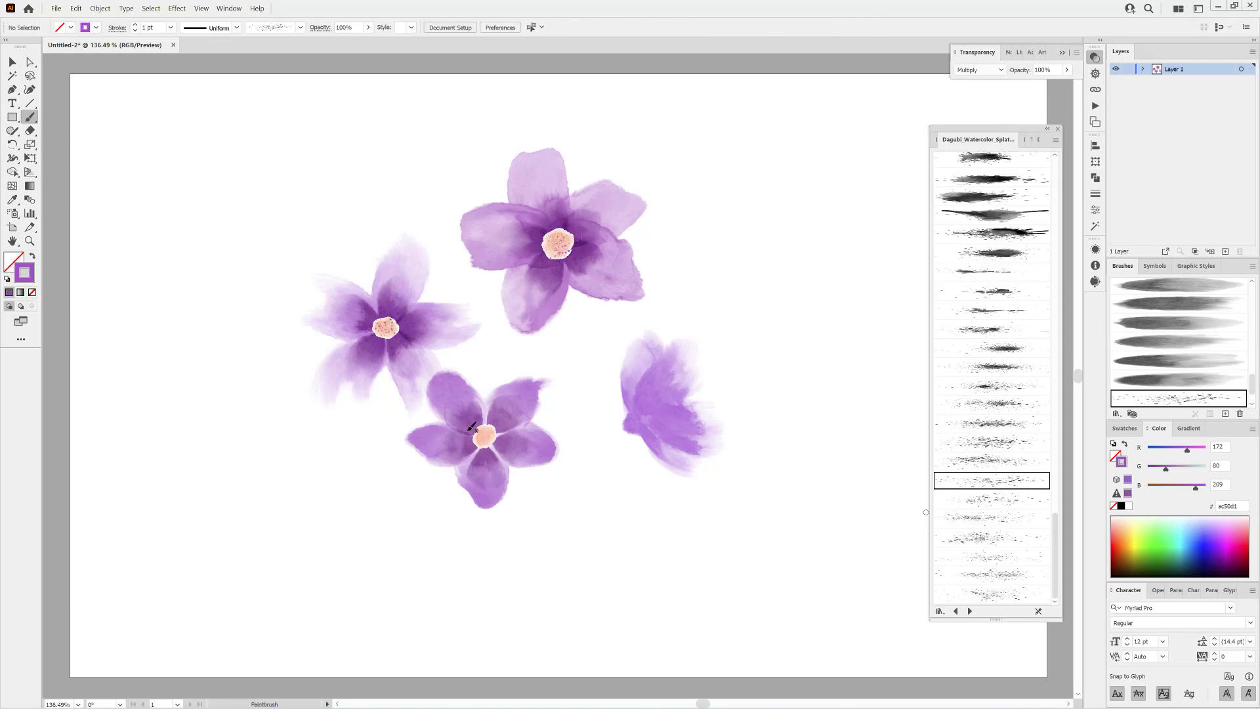
left_click_drag(495, 441, 496, 439)
Step: Set the stroke colour to pale yellow, R 255, G 216, B 136, and try a dense splatter stroke over the top flower's centre
left_click(1008, 348)
left_click(1128, 527)
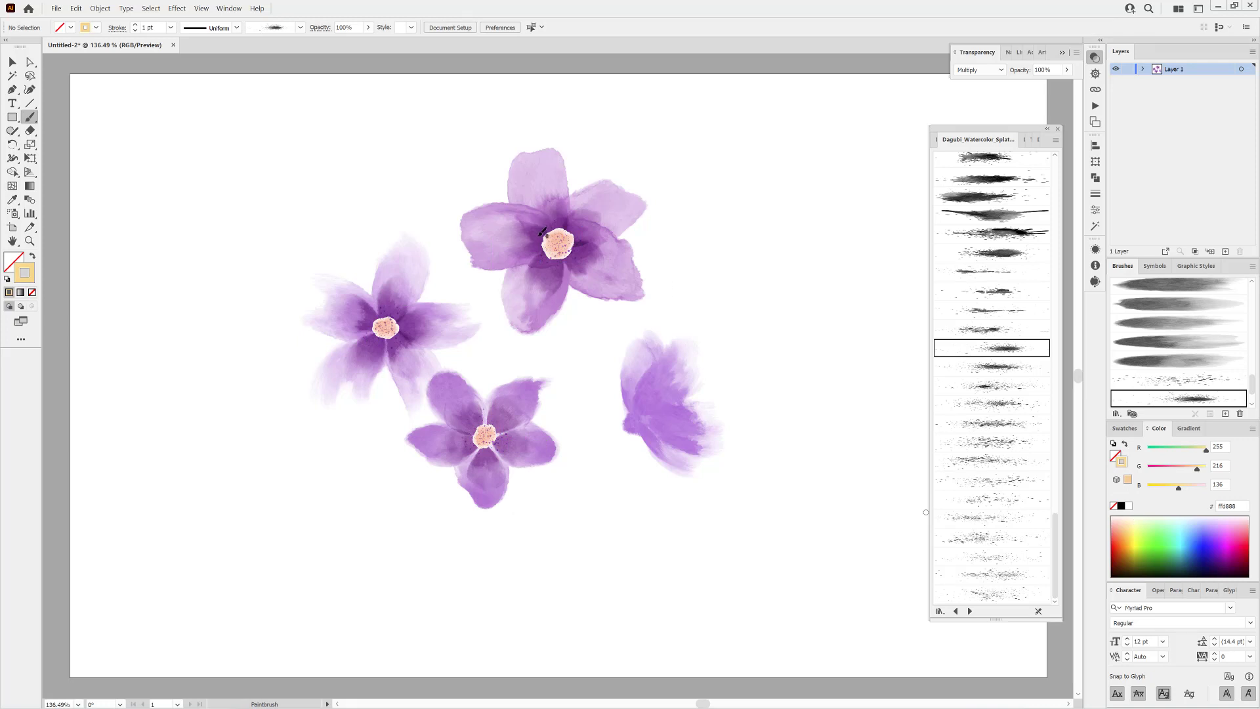
left_click_drag(545, 232, 634, 246)
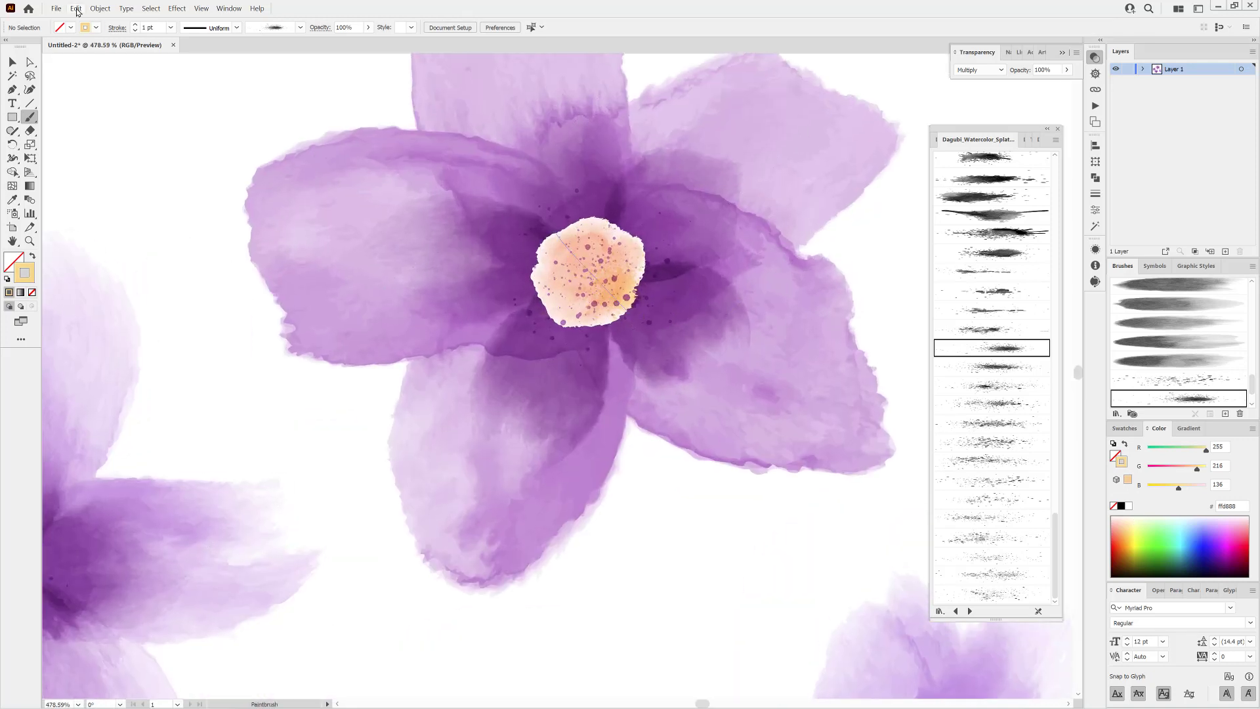
left_click(76, 9)
left_click(101, 21)
Step: Splatter the top flower's centre with a denser splatter brush, about 13 by 15 mm, and set its stroke colour to R 255, G 191, B 136
scroll(988, 393, "up", 1)
left_click(984, 192)
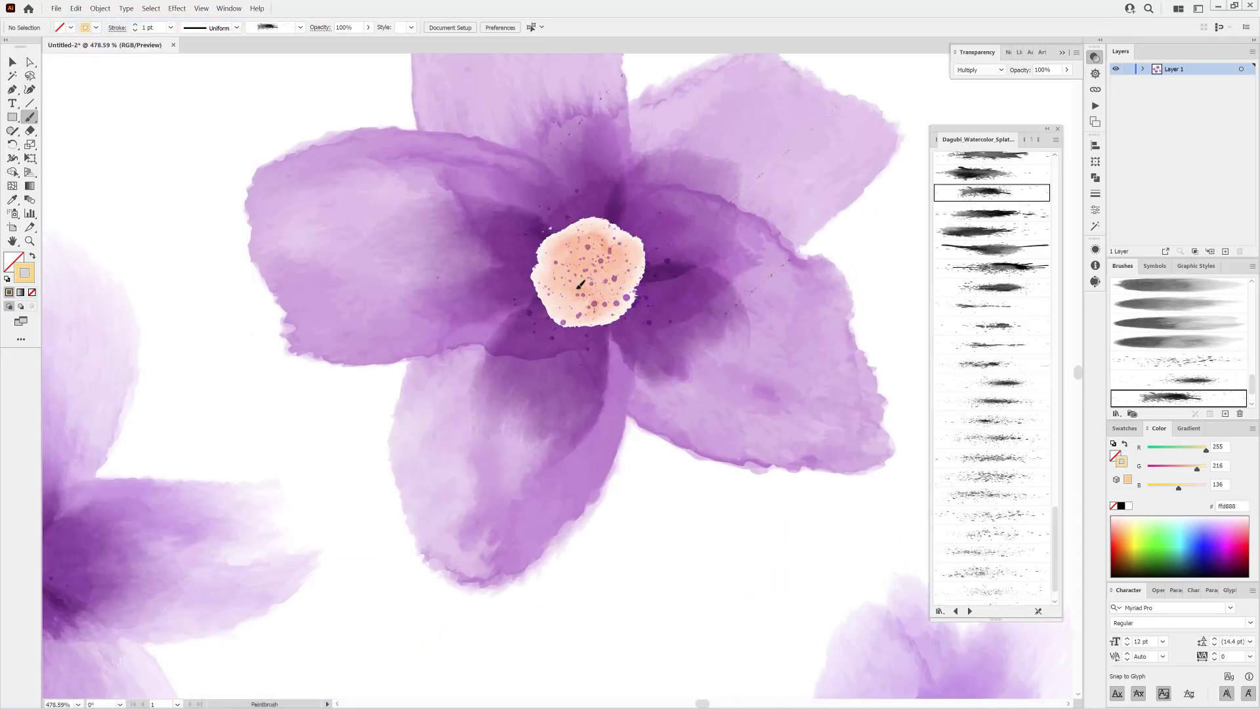
left_click_drag(563, 322, 656, 217)
left_click_drag(1185, 474, 1191, 468)
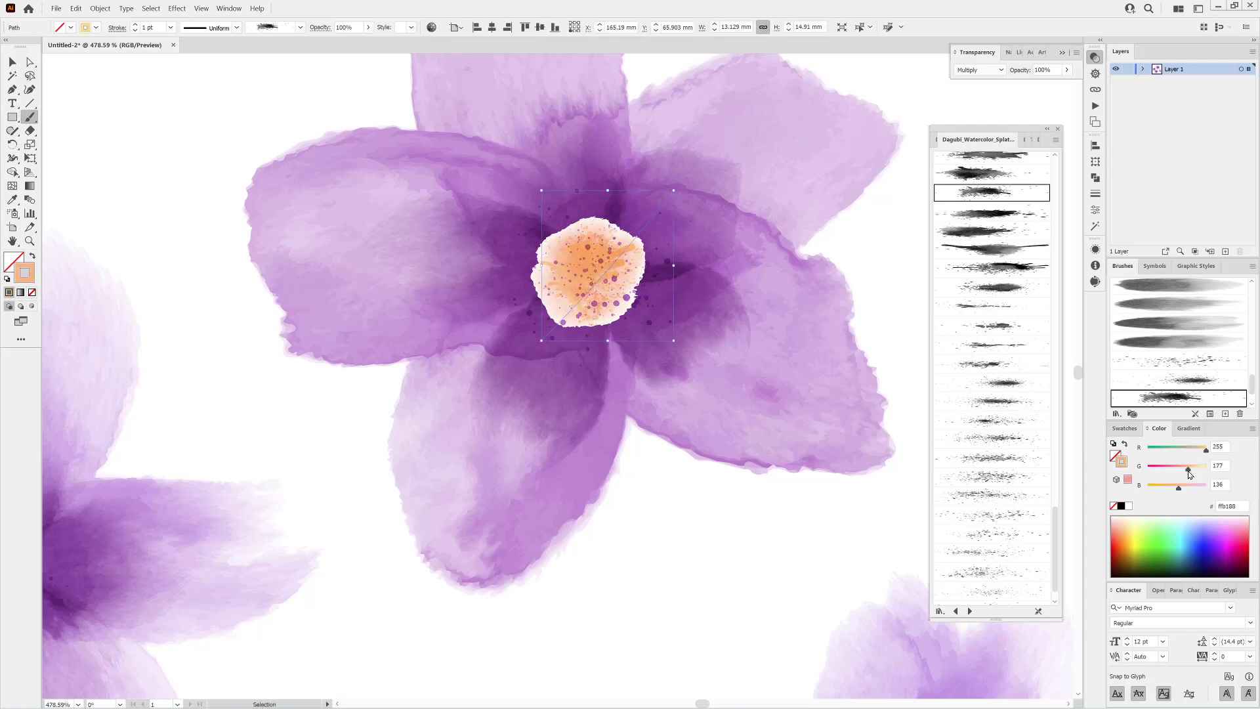
scroll(625, 384, "down", 4)
key("ctrl+shift+a")
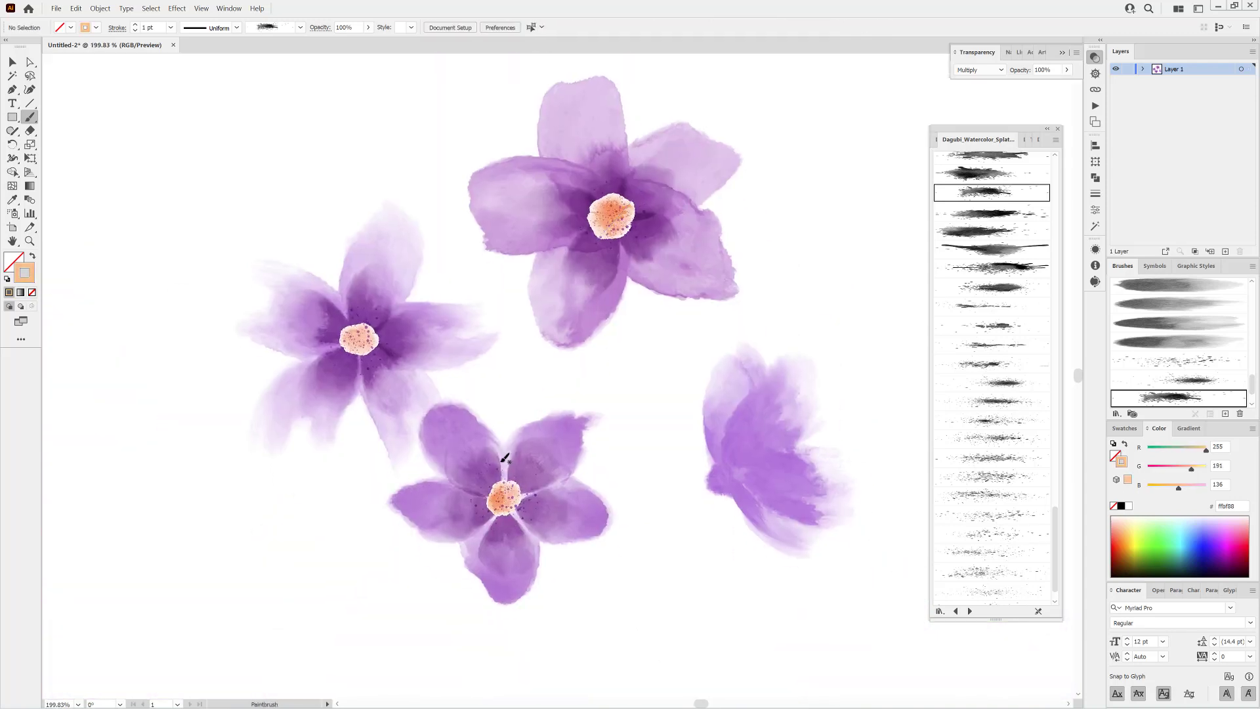
Step: Add matching orange splatter to the centre of the left flower and deselect it
left_click_drag(355, 338, 413, 345)
key("ctrl+0")
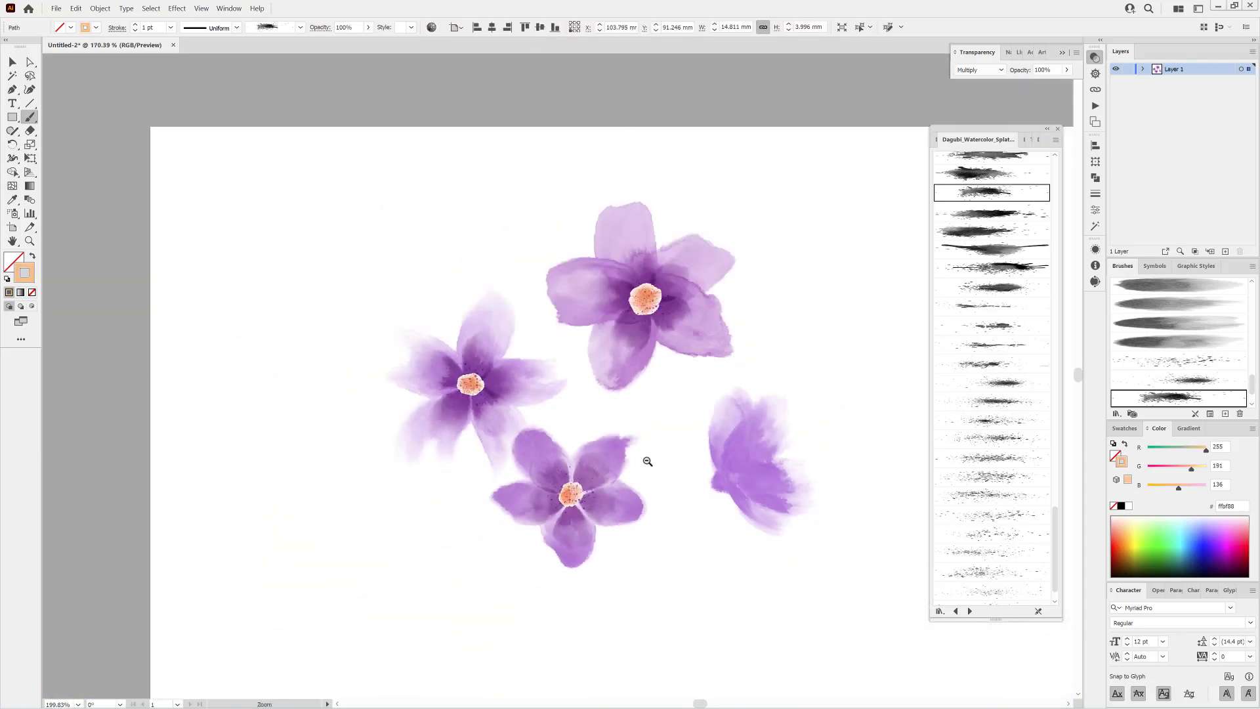
scroll(579, 329, "up", 2)
key("ctrl+shift+a")
Step: Load the Dagubi watercolor long strokes 129-200 brush library and choose a thin dark-edged stroke near its start
left_click(1116, 414)
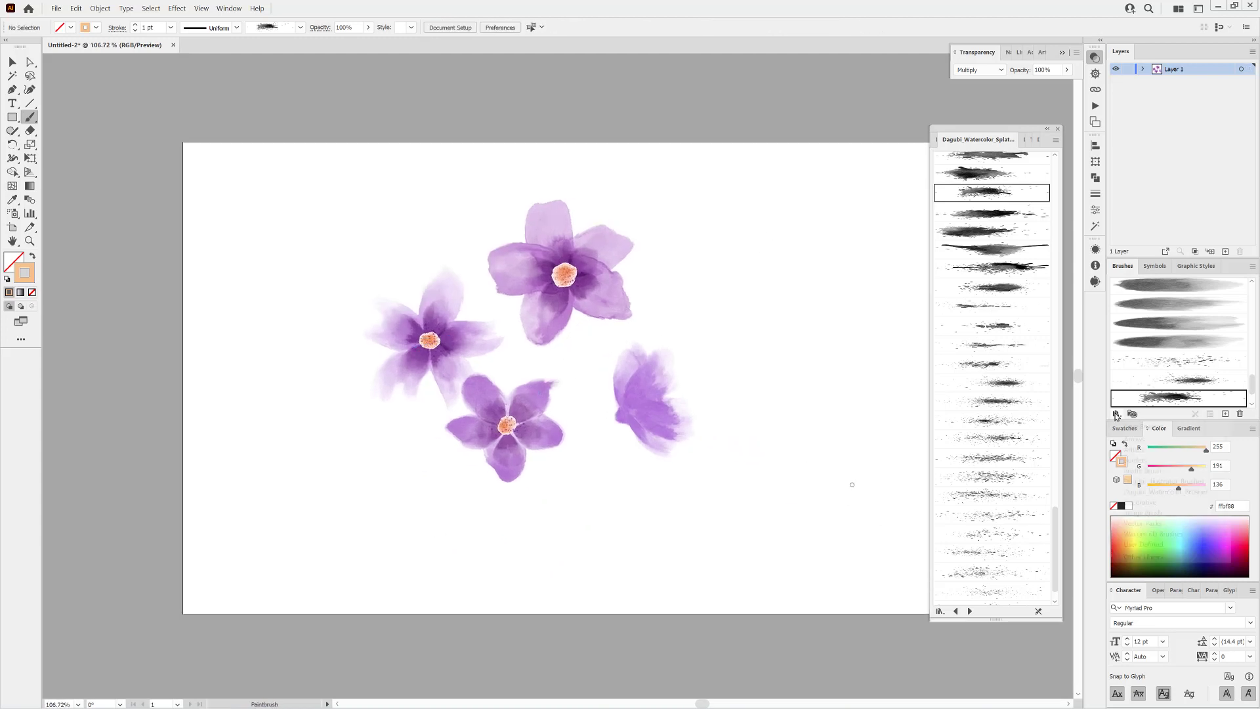
mouse_move(1124, 492)
mouse_move(1062, 566)
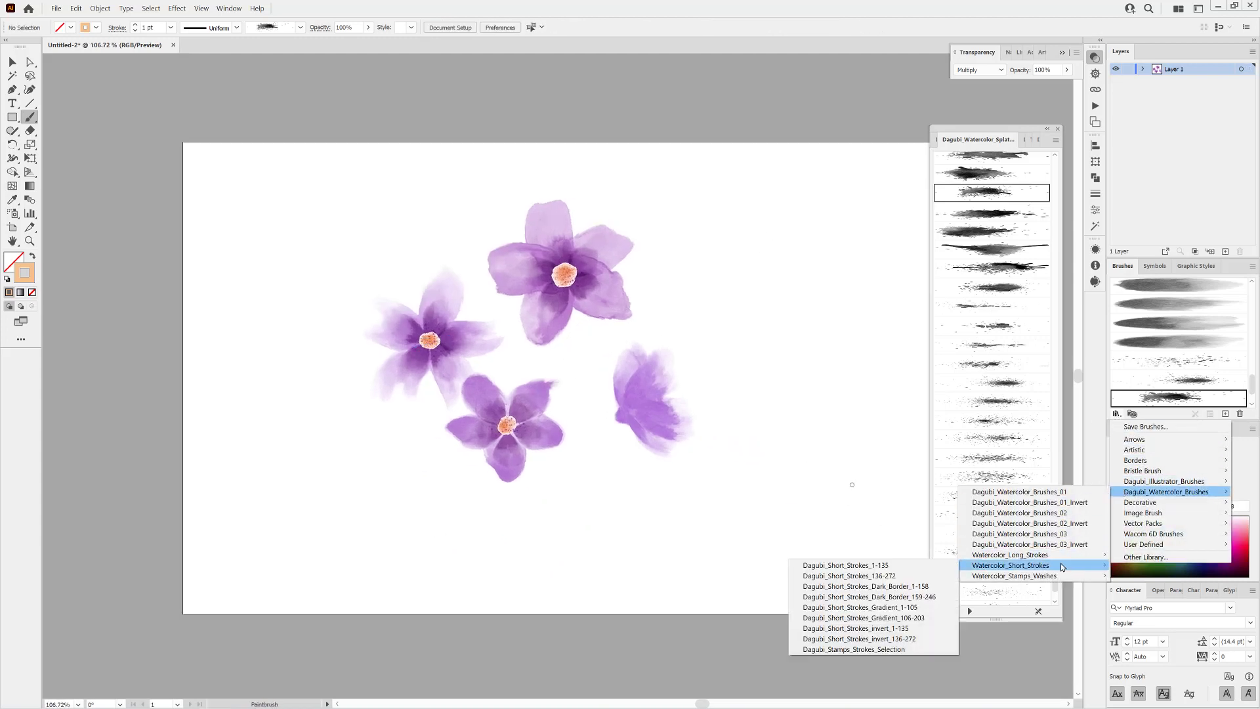
left_click(913, 553)
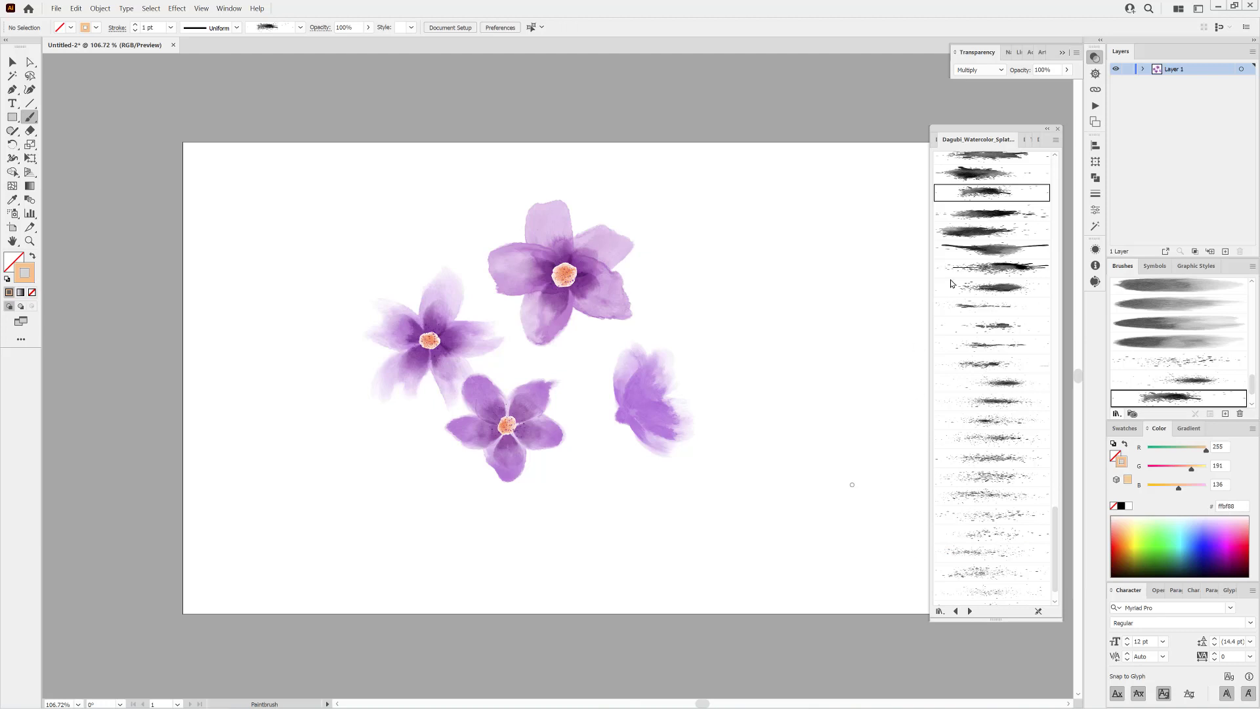
scroll(1056, 394, "down", 10)
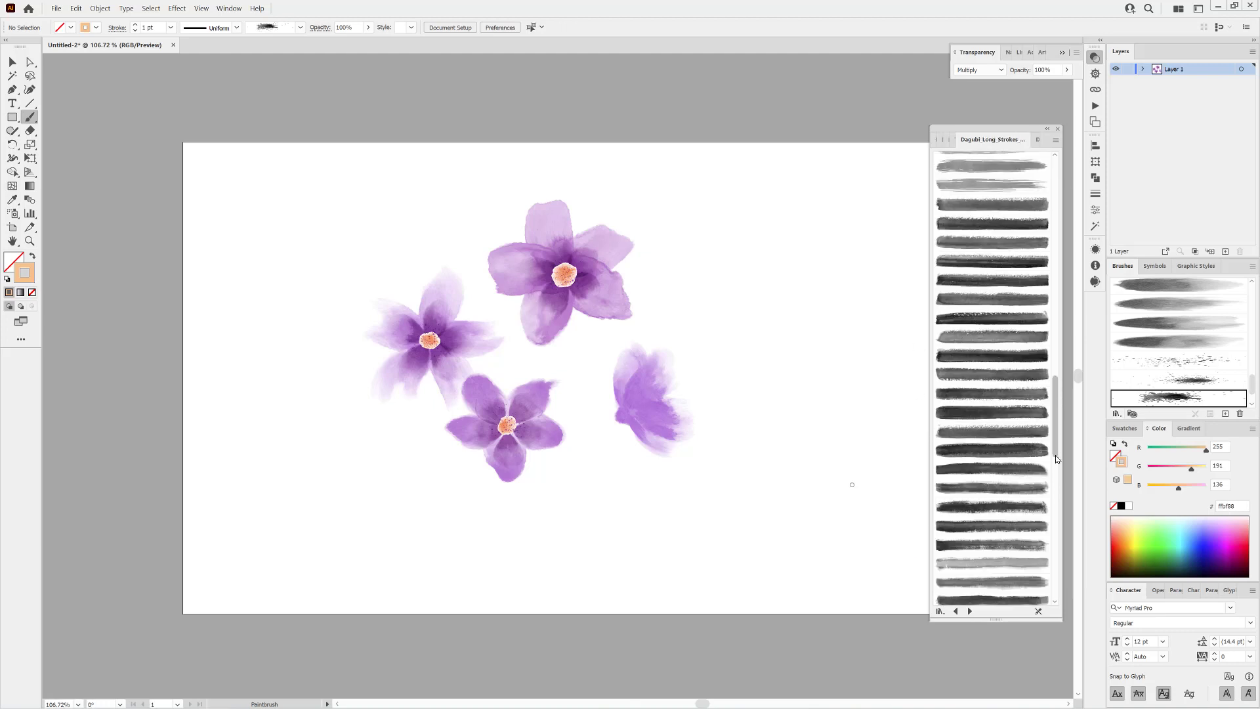
scroll(1056, 458, "down", 5)
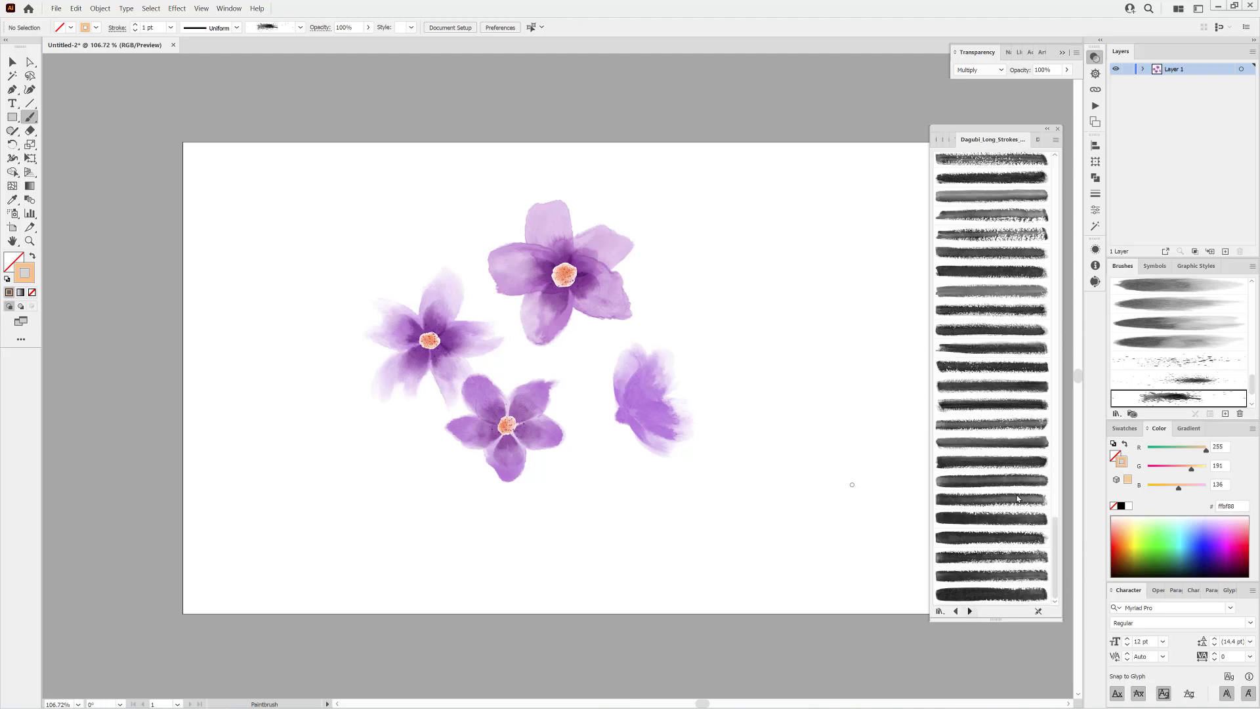
left_click(970, 611)
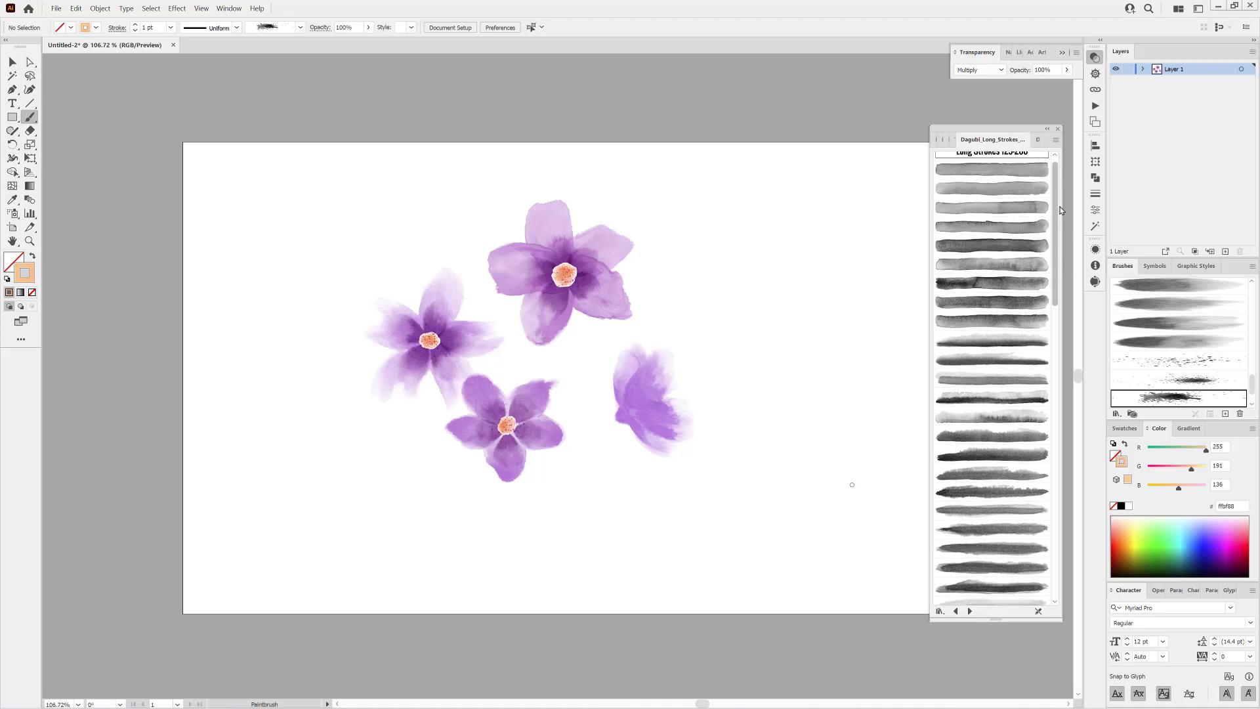
left_click(994, 369)
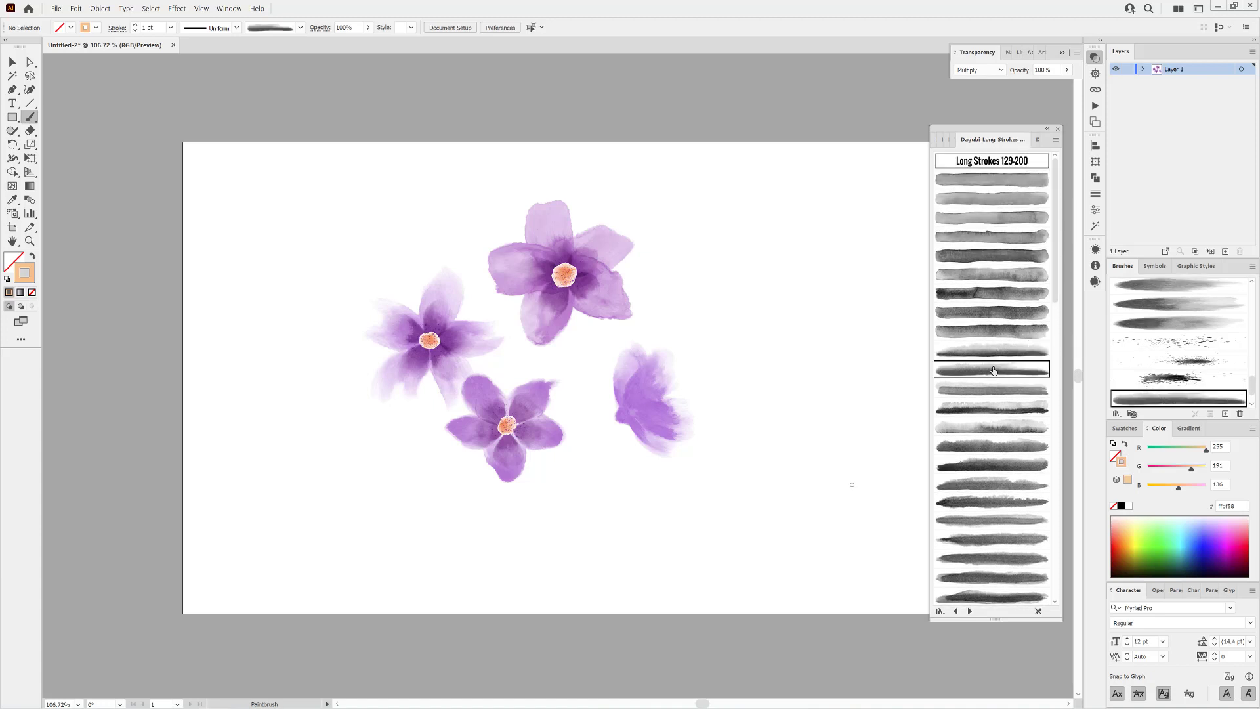
Step: Paint a curved stem about 122 mm tall below the top flower in green, R 123, G 167, B 125, with a 0.25 pt stroke
left_click_drag(1207, 455, 1175, 451)
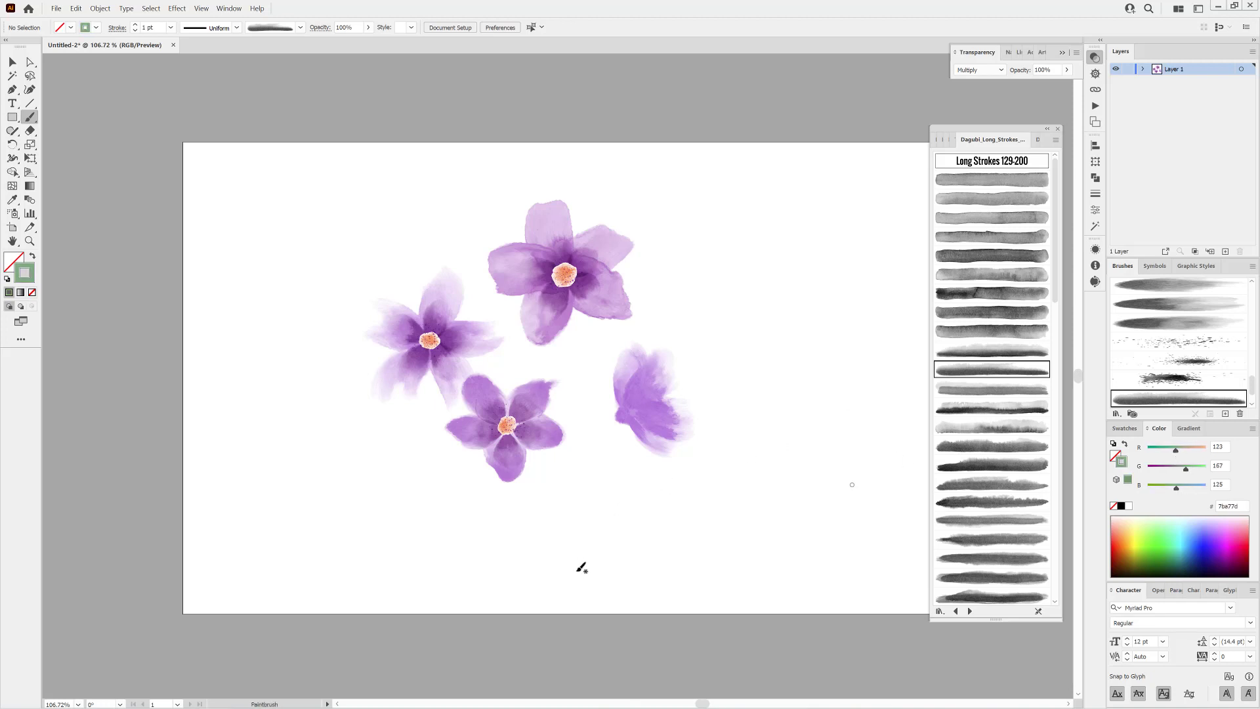
left_click_drag(578, 314, 578, 313)
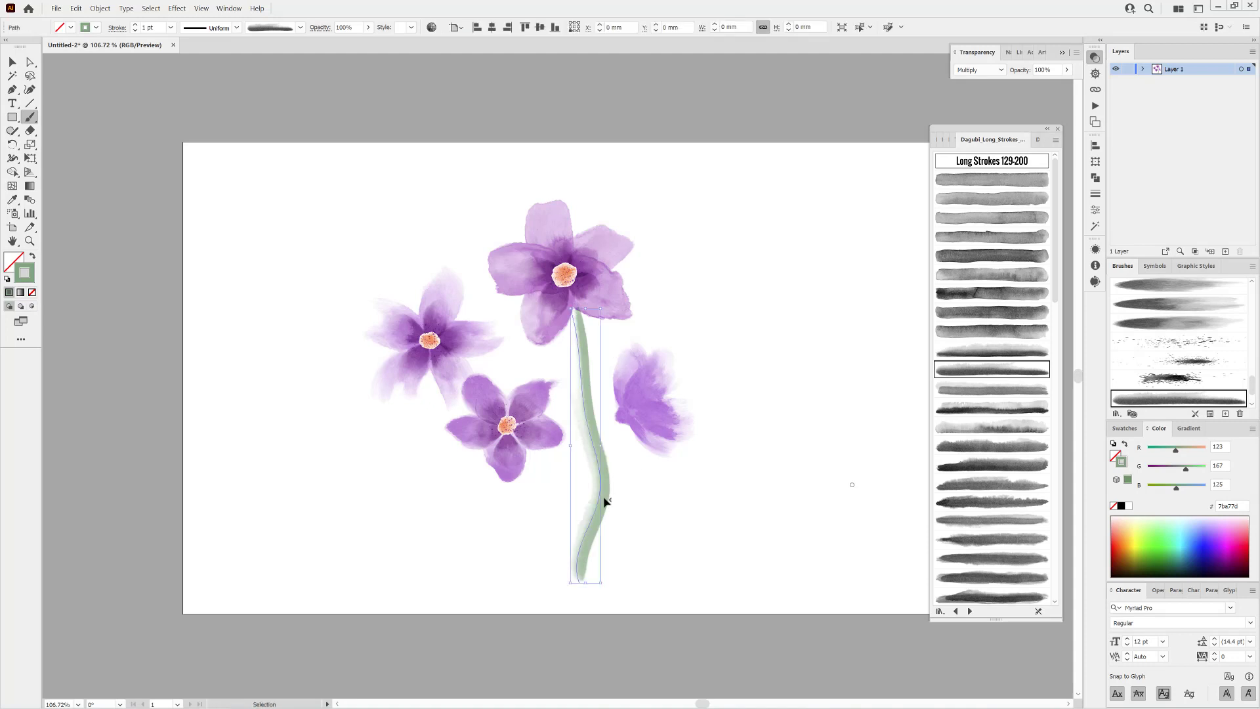
left_click(135, 31)
left_click(135, 30)
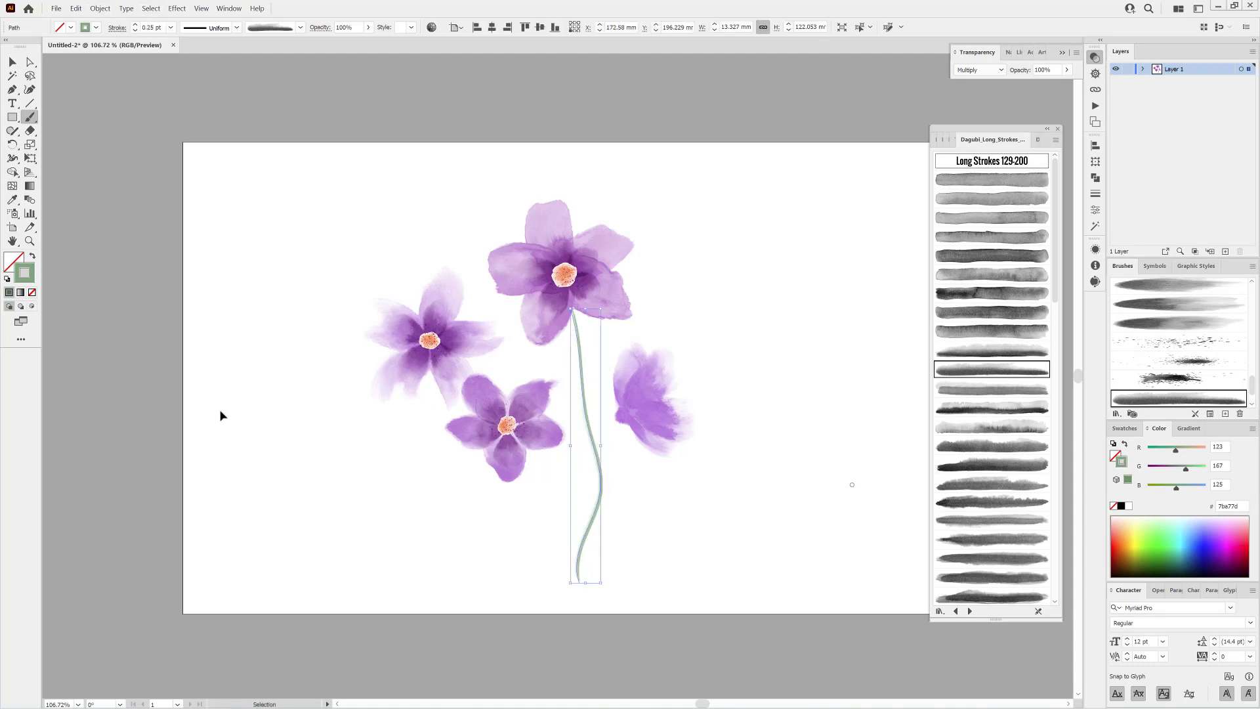
Step: Recolour the top flower's stem to grey-green, R 140, G 147, B 125, and deselect it
key("ctrl+shift+a")
key("ctrl+z")
left_click_drag(1181, 452, 1180, 450)
key("ctrl+shift+a")
Step: Choose a paler long-stroke brush and paint a curved stem below the bottom flower
left_click(1020, 425)
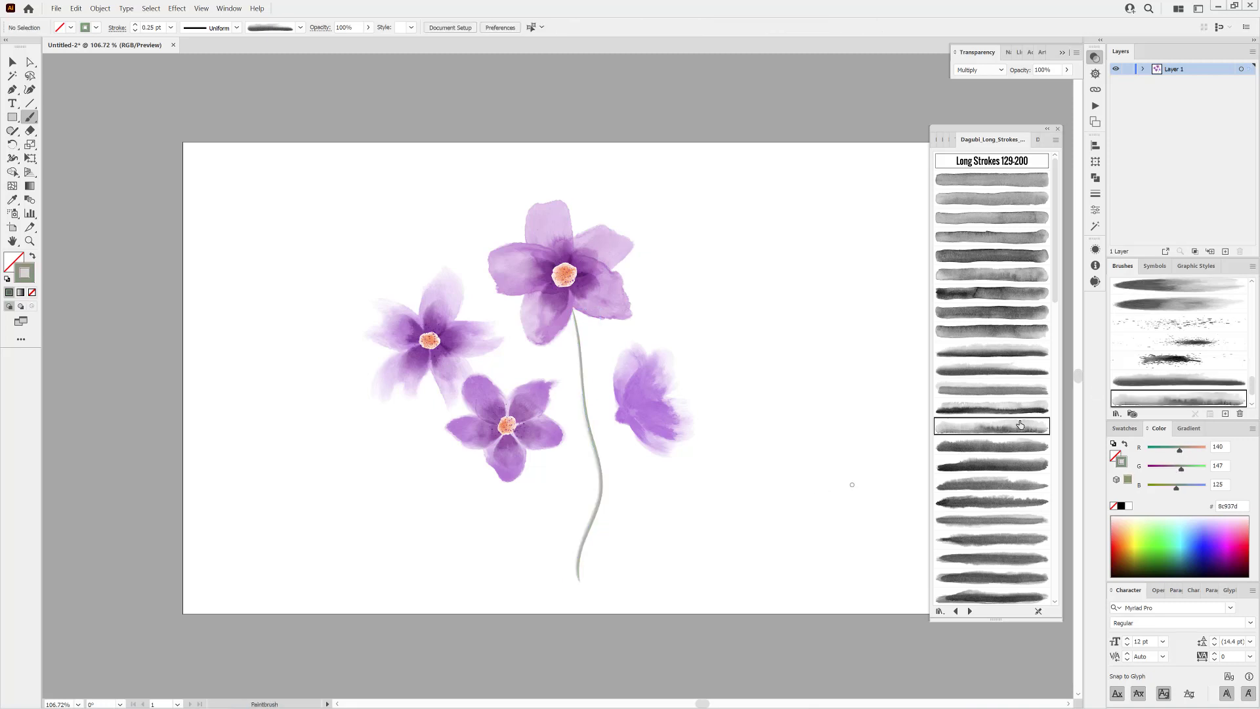
left_click_drag(576, 579, 557, 535)
left_click_drag(539, 447, 539, 449)
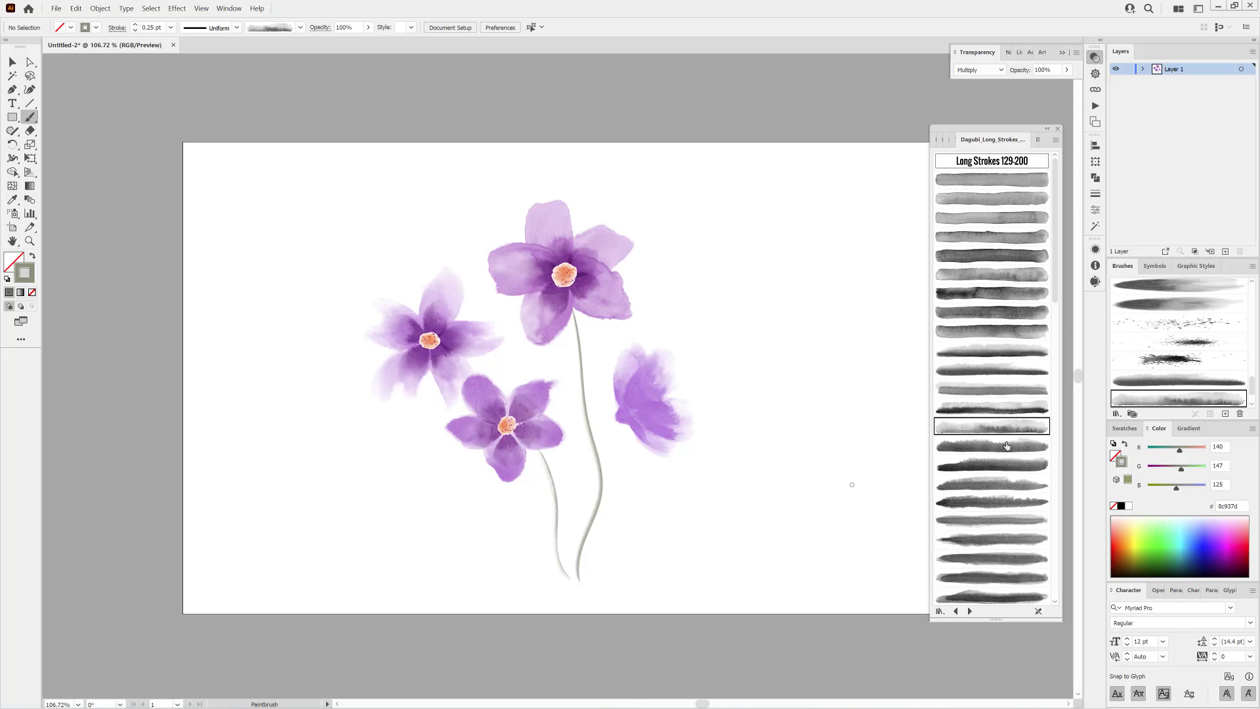
Step: Paint a winding stem from the right flower across the top flower's stem with another long-stroke brush, and set its blend mode to Darken
left_click(993, 484)
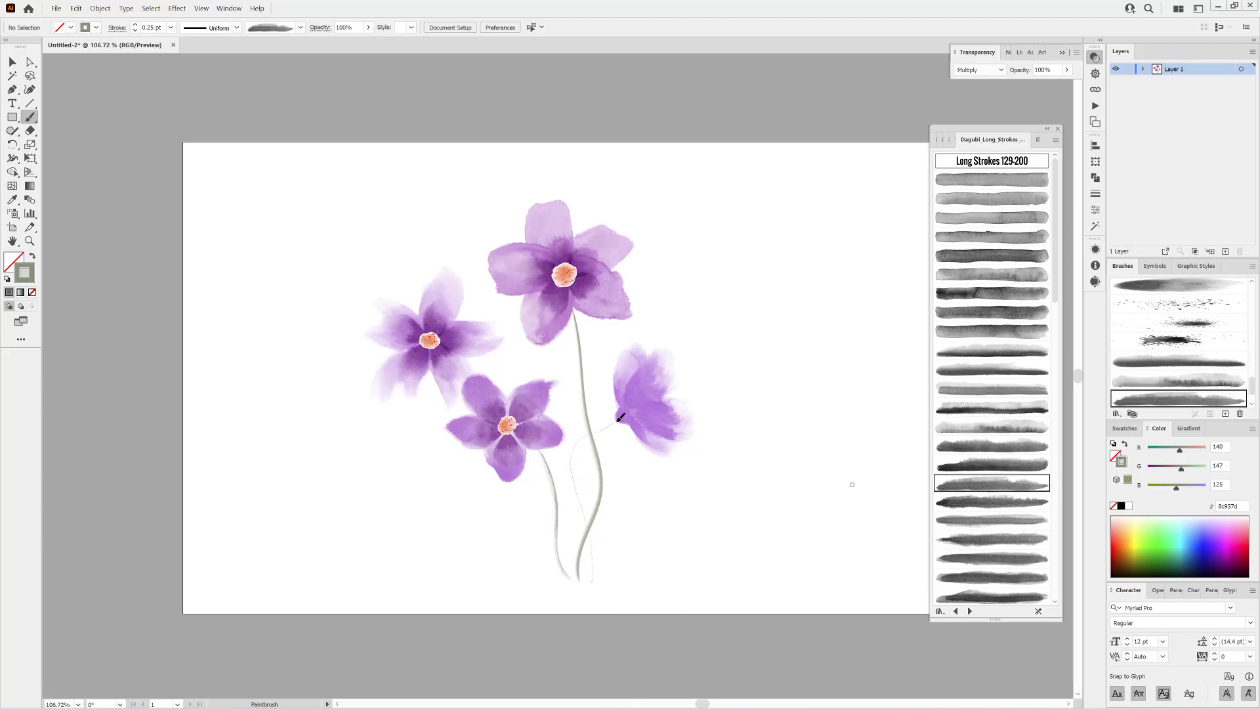
left_click_drag(620, 417, 621, 420)
left_click(980, 70)
left_click(969, 98)
left_click(820, 582, "ctrl")
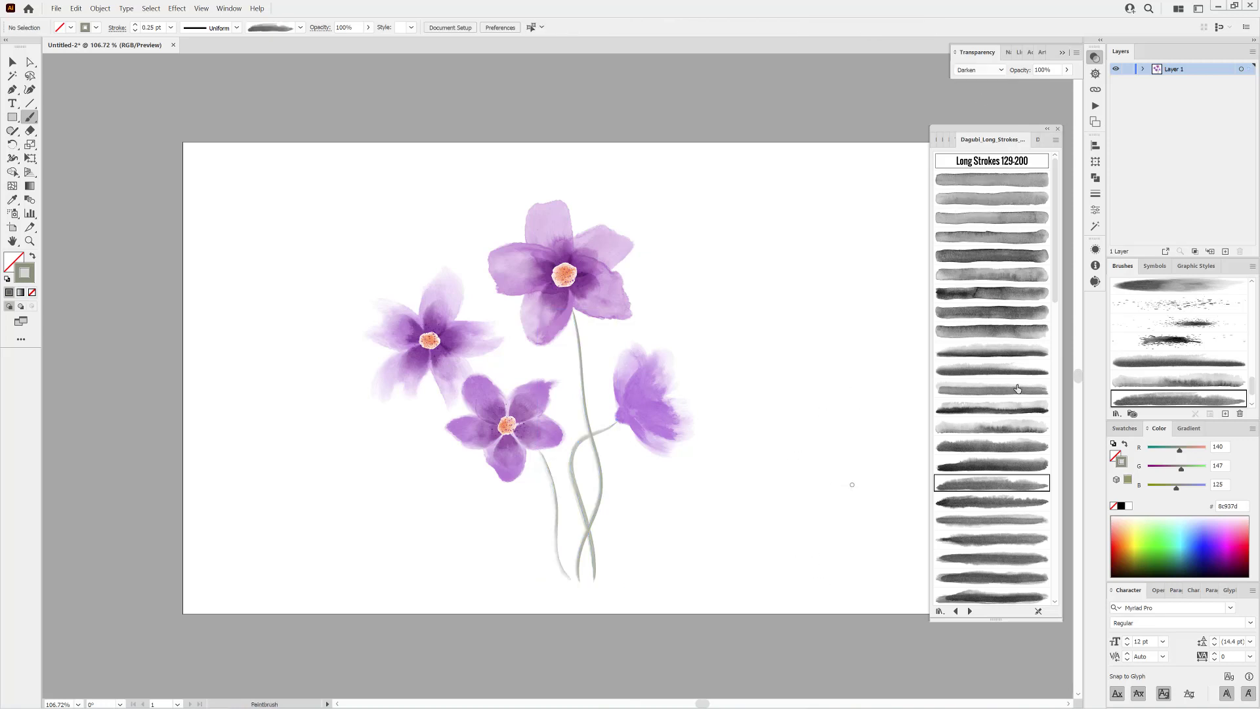
Step: Choose an even grey long-stroke brush and paint a short 0.2 pt stem section from the left flower to the bottom flower
scroll(1001, 518, "down", 3)
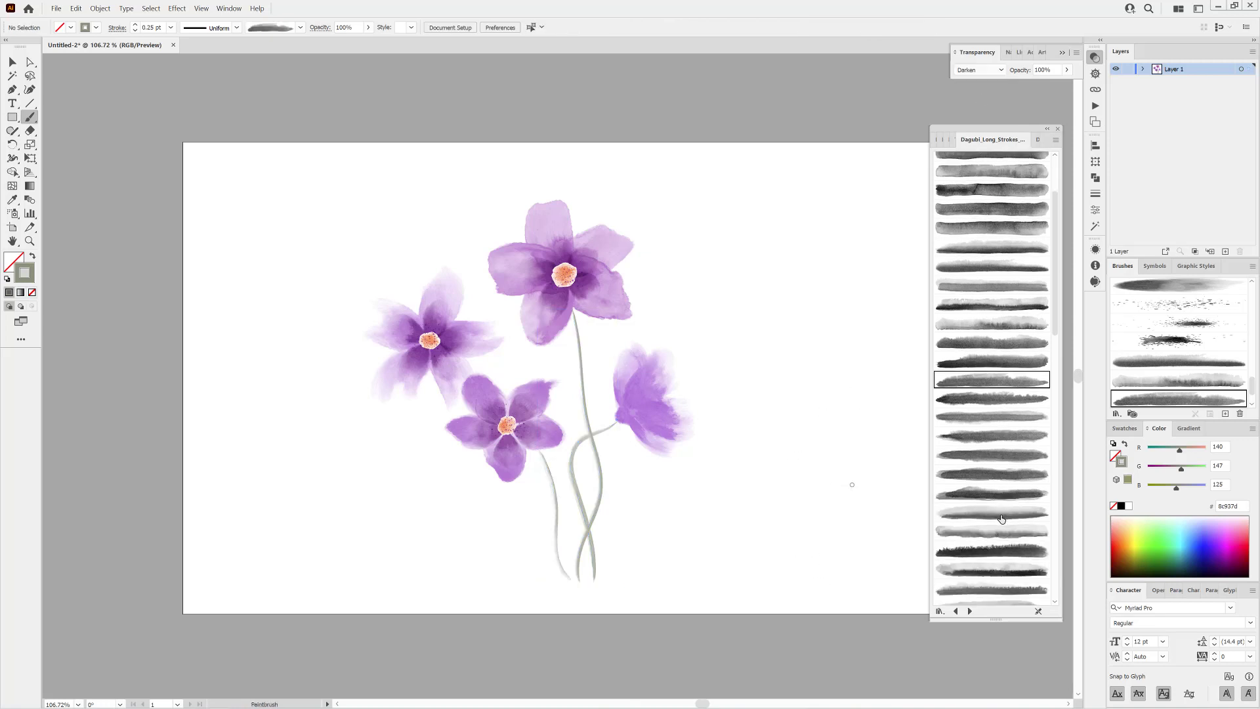
left_click(996, 425)
left_click(135, 31)
left_click(135, 31)
left_click(135, 31)
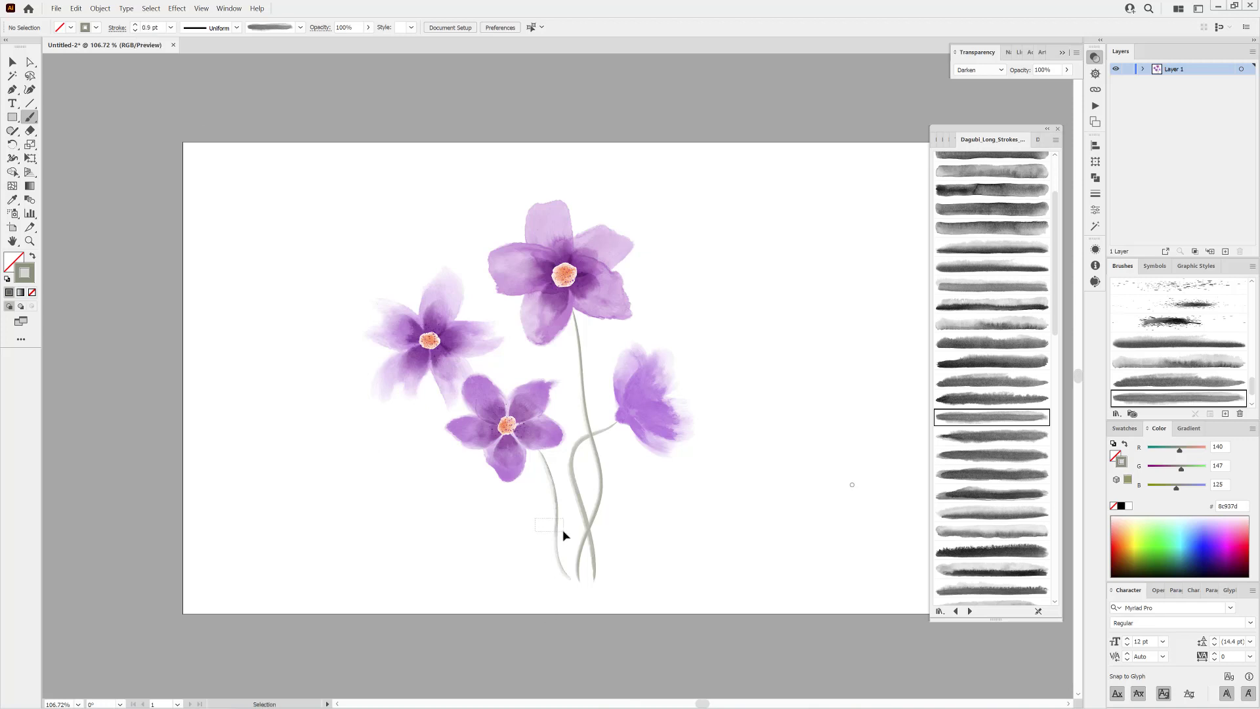
left_click(135, 31)
left_click_drag(467, 353, 467, 353)
Step: Choose a rougher long-stroke brush and continue the left flower's stem below the bottom flower, crossing the neighbouring stem
scroll(1000, 336, "down", 3)
left_click(1021, 486)
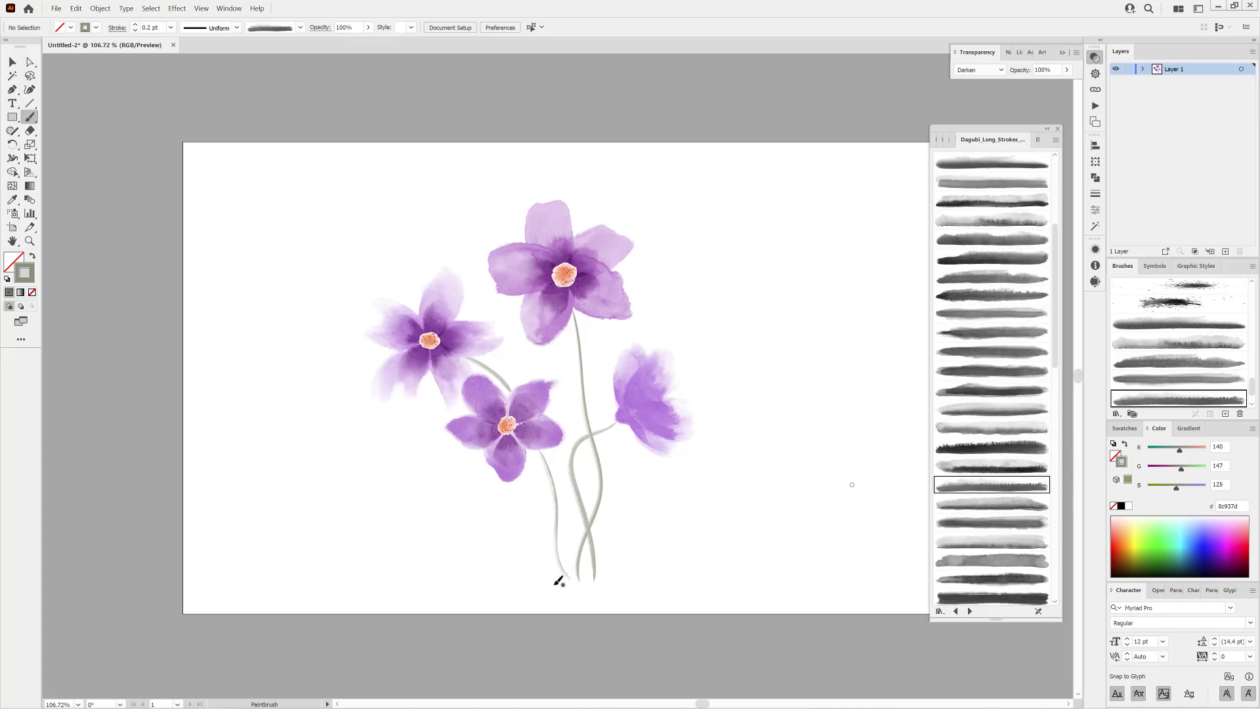
left_click_drag(559, 514, 533, 445)
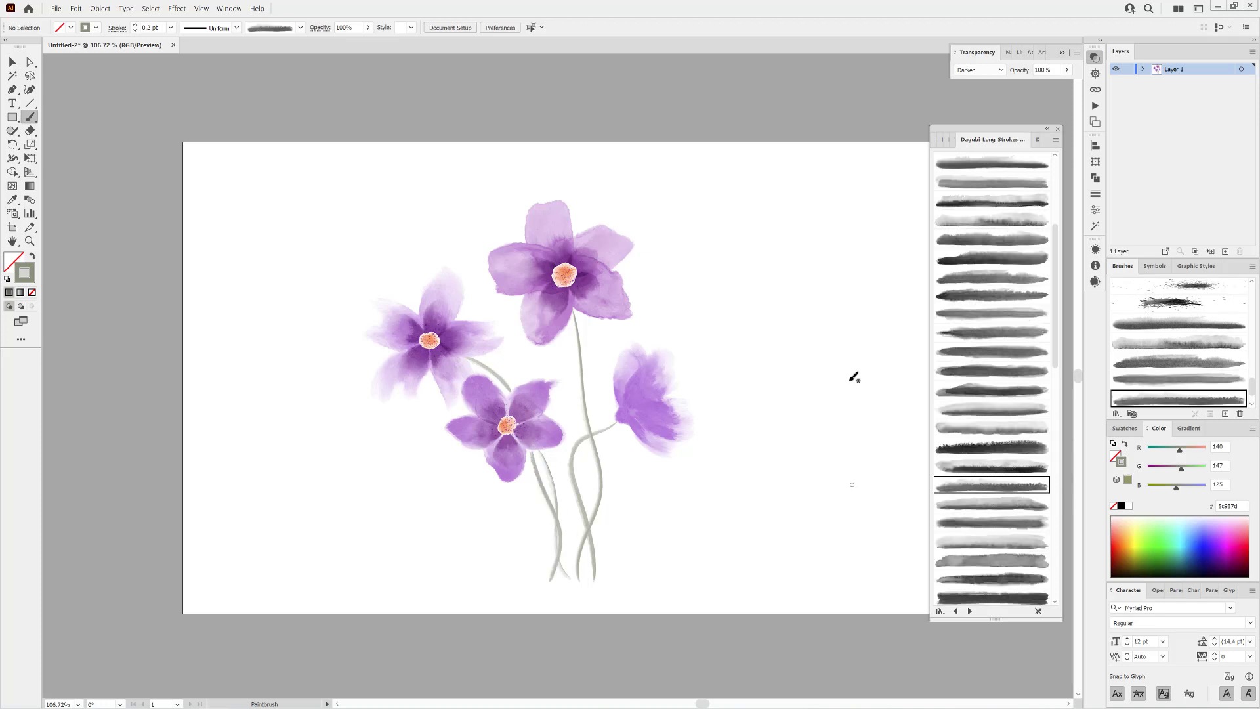
Step: Load the Dagubi short strokes 1-135 brush library and choose a textured mid-grey stroke from its lower part
left_click(1116, 416)
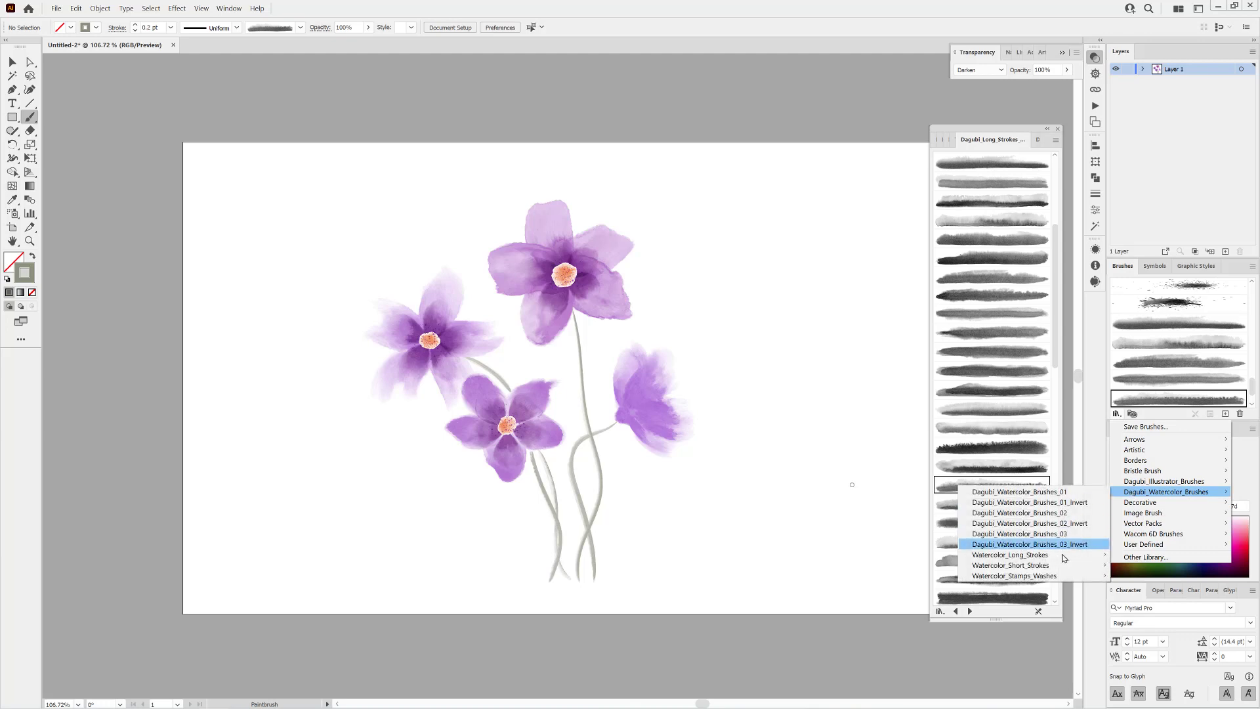
left_click(953, 569)
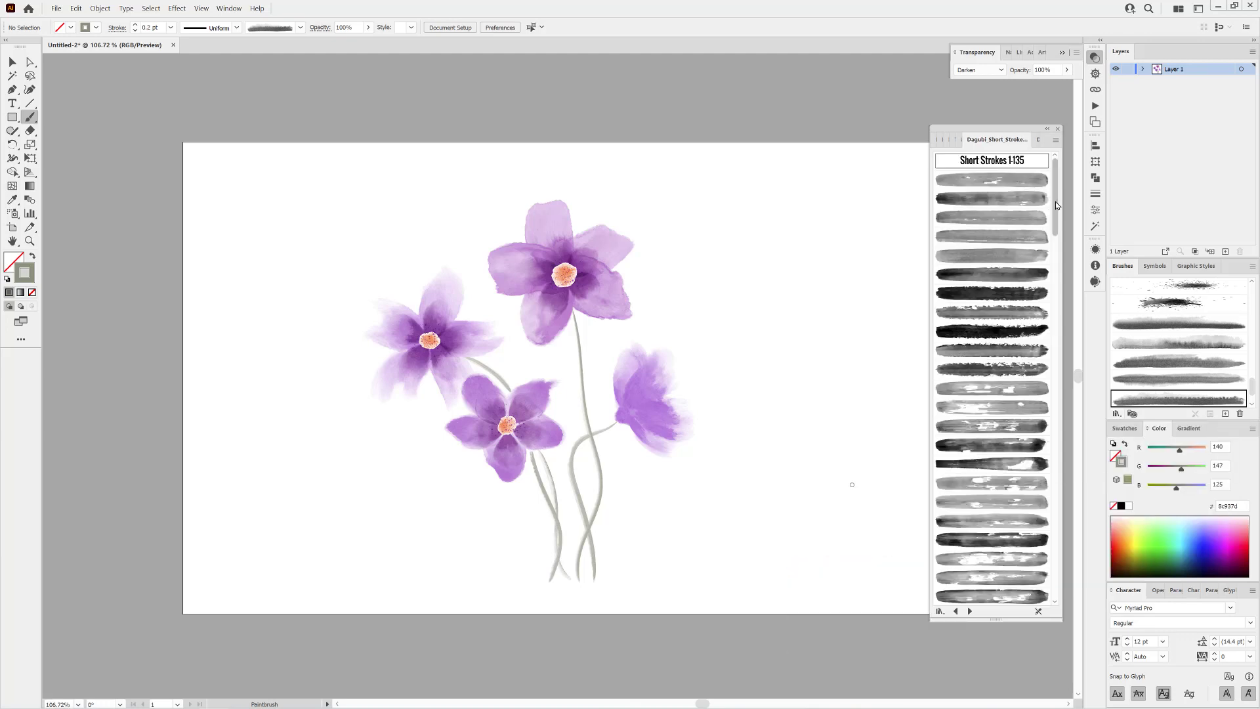
left_click_drag(1055, 202, 1054, 469)
left_click(1024, 393)
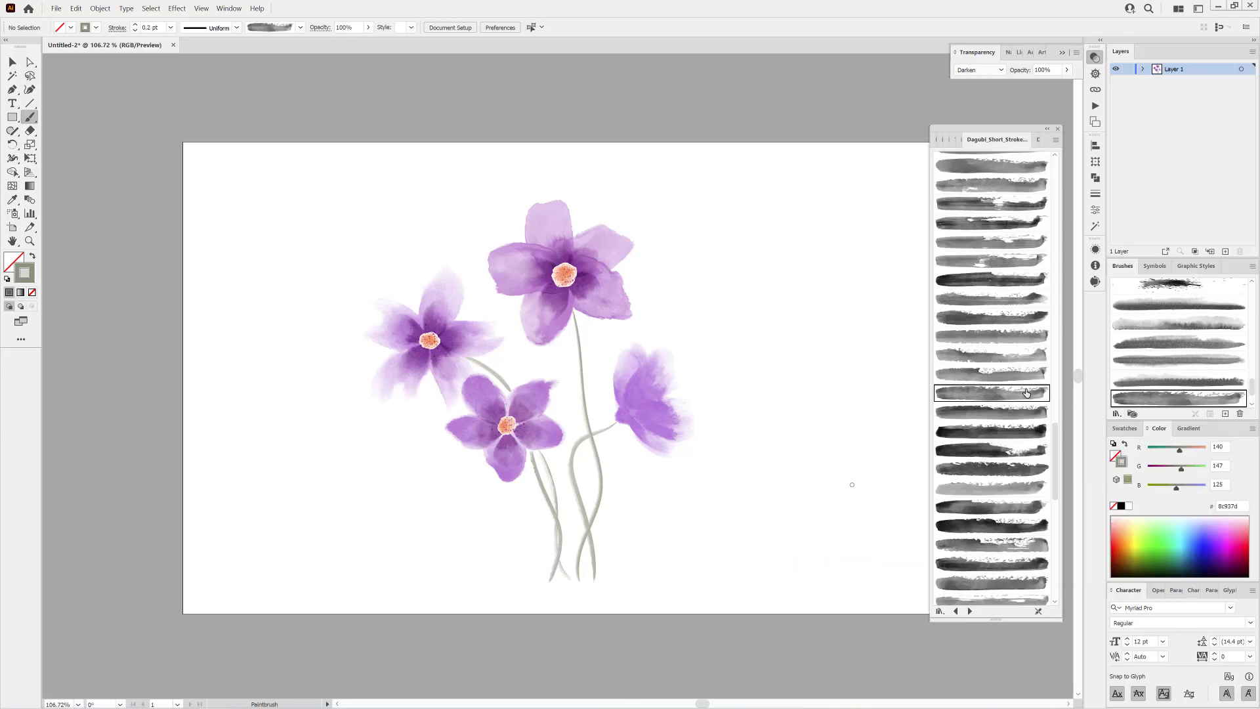
Step: Apply a leaf-shaped width profile and paint a leaf about 15 by 34 mm beside the right stem with a 0.9 pt stroke
left_click(269, 28)
mouse_move(234, 91)
left_mouse_down()
mouse_move(239, 73)
mouse_move(235, 108)
left_mouse_up()
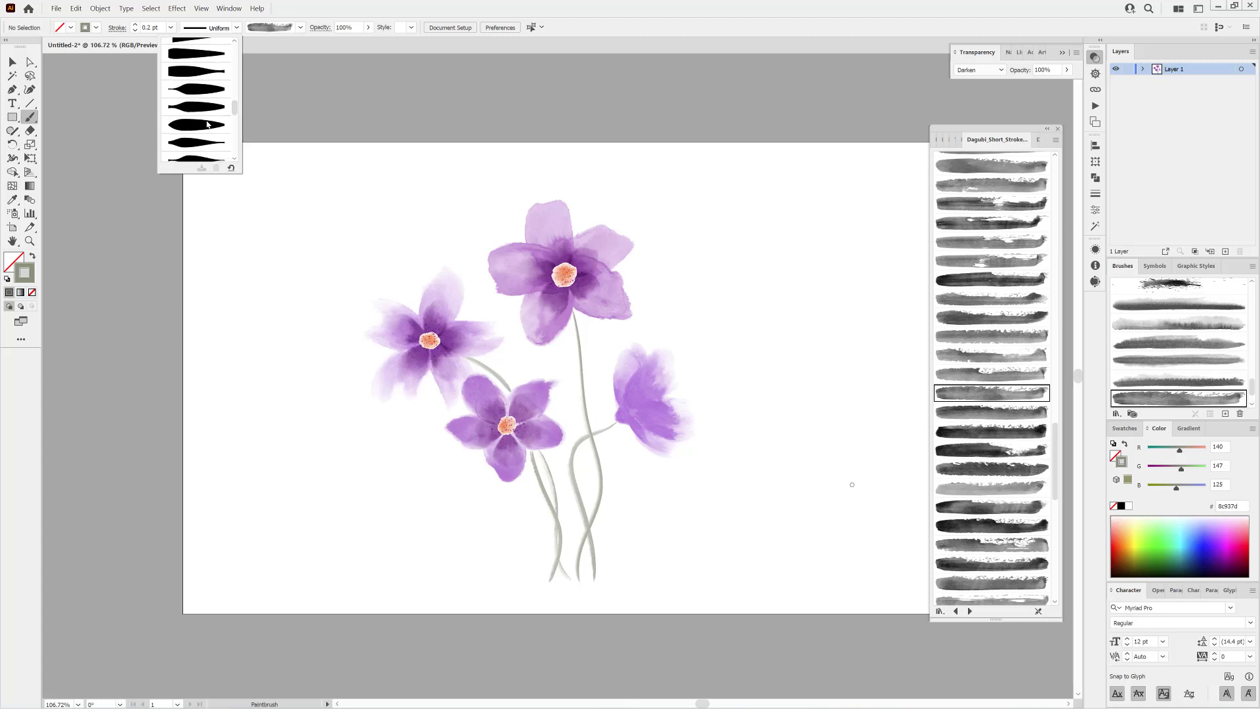
left_click(197, 130)
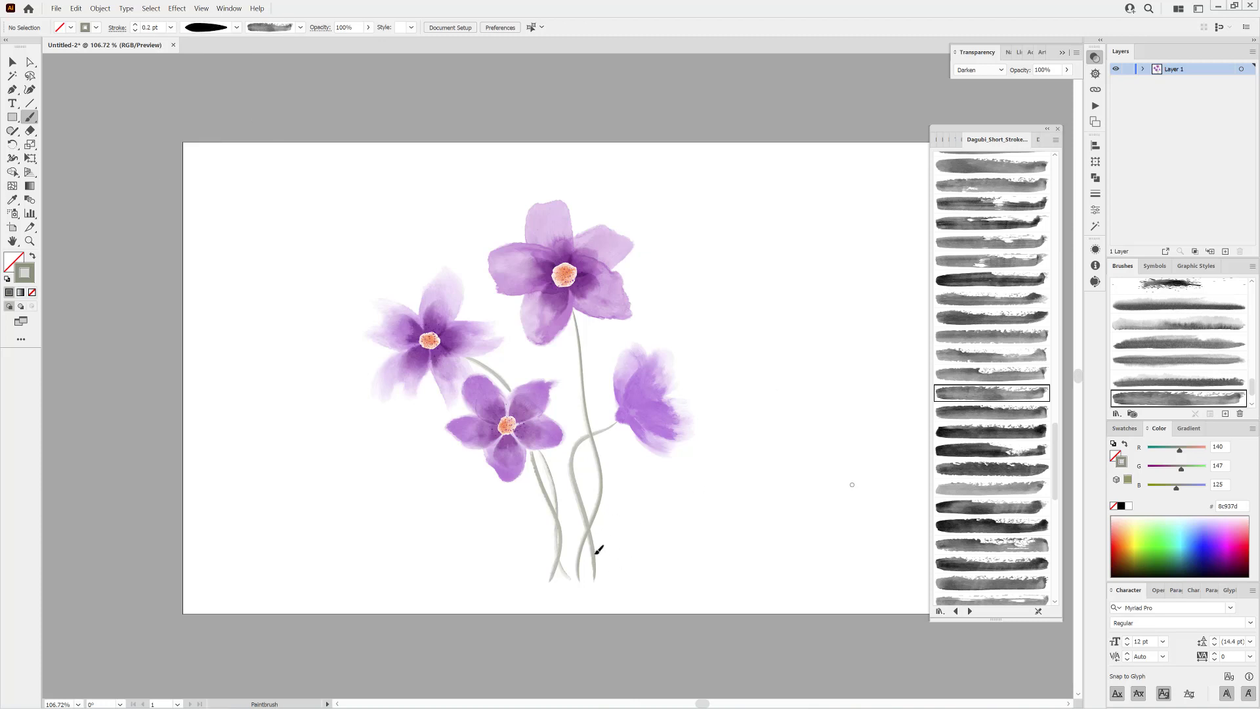
left_click(134, 24)
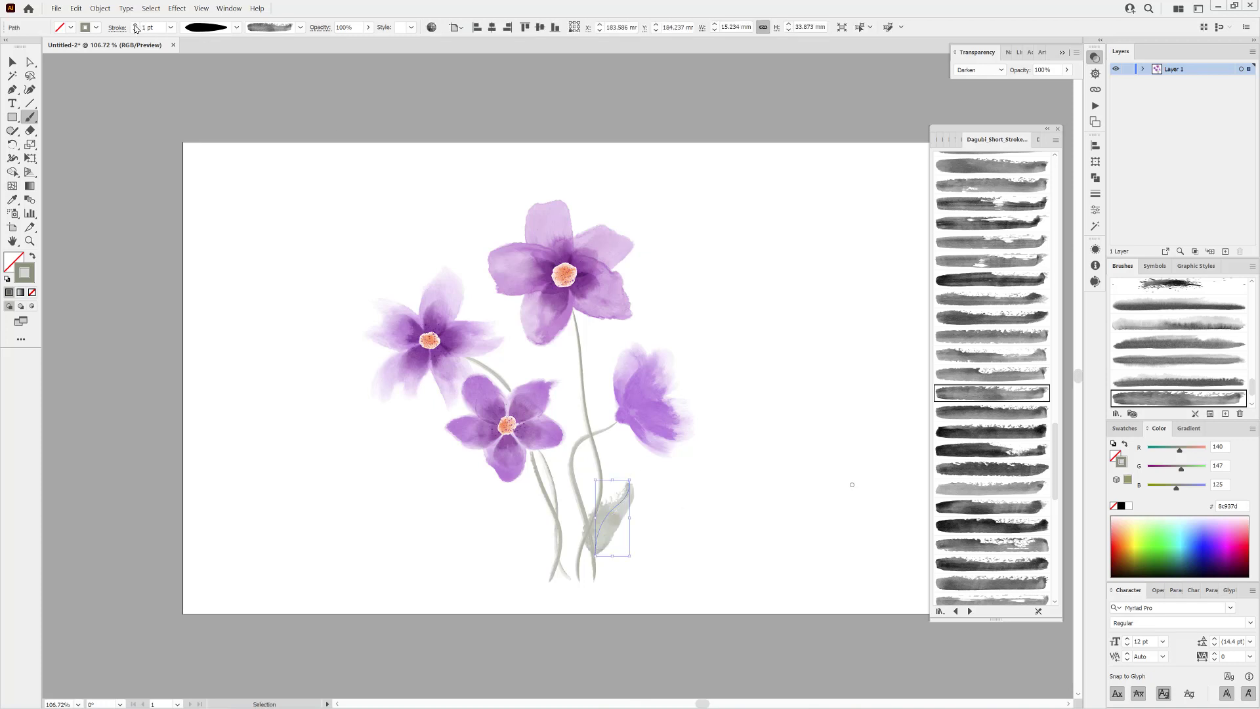
left_click(135, 30)
Step: Set the leaf's stroke colour to green, R 75, G 116, B 28, and give it a width profile with a slimmer pointed tip
mouse_move(1182, 453)
left_mouse_down()
mouse_move(1167, 454)
mouse_move(1176, 471)
left_mouse_up()
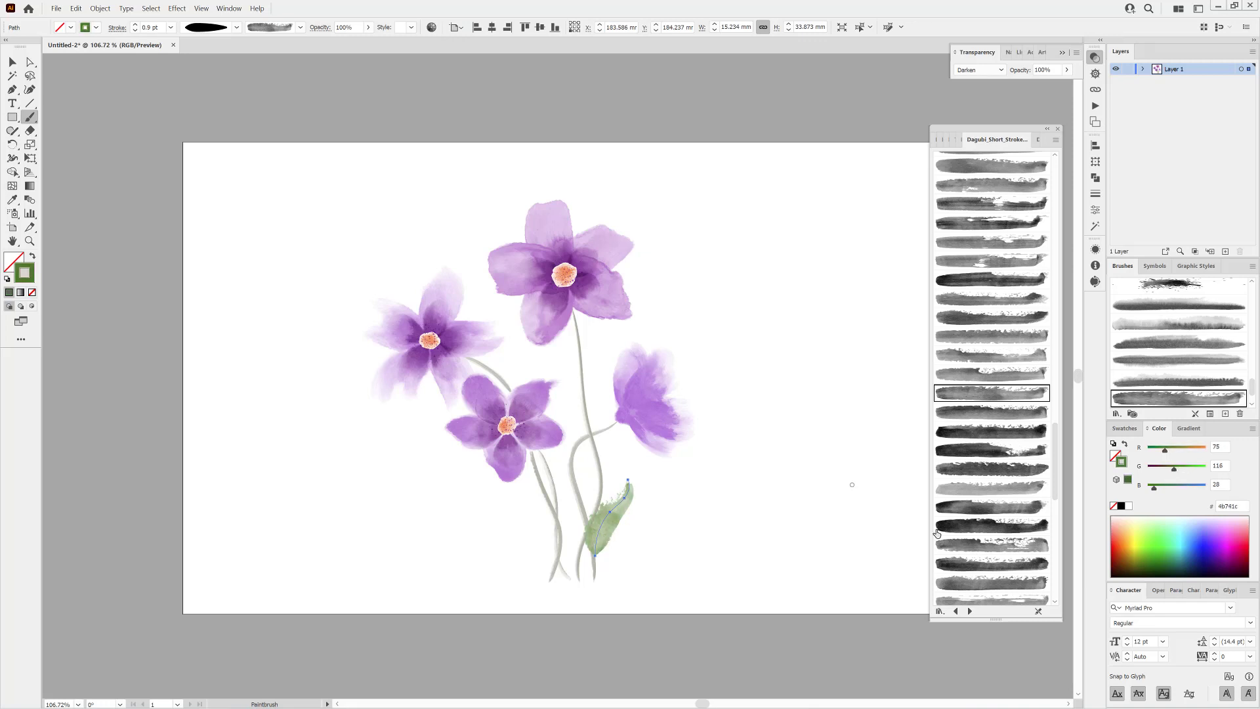
left_click(236, 27)
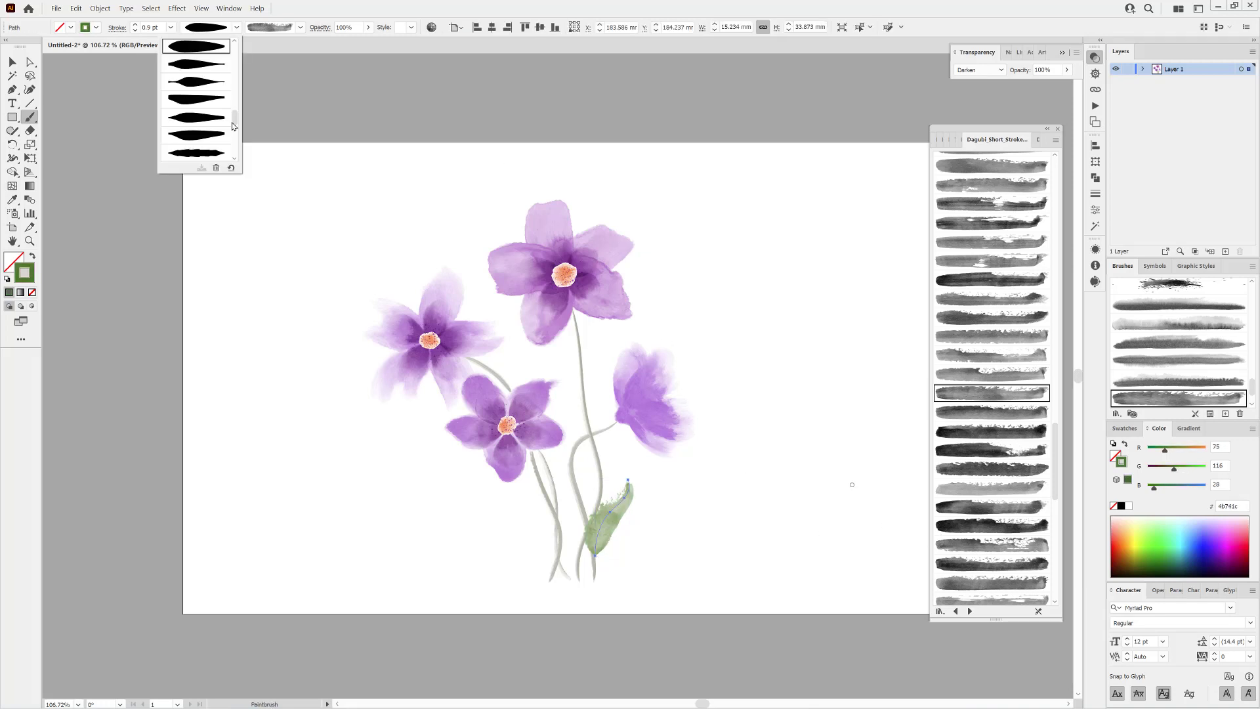
left_click(197, 66)
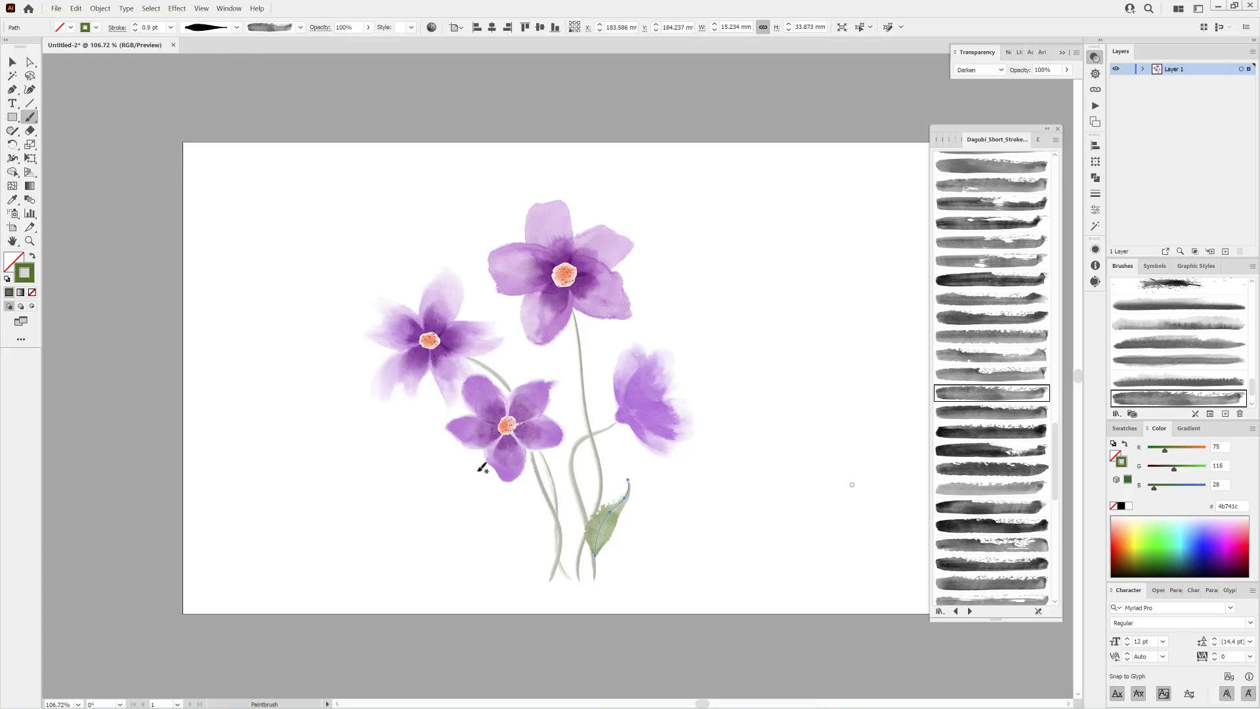
Step: Move the leaf about 49 mm to the right of the stems and paint a new leaf in its place beside the right stem
left_click_drag(602, 512, 711, 514)
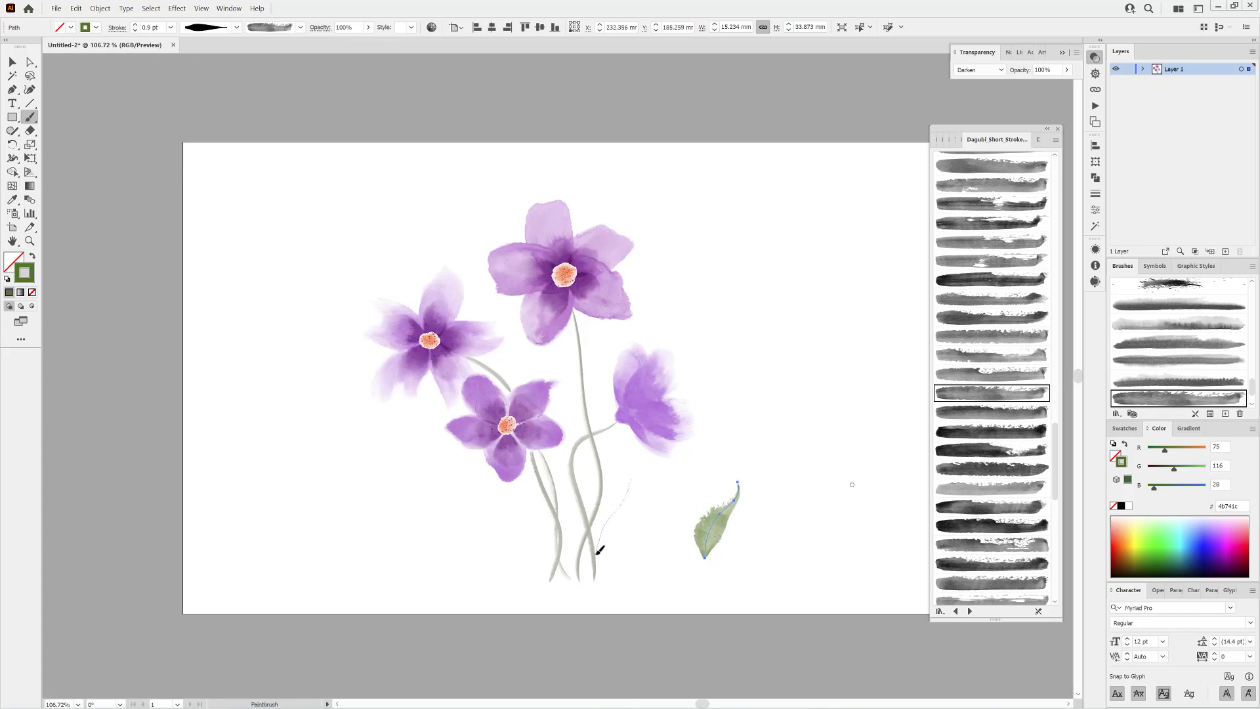
left_click_drag(598, 550, 595, 559)
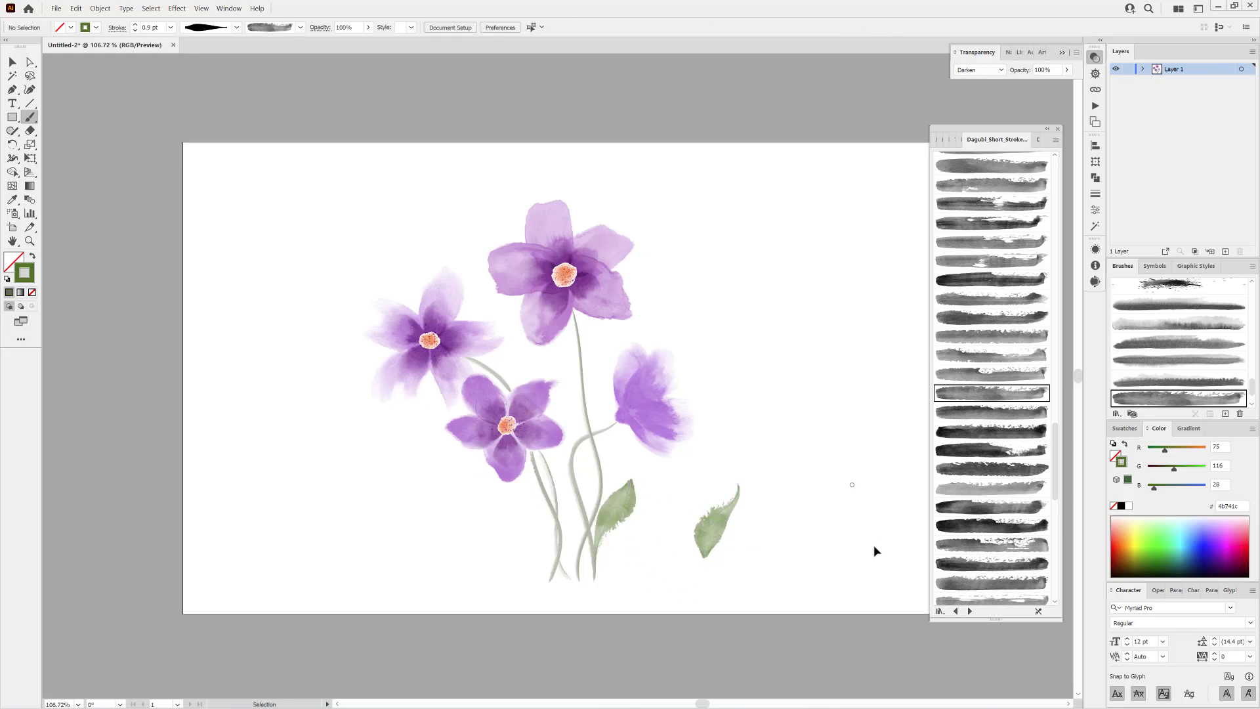
Step: Choose a darker textured brush from the short strokes library and try a leaf left of the lower stems, undoing the stroke
left_click(998, 413)
left_click_drag(523, 504, 544, 525)
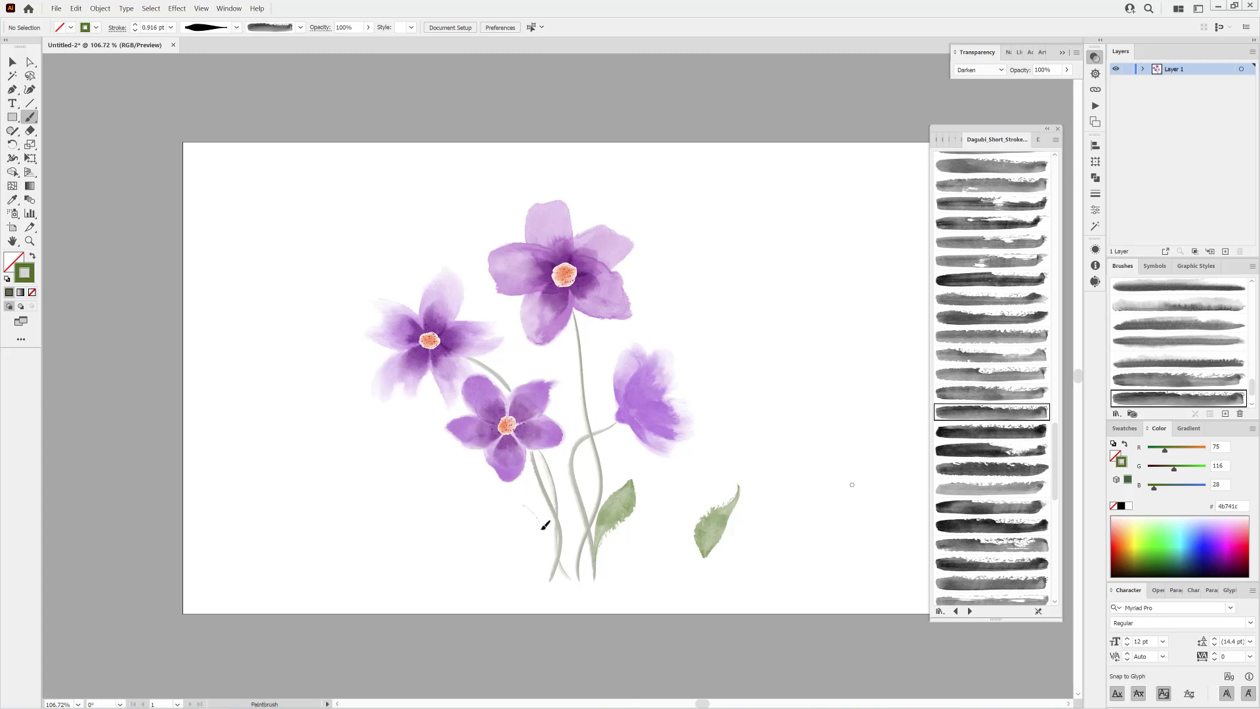
left_click_drag(552, 578, 553, 579)
left_click(76, 8)
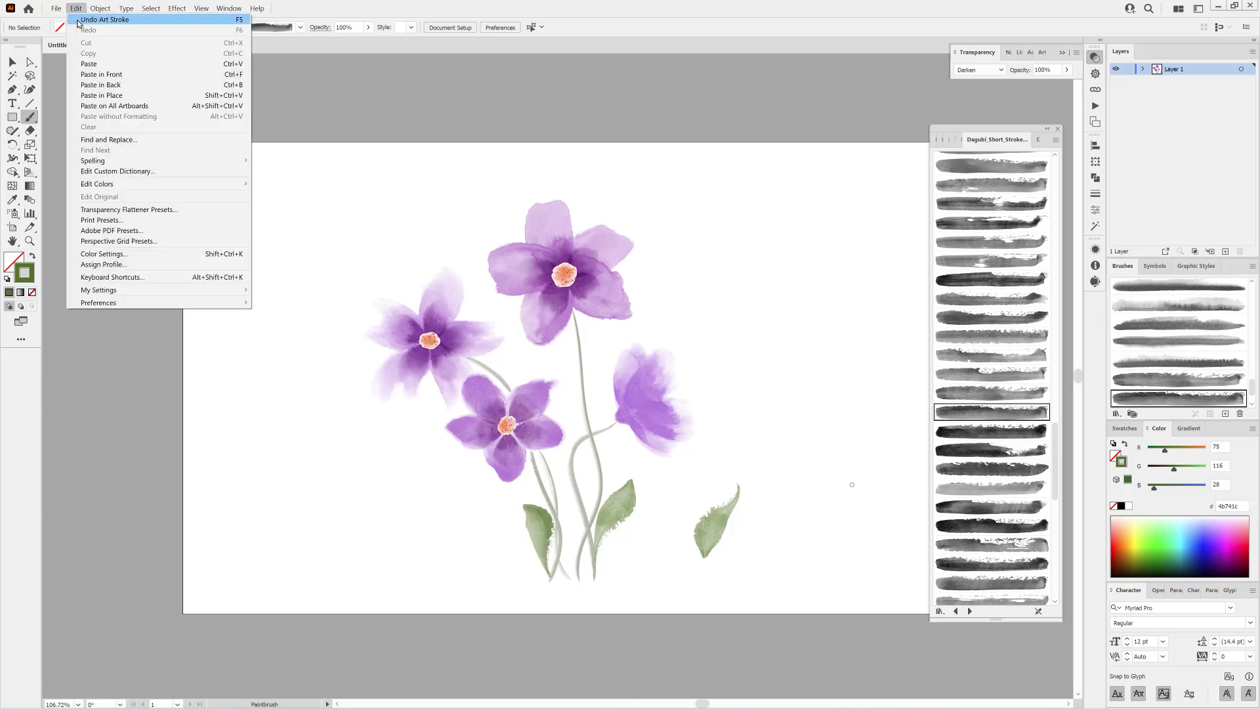
left_click(89, 21)
Step: Paint a leaf beside the tallest flower's stem, and a second with a patchier short stroke brush left of the lower stems
left_click_drag(588, 396, 589, 397)
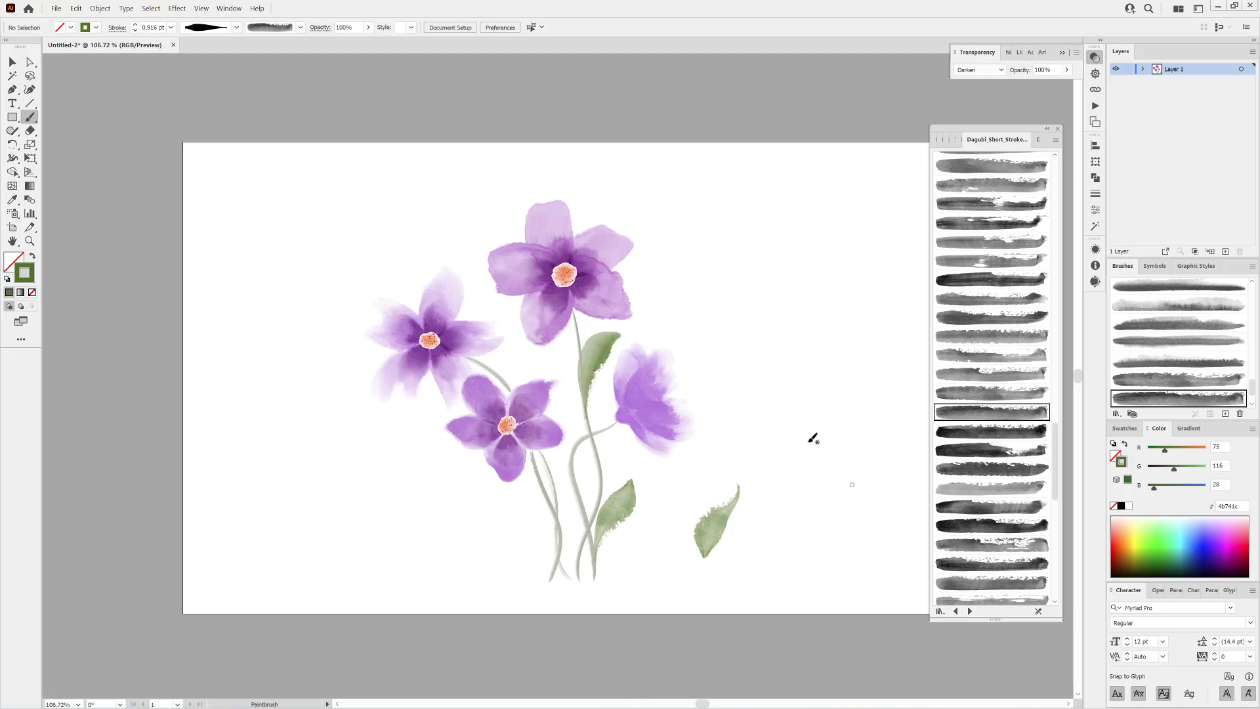
left_click(995, 262)
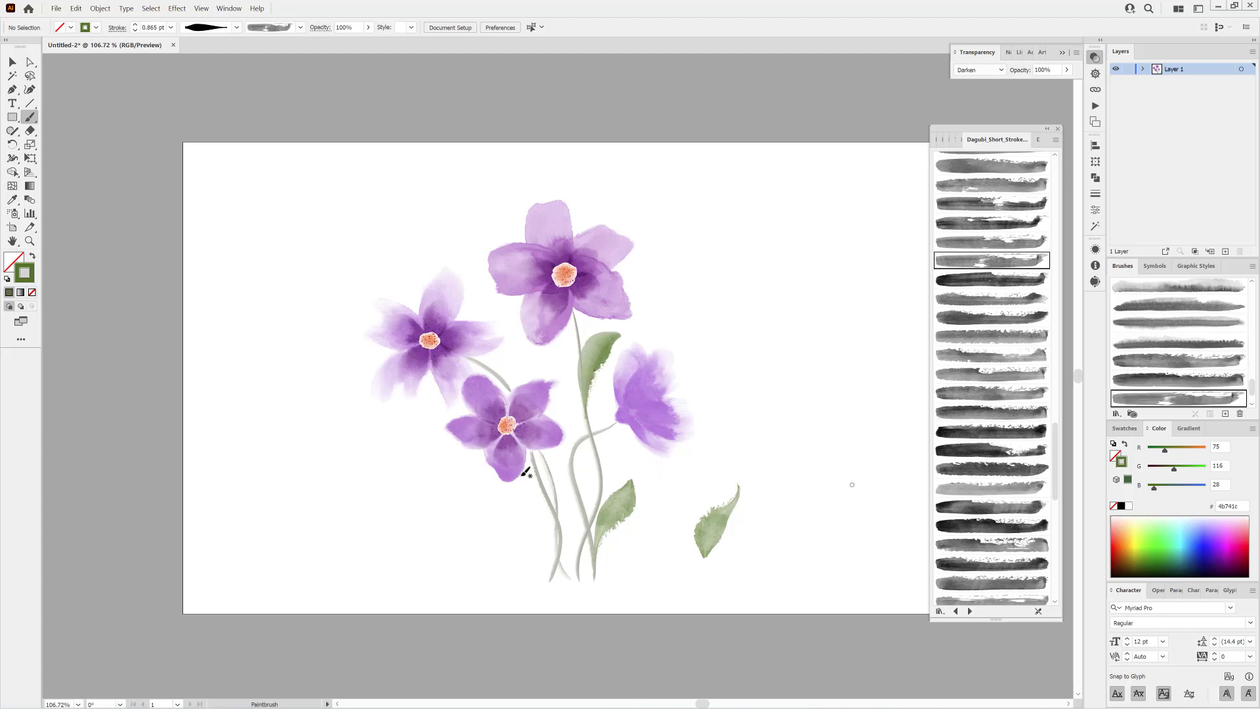
left_click_drag(561, 549, 563, 551)
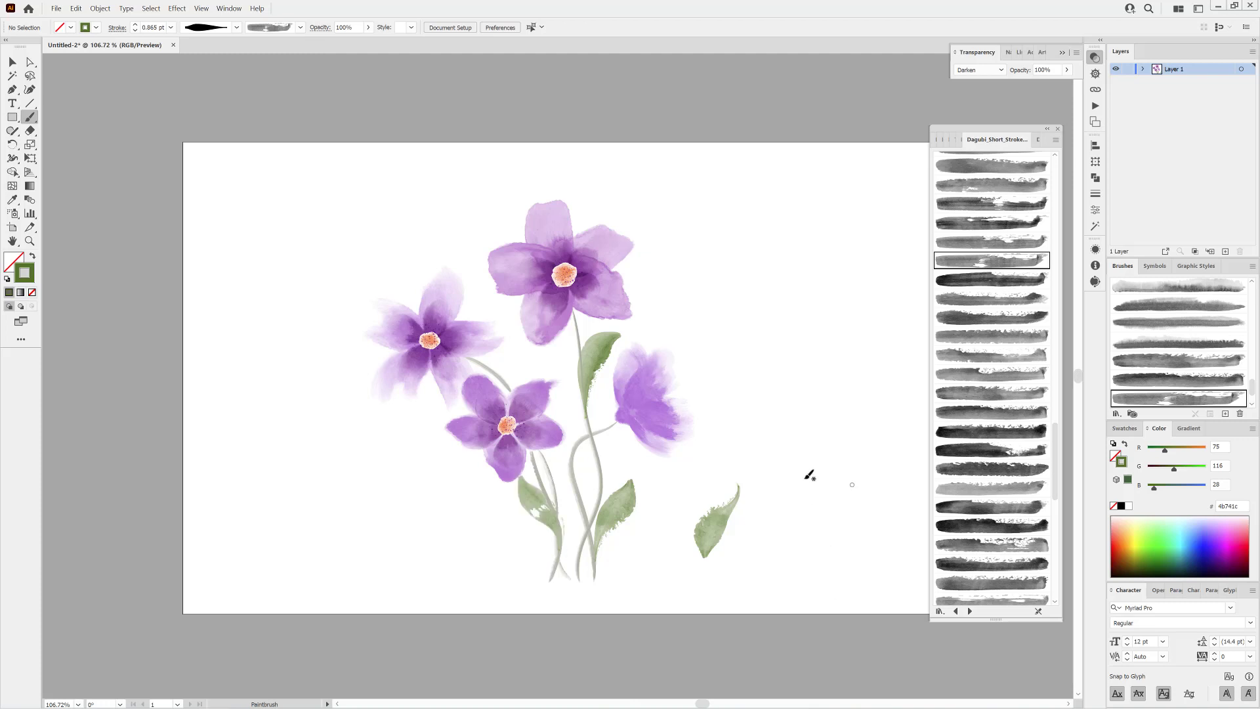
Step: Pick up the grey-green 0.2 pt stroke style of the left stem for painting
left_click(540, 466, "ctrl")
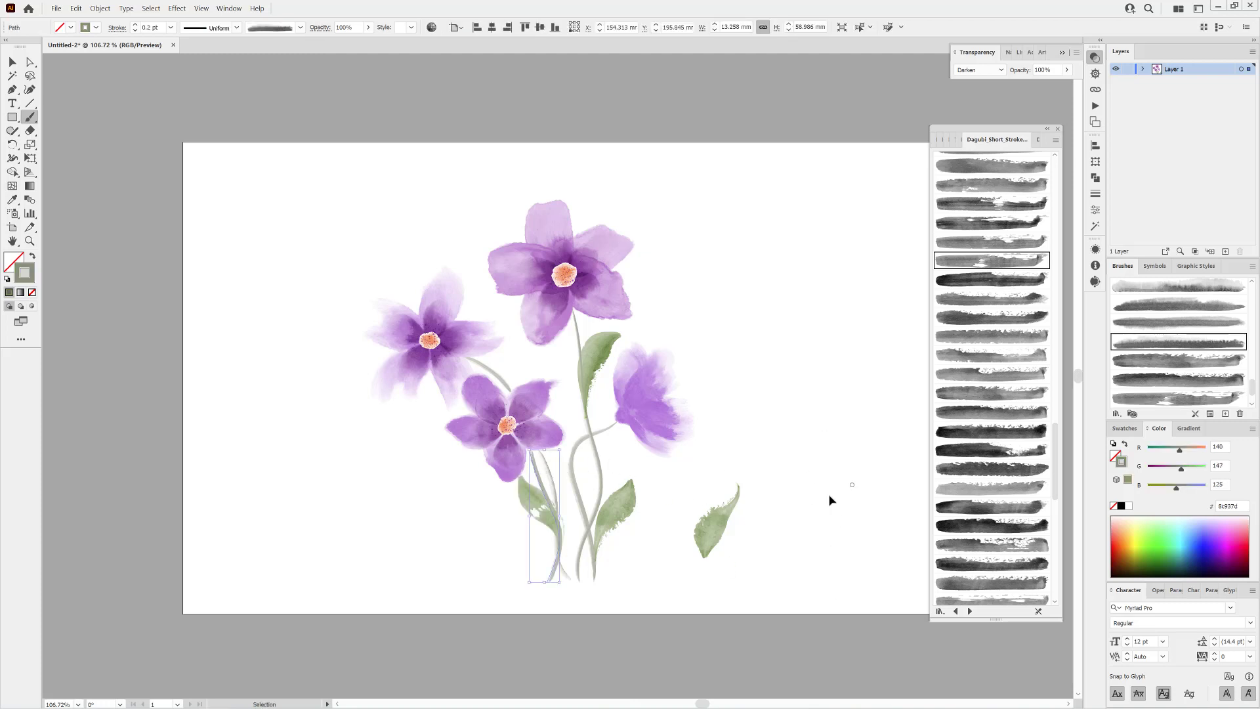
left_click(830, 497, "ctrl")
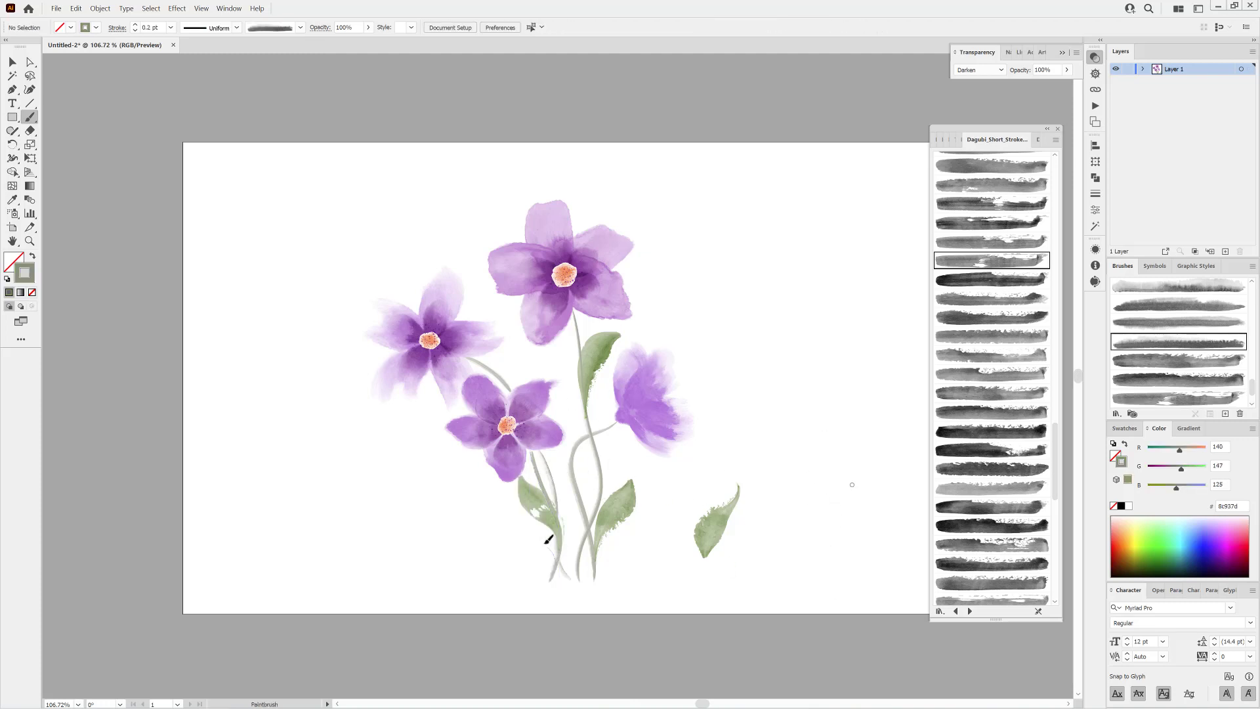
left_click_drag(453, 484, 447, 473)
left_click(496, 520, "ctrl")
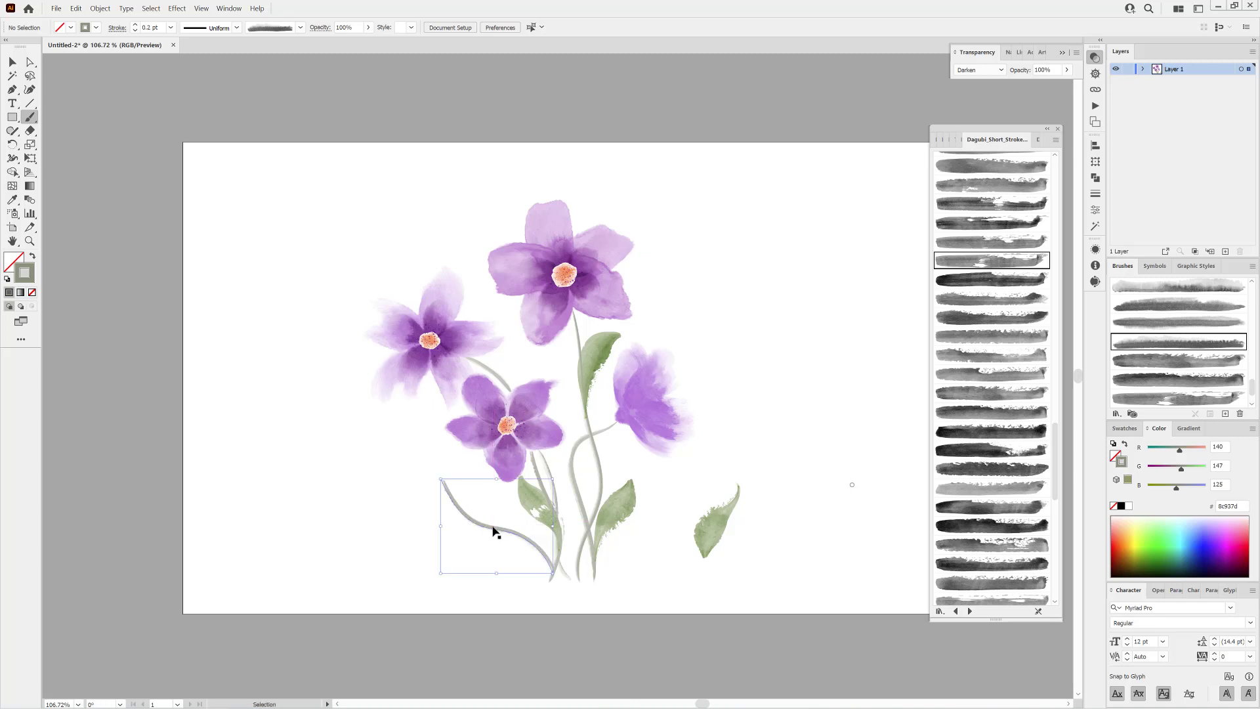
key("Delete")
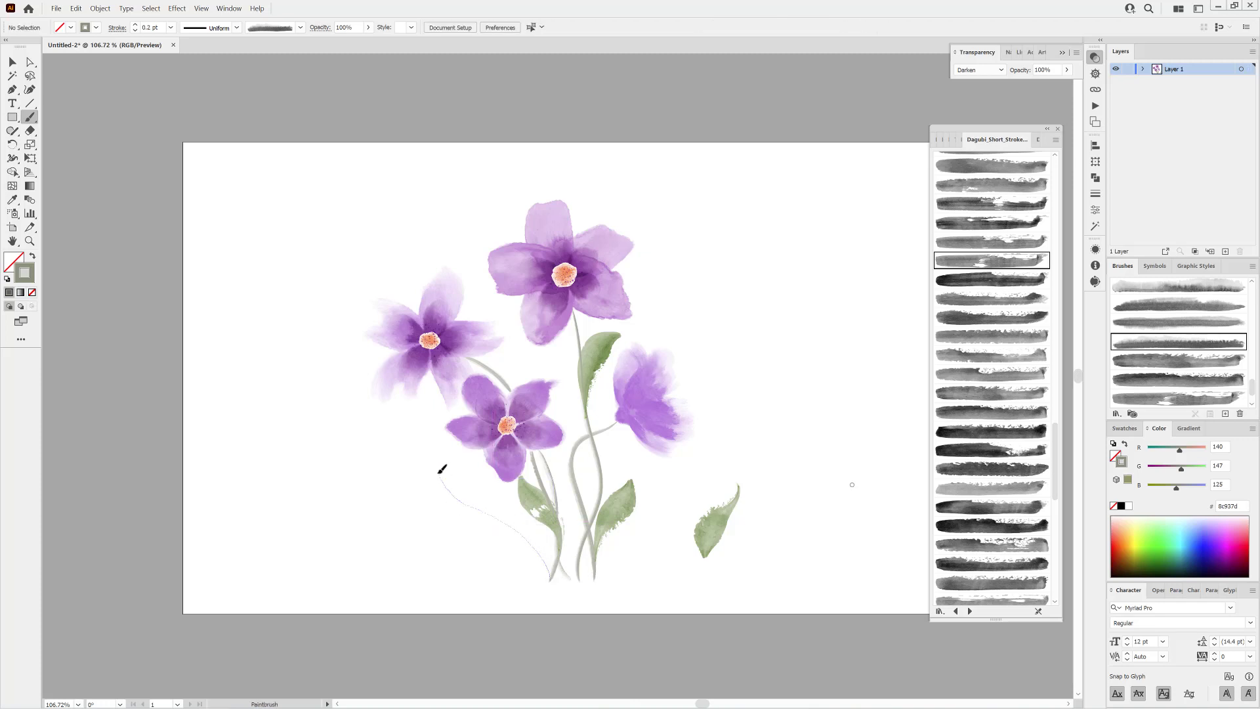
Step: Paint a stem curving out to the left, and one curving out to the right in the neighbouring stem's 0.25 pt style
left_click_drag(442, 469, 442, 469)
left_click(555, 481, "ctrl")
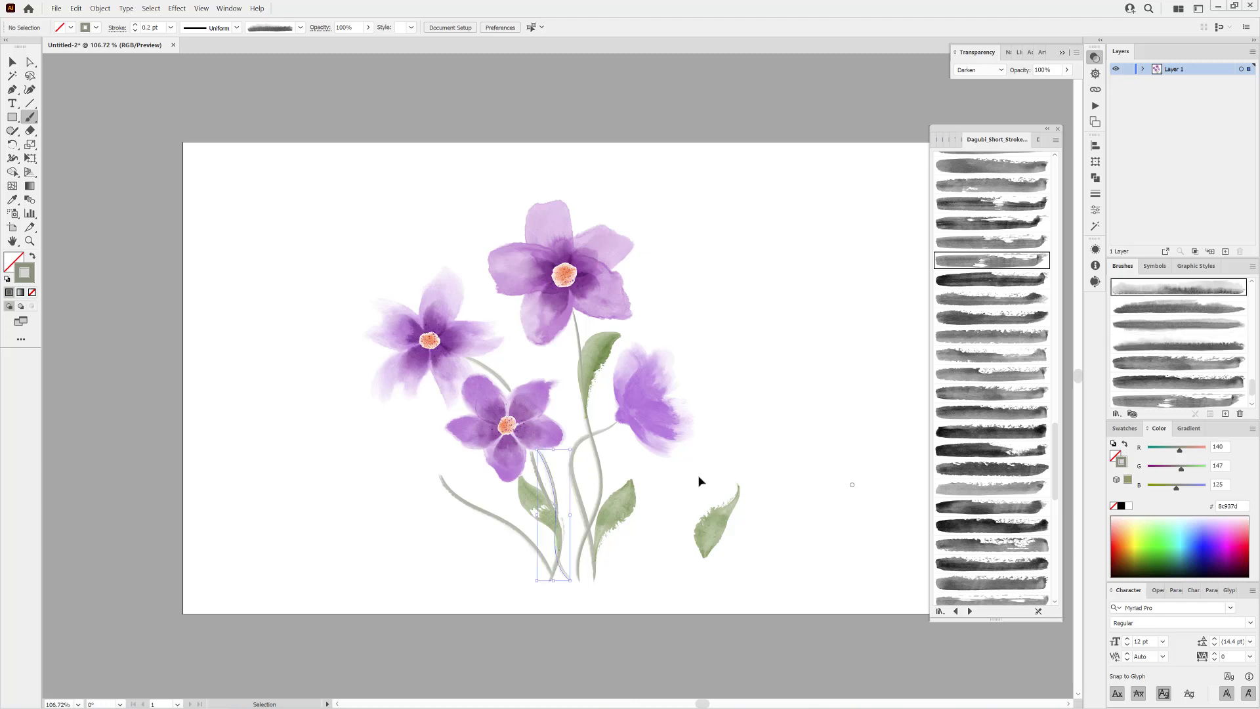
left_click(699, 483, "ctrl")
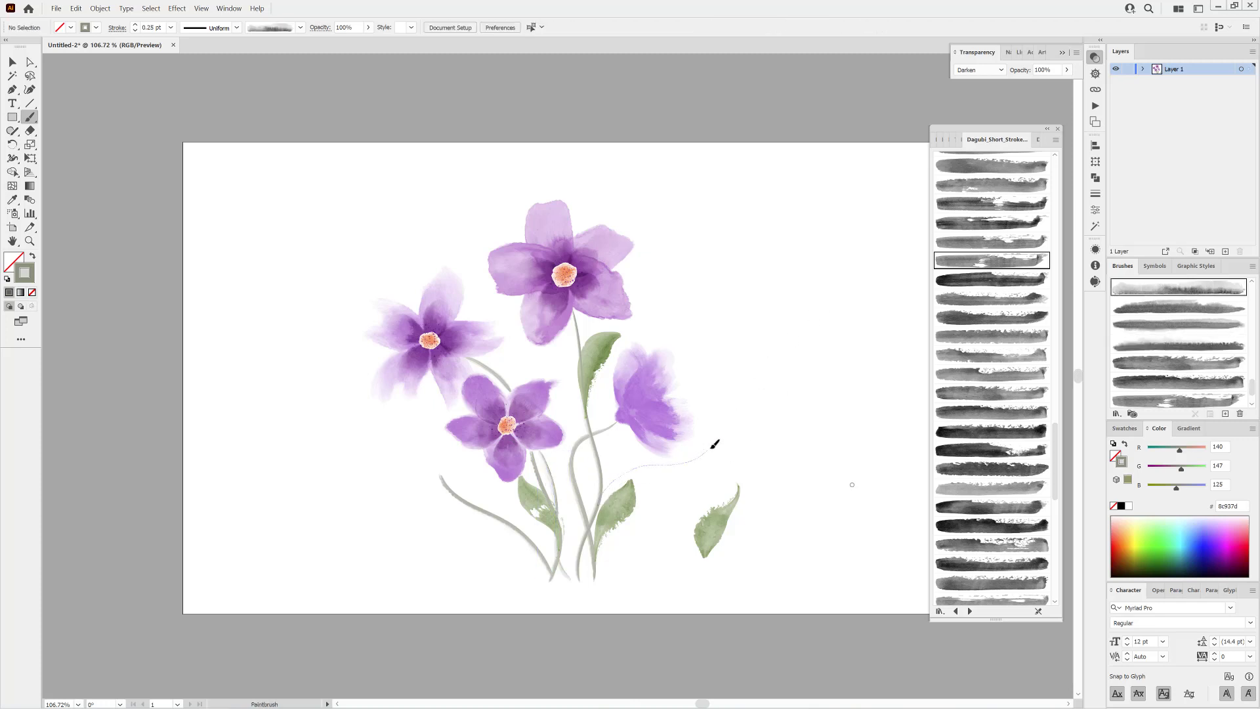
left_click_drag(715, 445, 716, 445)
Step: Pick up the spare leaf's green style, delete that leaf and paint a rough-edged leaf at the tip of the new right stem
left_click(721, 534, "ctrl")
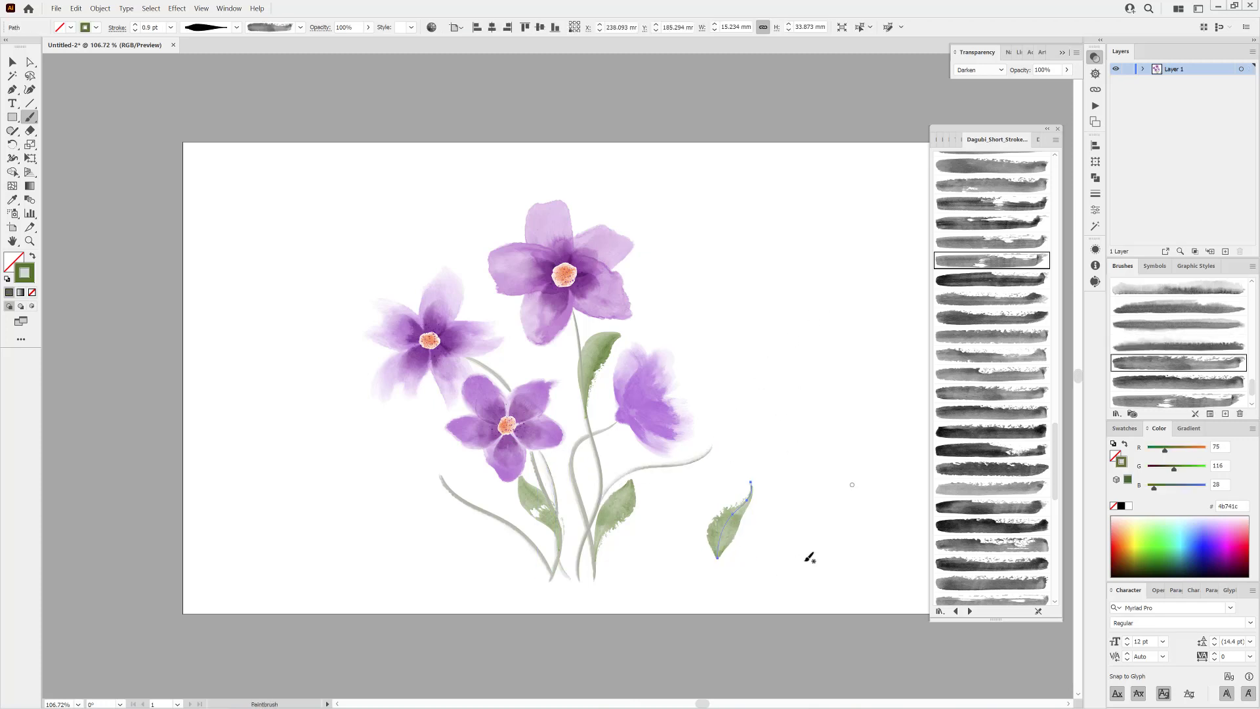
key("Delete")
left_click(991, 544)
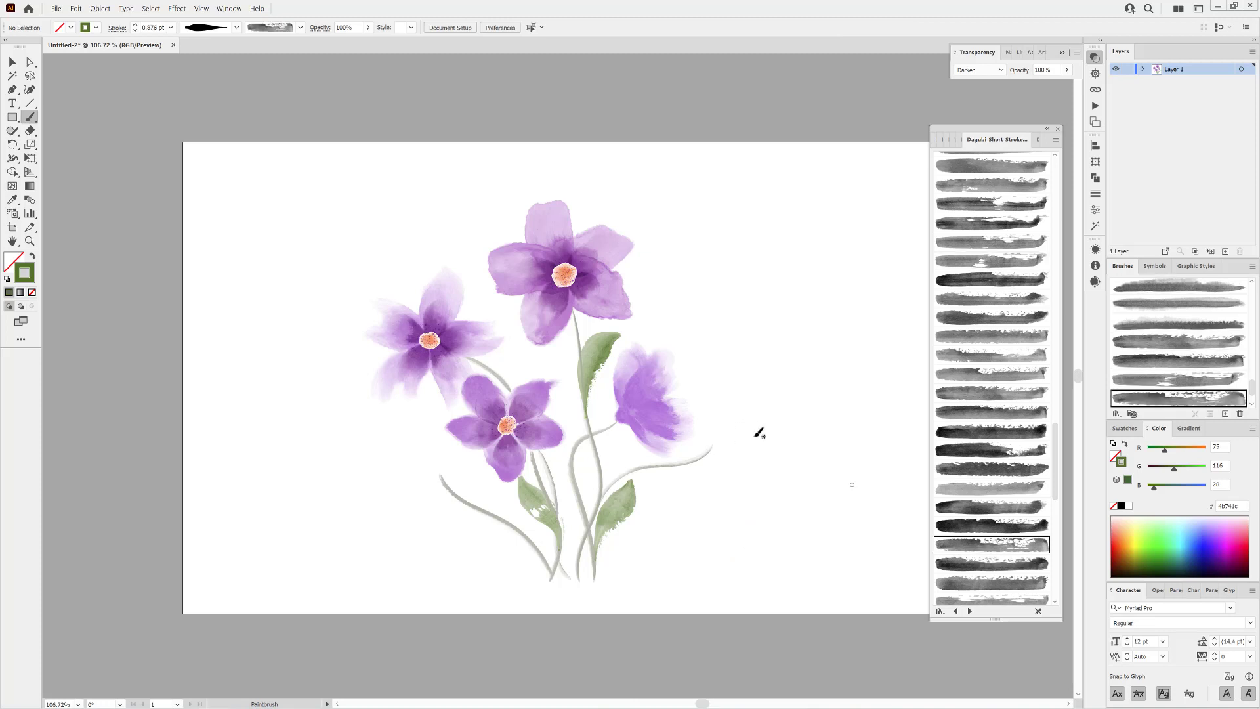
mouse_move(760, 432)
left_mouse_down()
mouse_move(733, 431)
mouse_move(690, 463)
left_mouse_up()
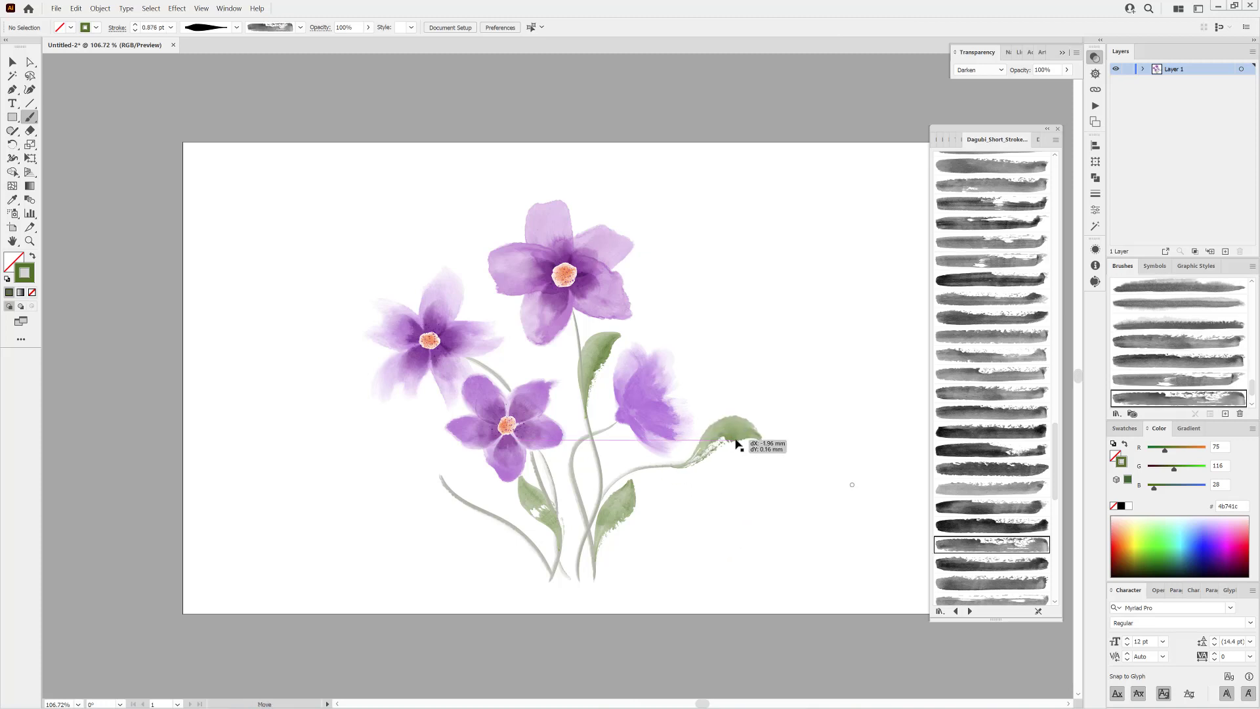
Step: Switch to another leaf-shaped width profile and paint a leaf at the tip of the left stem with a smoother mid-grey brush
left_click(237, 27)
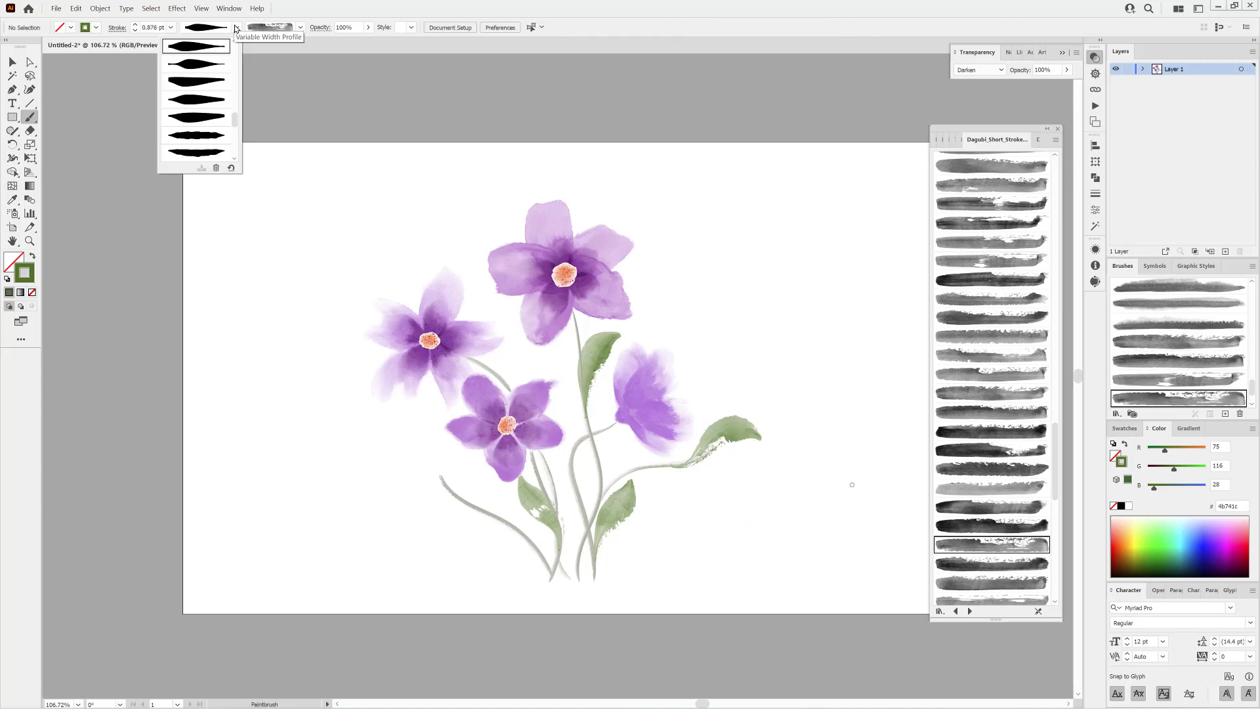
left_click(218, 64)
scroll(1003, 457, "up", 5)
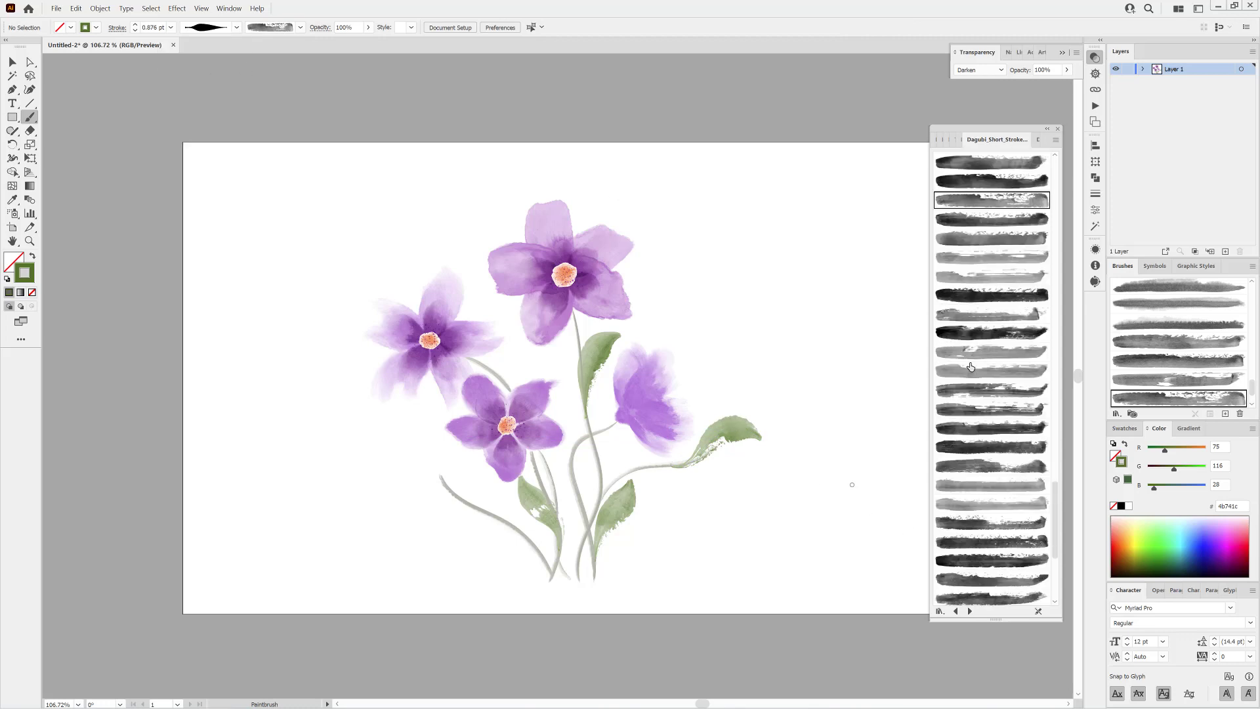
left_click(1003, 237)
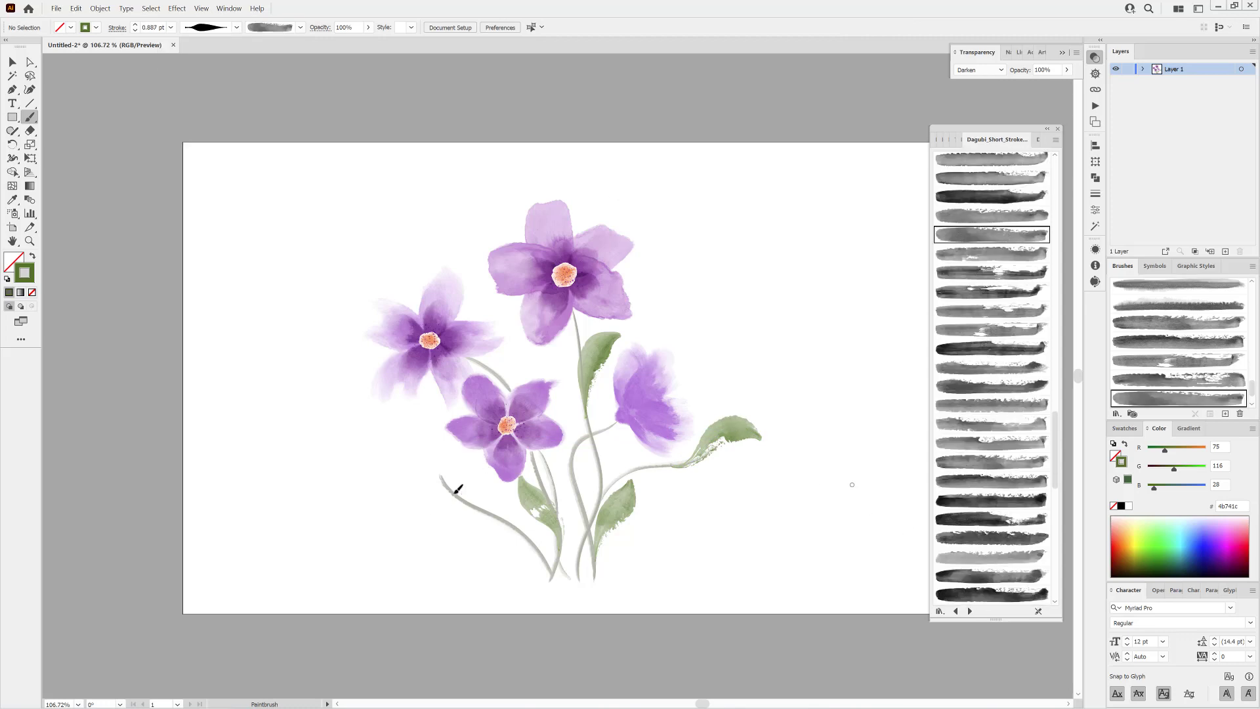
left_click_drag(402, 439, 375, 441)
Step: Paint two more leaves on the left stem, one below and one above it, each with a different short stroke brush
left_click(985, 256)
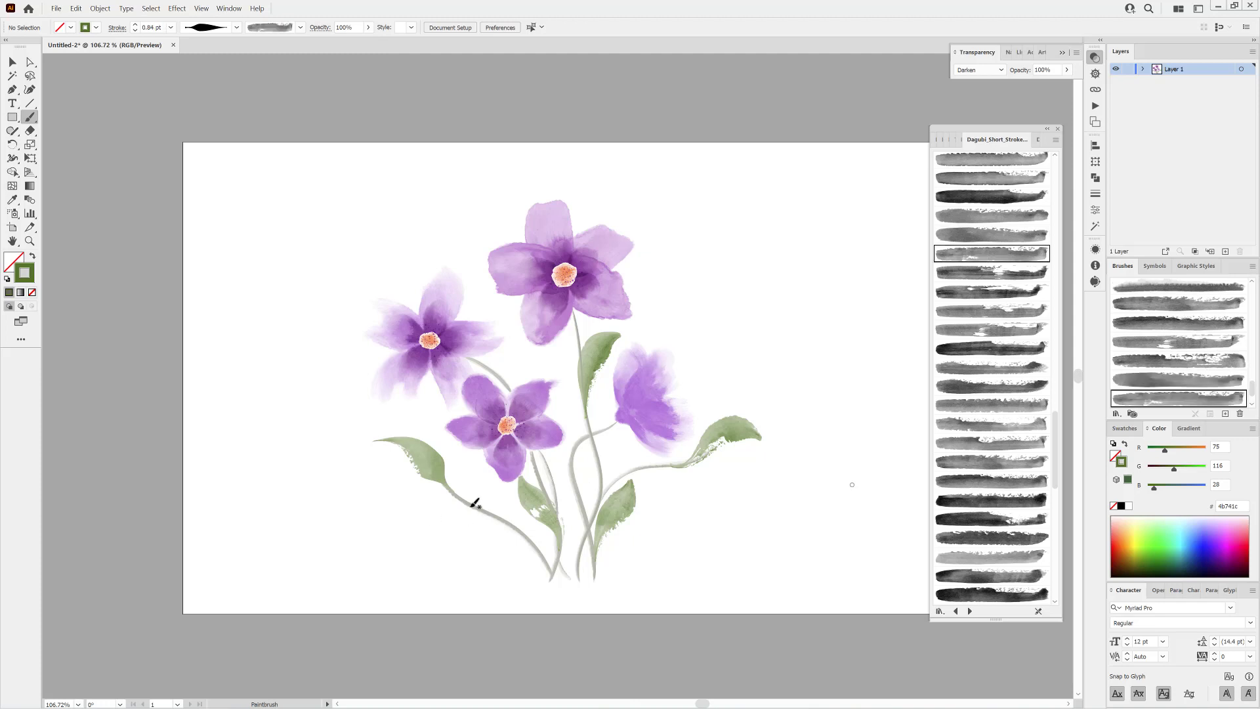
left_click_drag(402, 511, 402, 510)
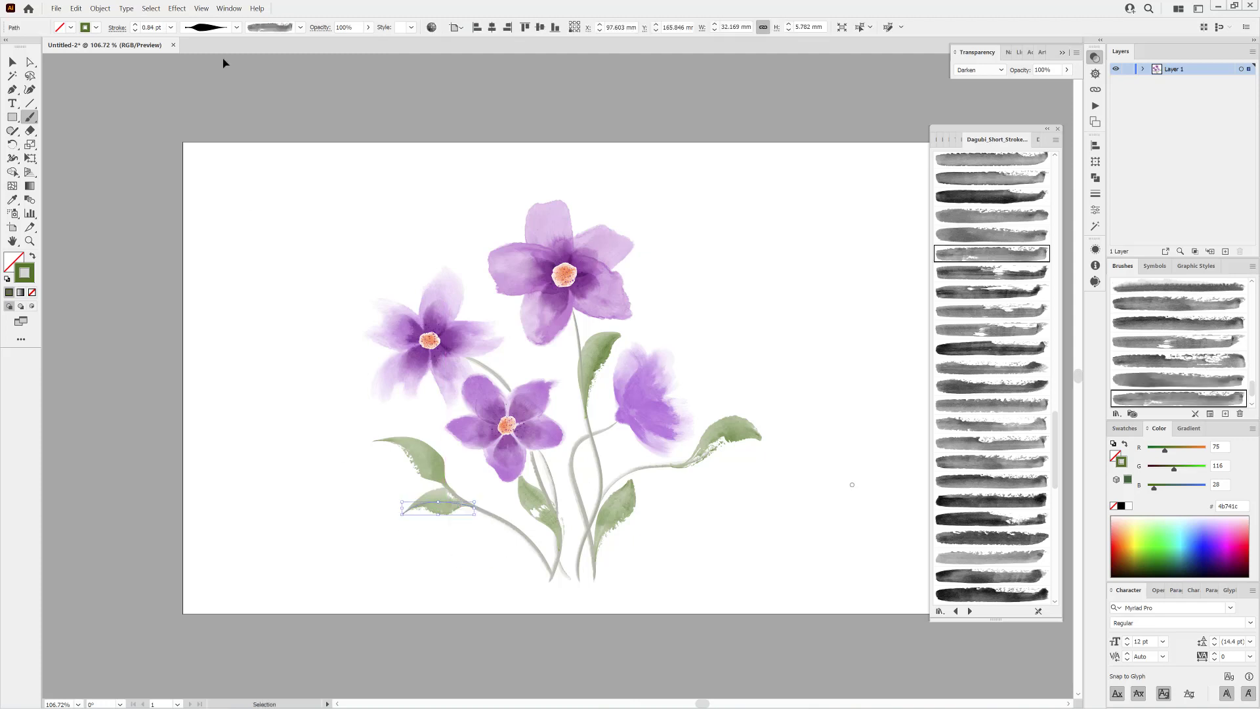
left_click(290, 308, "ctrl")
left_click(996, 273)
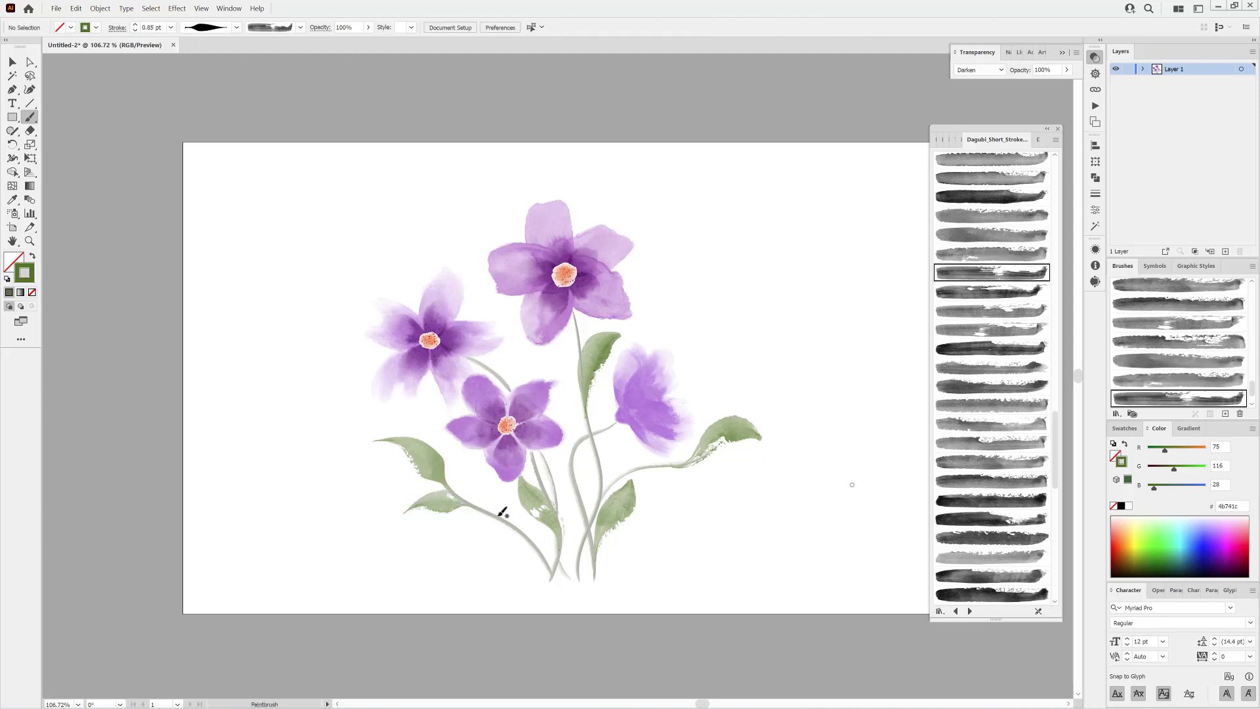
left_click_drag(473, 485, 467, 467)
Step: Choose a lighter short stroke brush and paint two leaves along the underside of the left stem's lower half, redoing the first one
left_click(1009, 311)
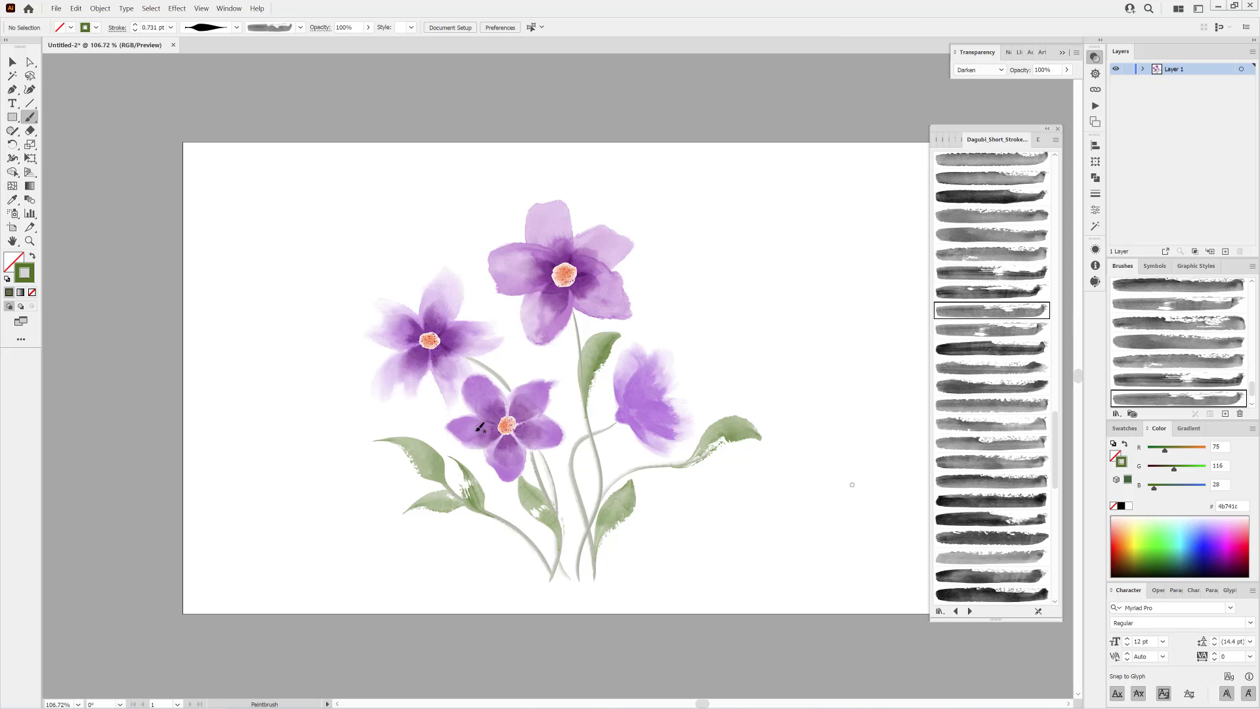
left_click_drag(534, 546, 536, 549)
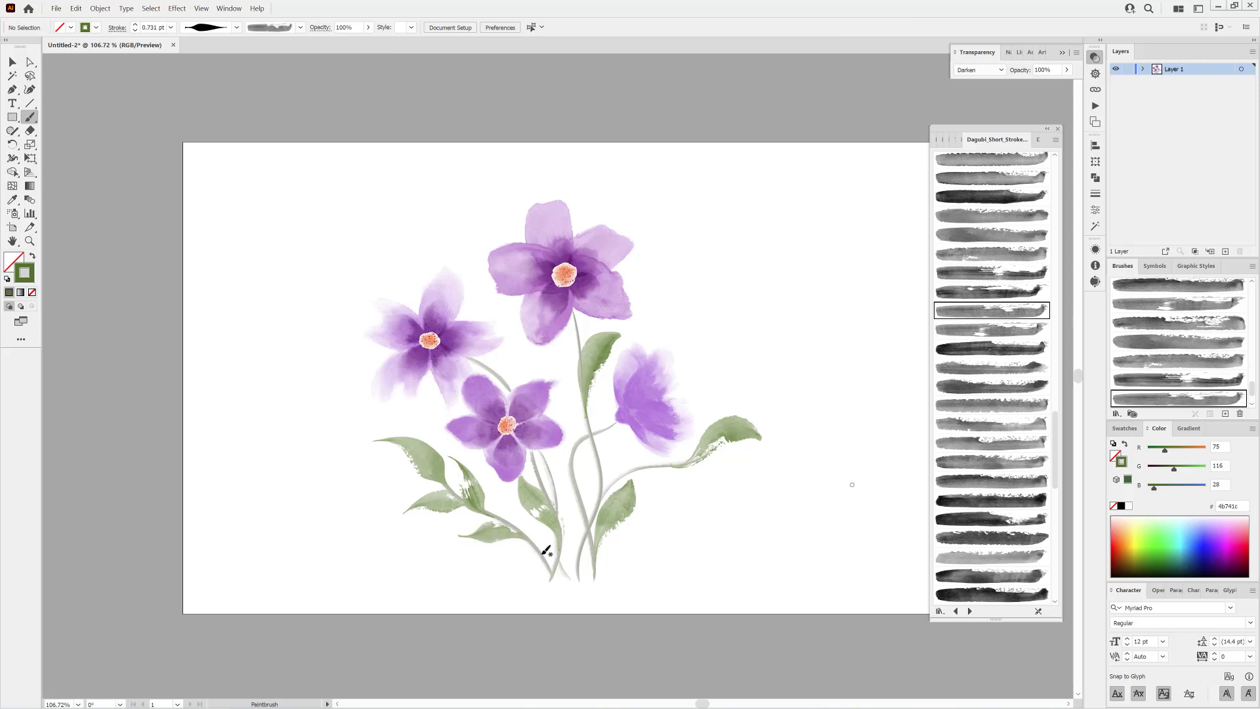
key("ctrl+z")
left_click_drag(444, 541, 436, 544)
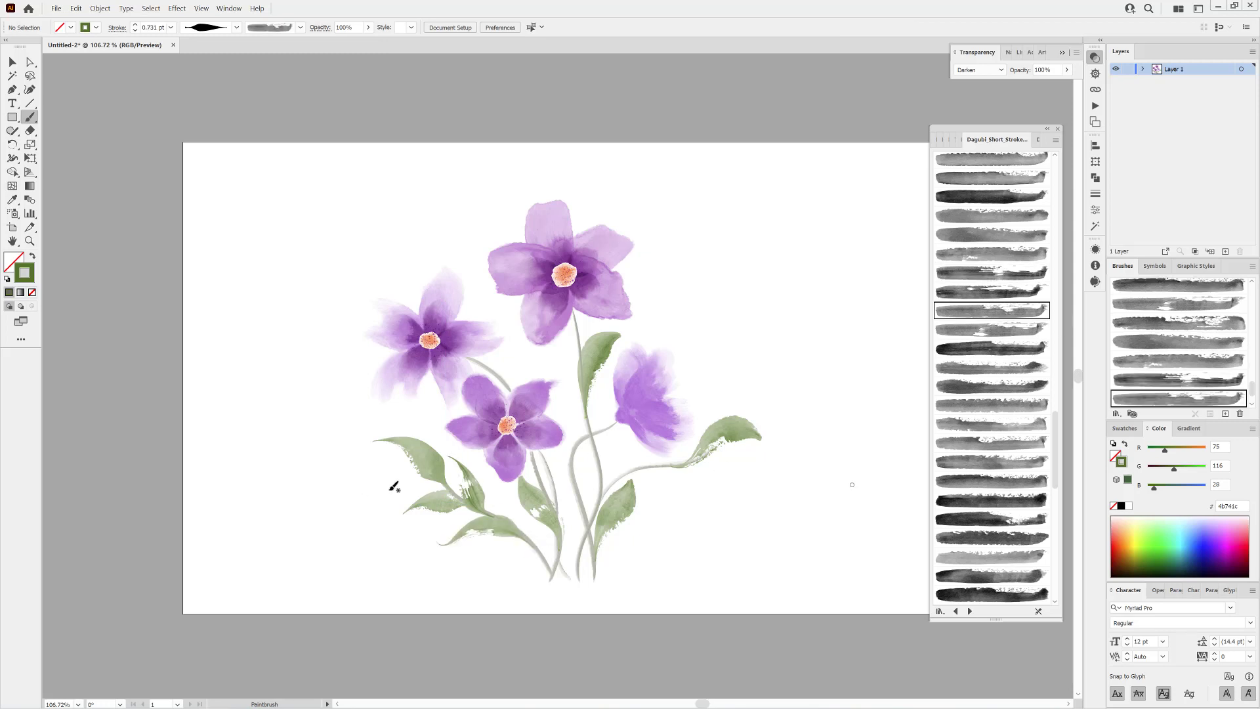
mouse_move(518, 556)
left_mouse_down()
mouse_move(496, 593)
mouse_move(533, 576)
left_mouse_up()
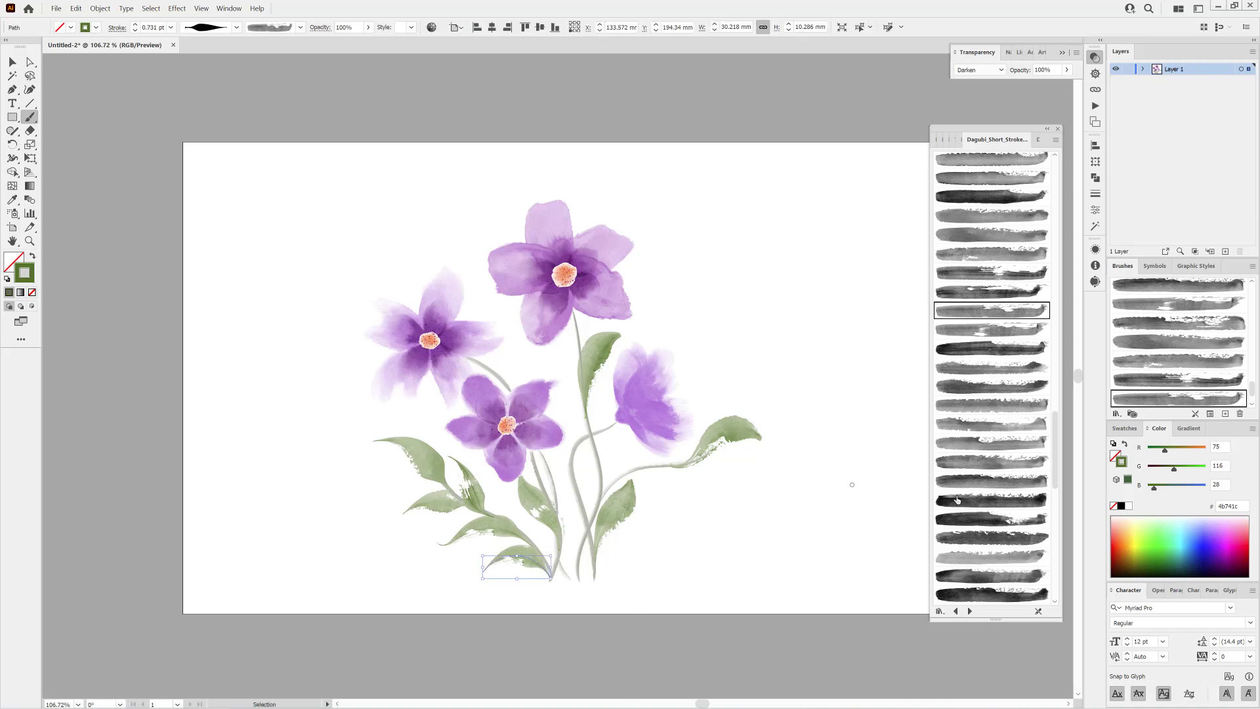
Step: Give the lowest left leaf a softer short stroke brush and a pale green stroke colour, R 144, G 169, B 115
left_click(990, 414)
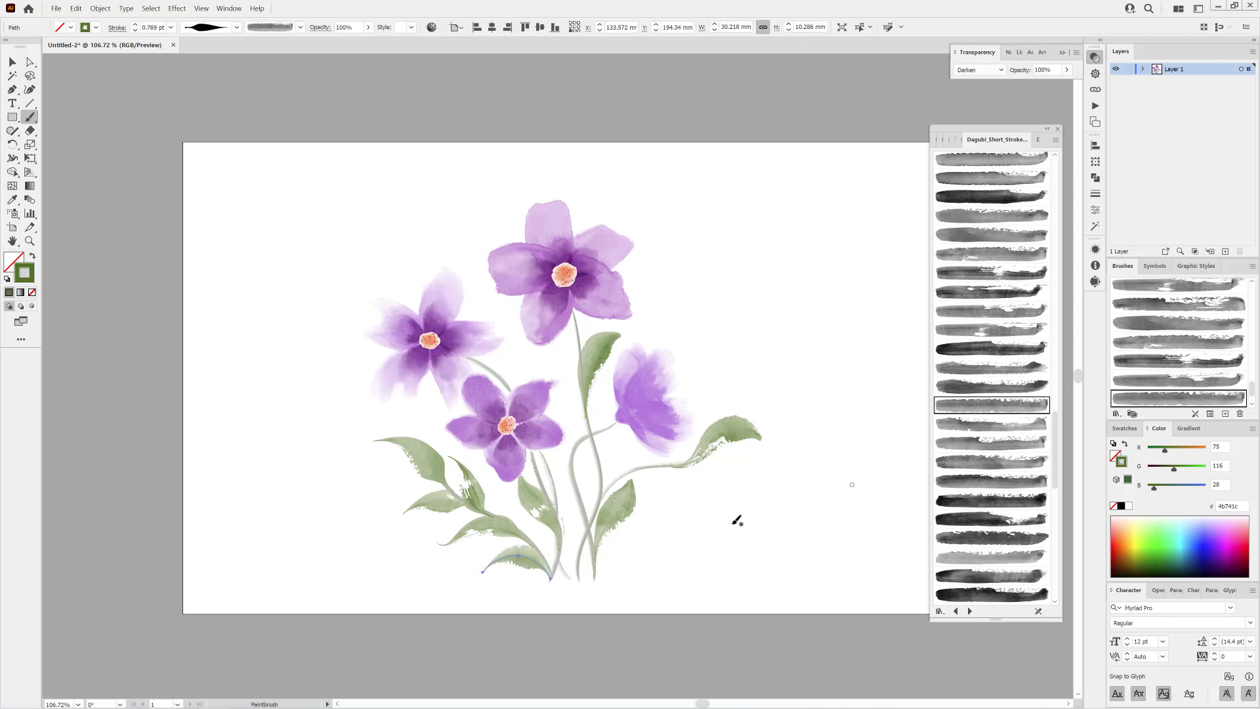
left_click(1143, 517)
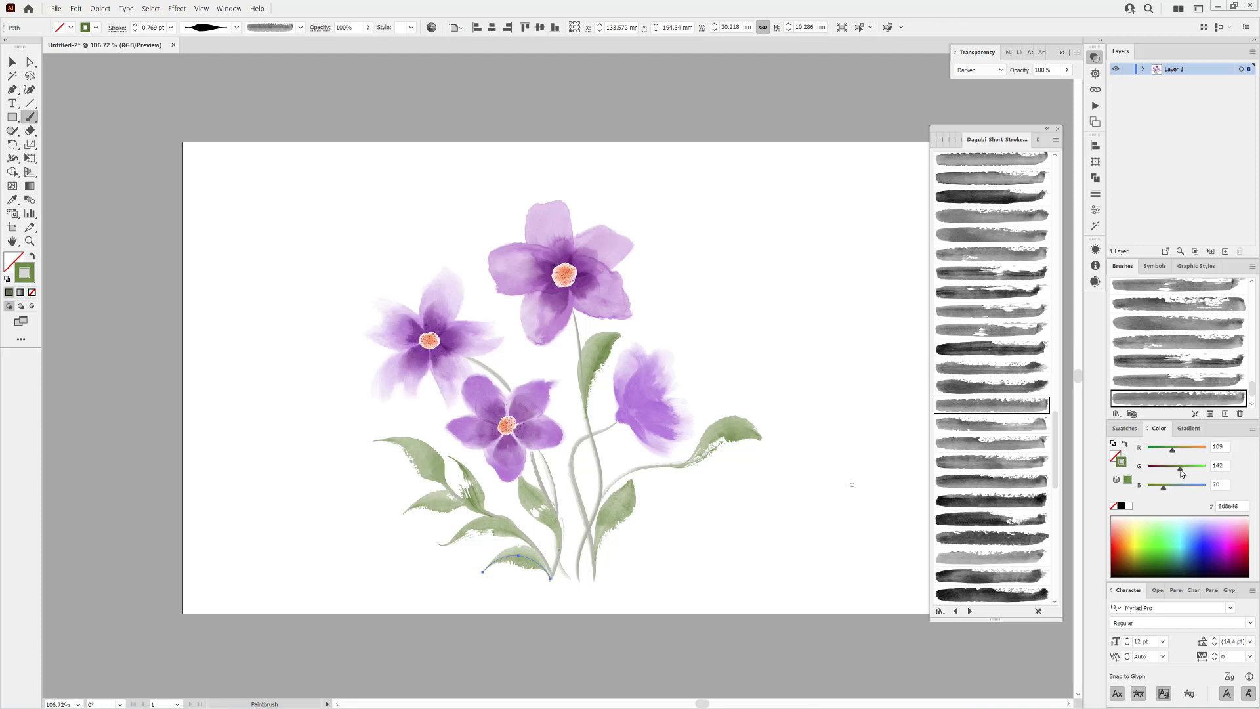
left_click(832, 502, "ctrl")
Step: Paint two pale green leaves among the central stems with light short stroke brushes, one below the lower flower and one below the bud
left_click(987, 426)
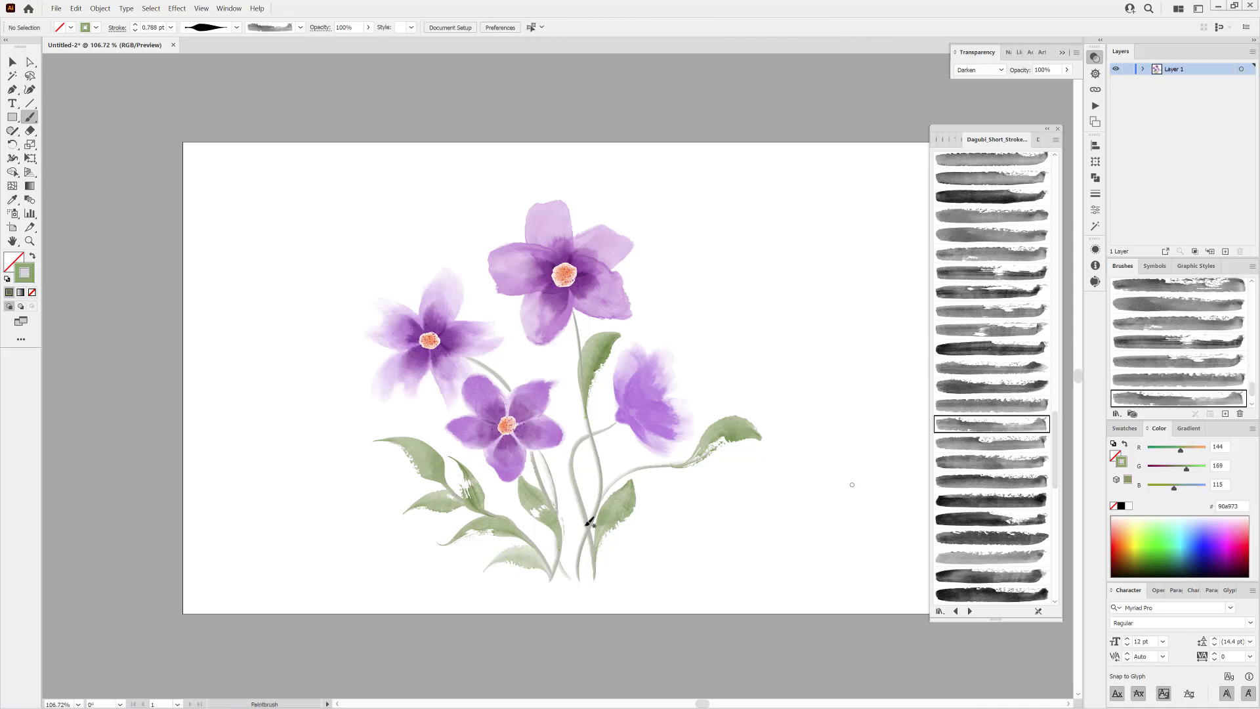
left_click(943, 443)
left_click_drag(605, 489, 636, 423)
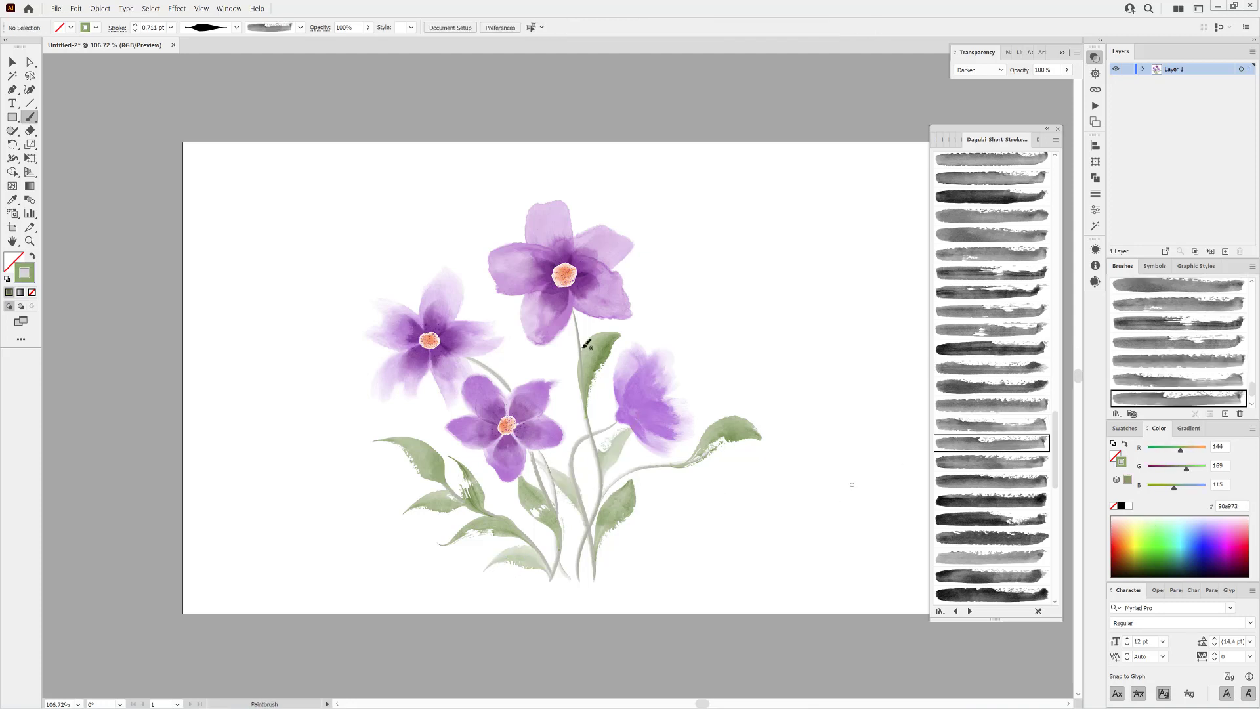
Step: Choose tapered brushes from the short strokes library and paint two slender pale leaves between the upper flowers' stems
scroll(939, 446, "down", 6)
mouse_move(1058, 256)
left_mouse_down()
mouse_move(1058, 244)
mouse_move(1051, 478)
left_mouse_up()
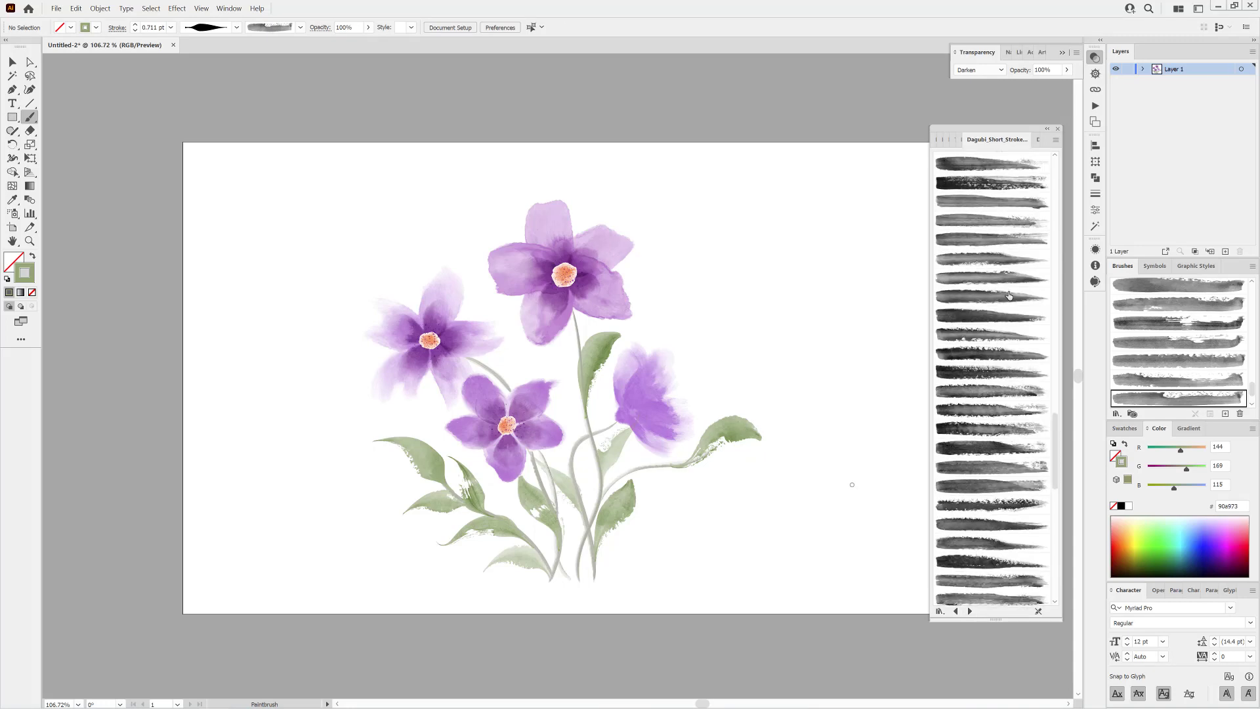
left_click(1004, 281)
left_click_drag(552, 368, 511, 314)
left_click(988, 523)
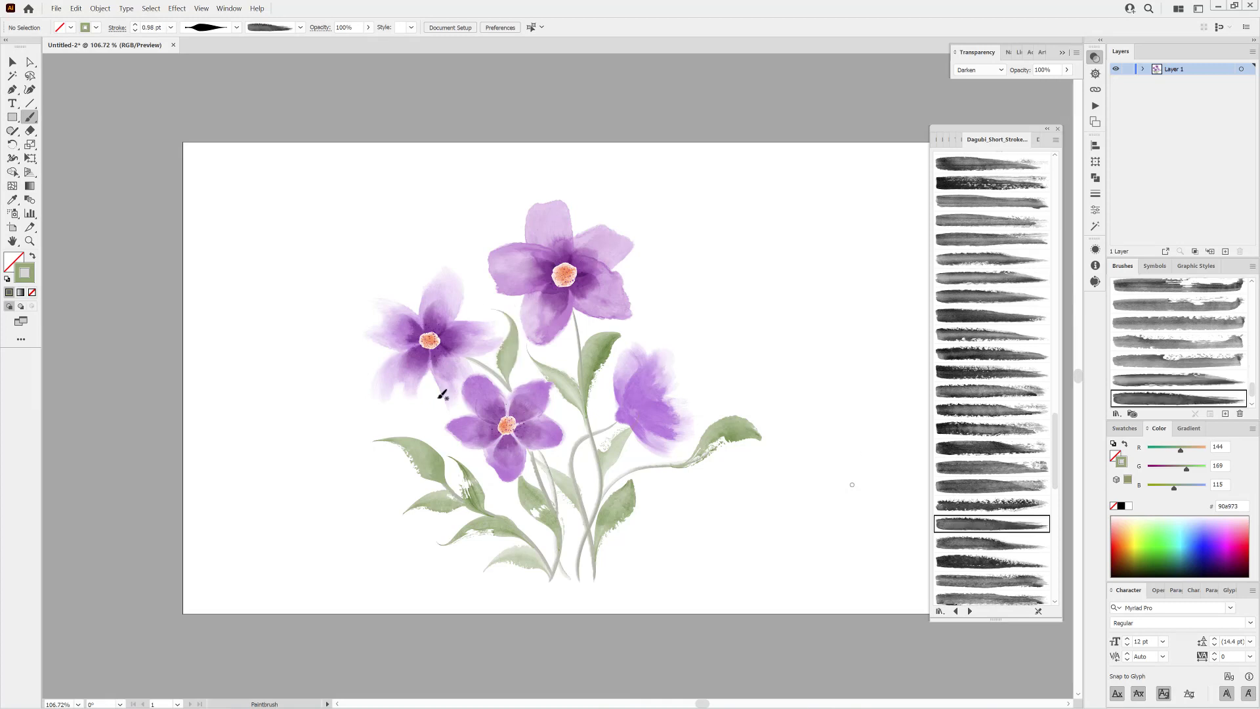
Step: Select the stems together and set their stroke colour to a fresher green, R 117, G 147, B 75
left_click(645, 468, "ctrl")
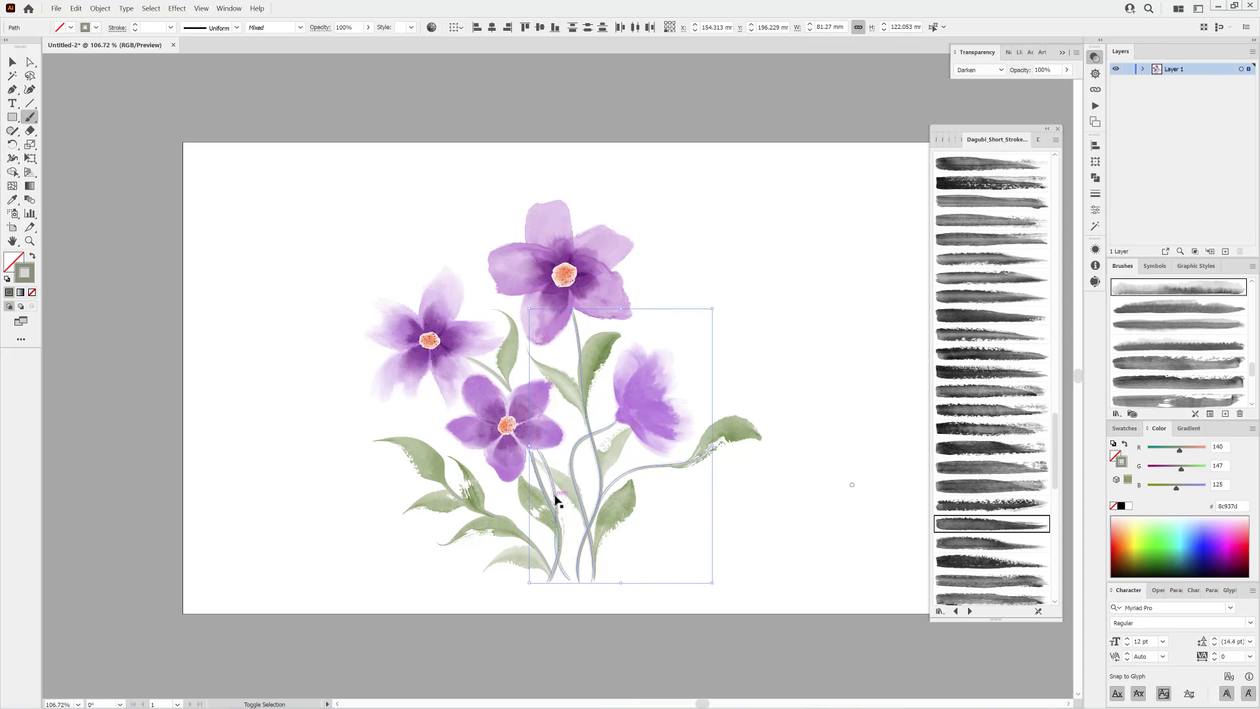
left_click(546, 558, "ctrl+shift")
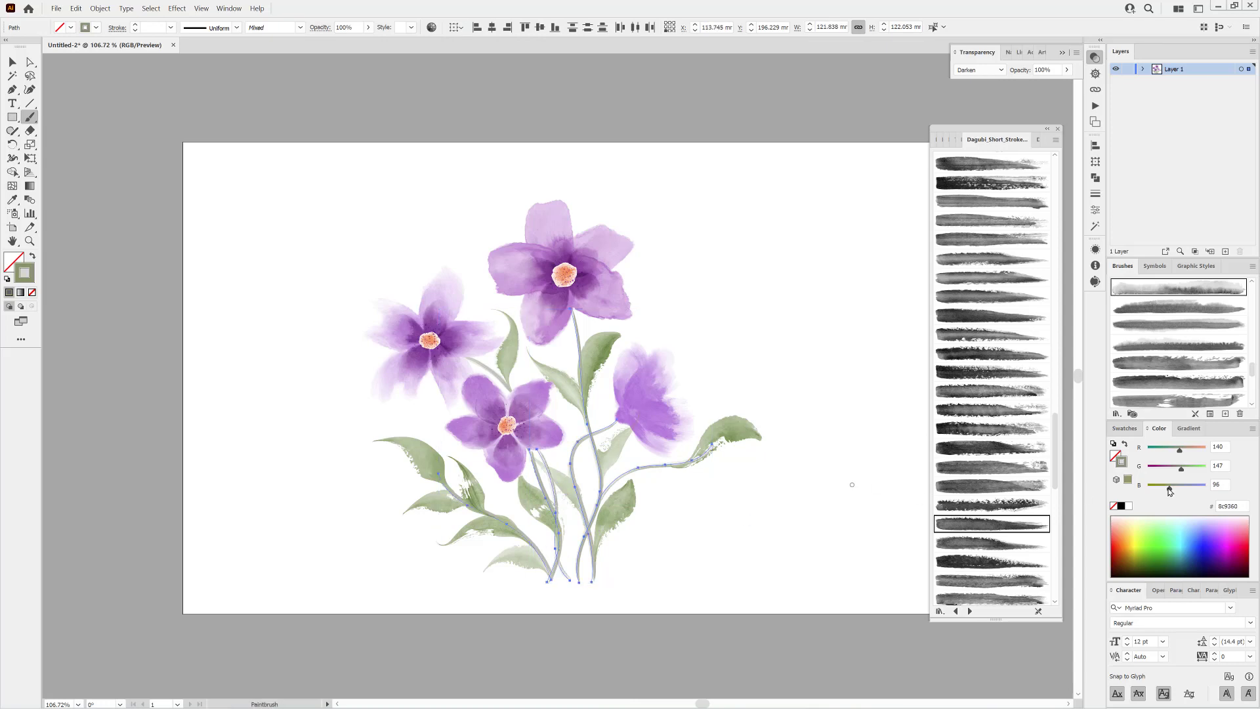
mouse_move(643, 555)
left_mouse_down()
mouse_move(696, 570)
mouse_move(704, 465)
left_mouse_up()
left_click(750, 564, "ctrl")
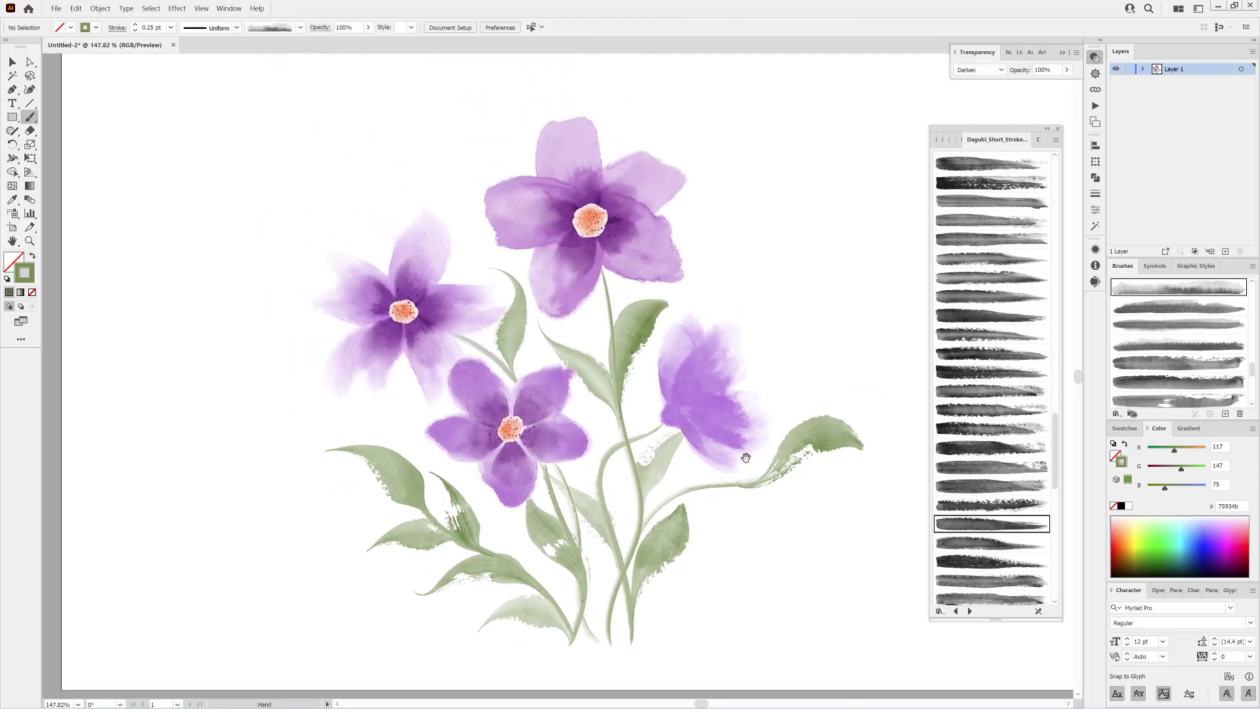
Step: Switch to the Dagubi stamps brush library and set the blending mode to Multiply for the next strokes
left_click(956, 139)
left_click(948, 139)
left_click(937, 139)
left_click(1037, 141)
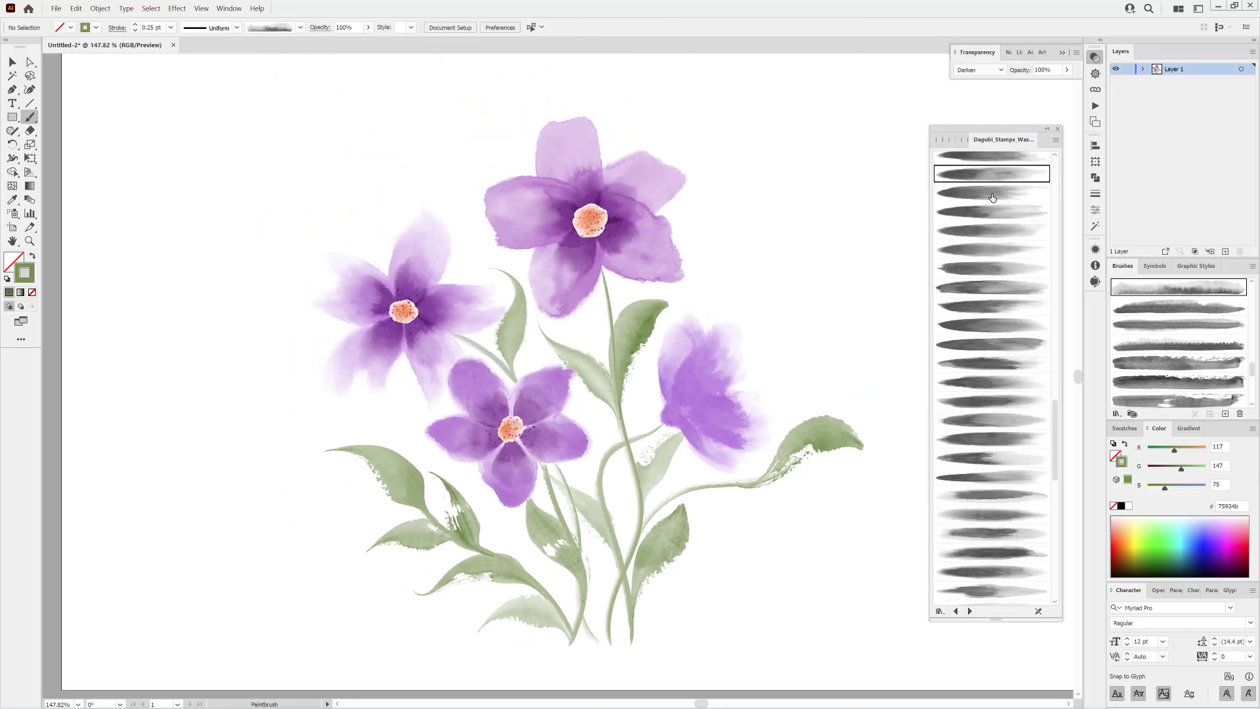
scroll(978, 277, "down", 5)
left_click(973, 71)
left_click(971, 110)
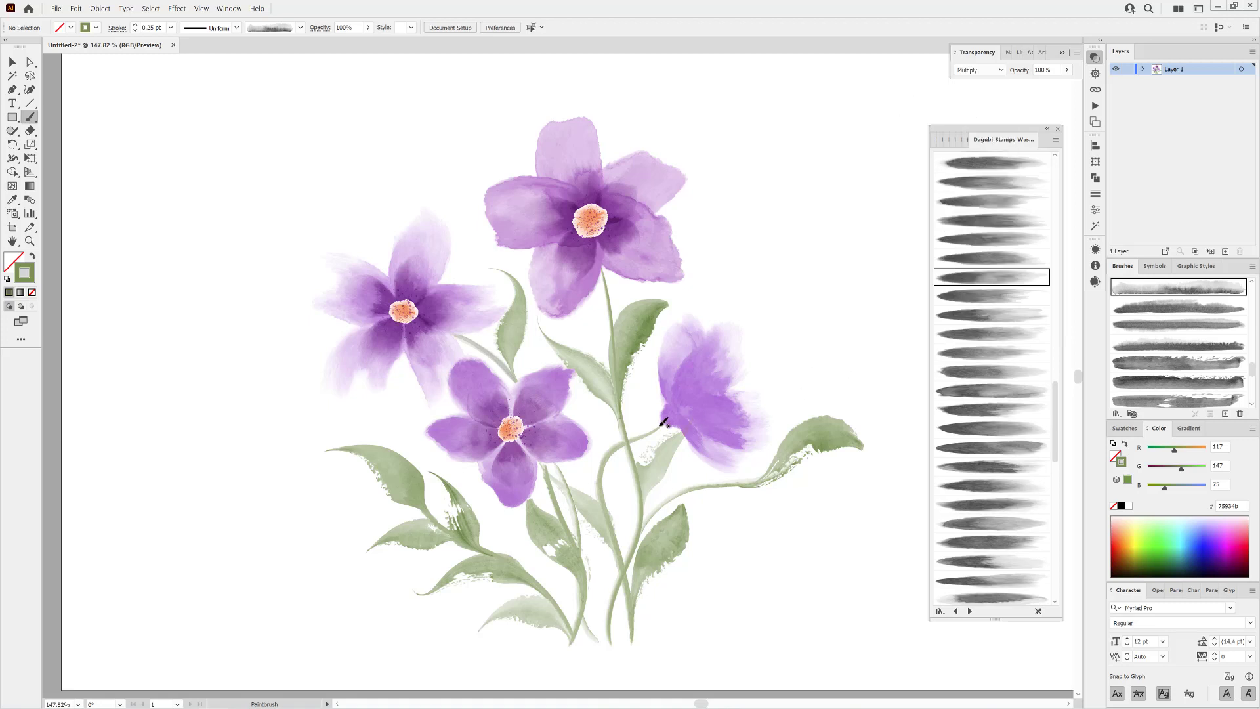
Step: Paint a dark green base where the side-facing purple flower meets its stem, with the stroke set to 0.5 pt
left_click_drag(661, 423, 695, 401)
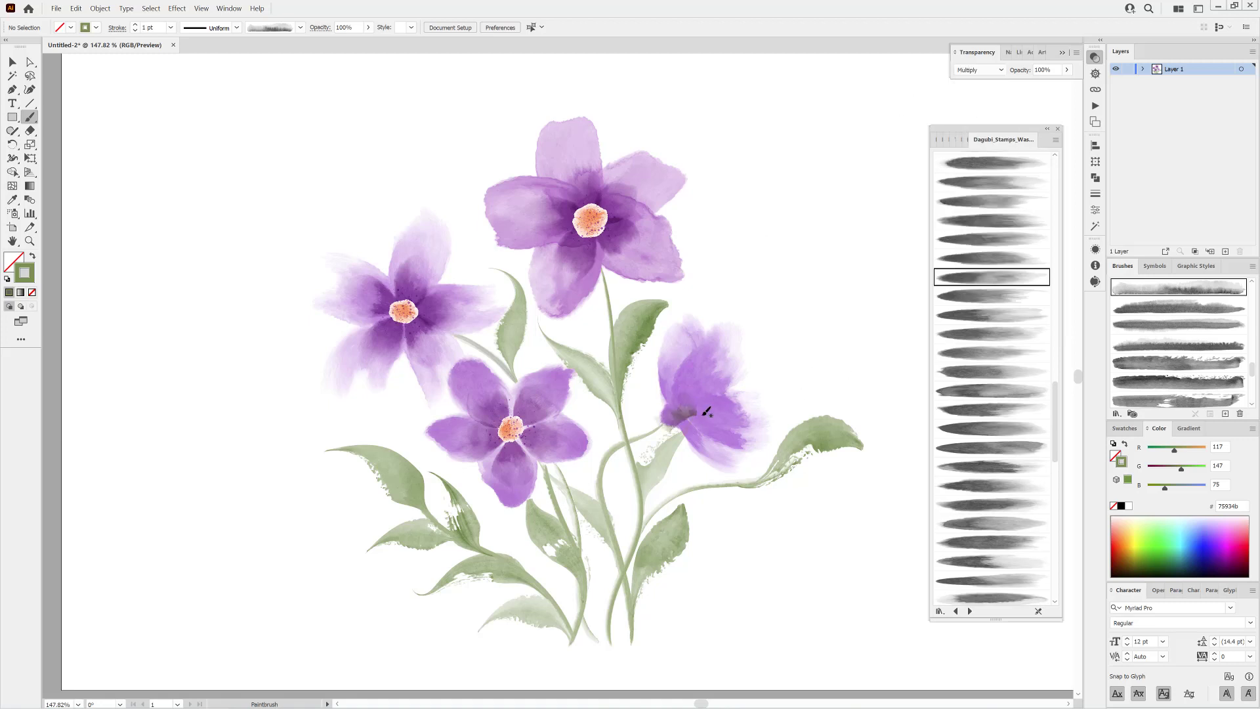
left_click(135, 31)
left_click_drag(670, 420, 667, 421)
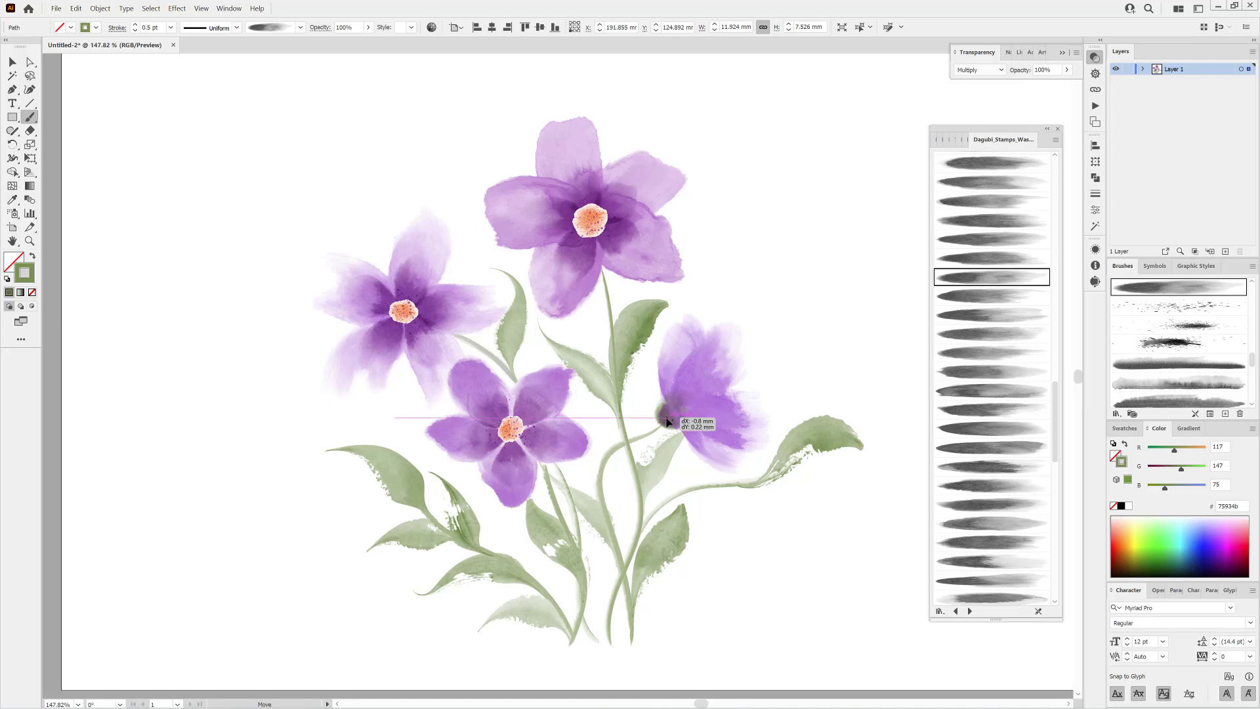
left_click(830, 610)
Step: Choose a broad, streaky wash brush from the stamps library and set a pale green stroke, R 218, G 223, B 194
scroll(892, 606, "down", 1)
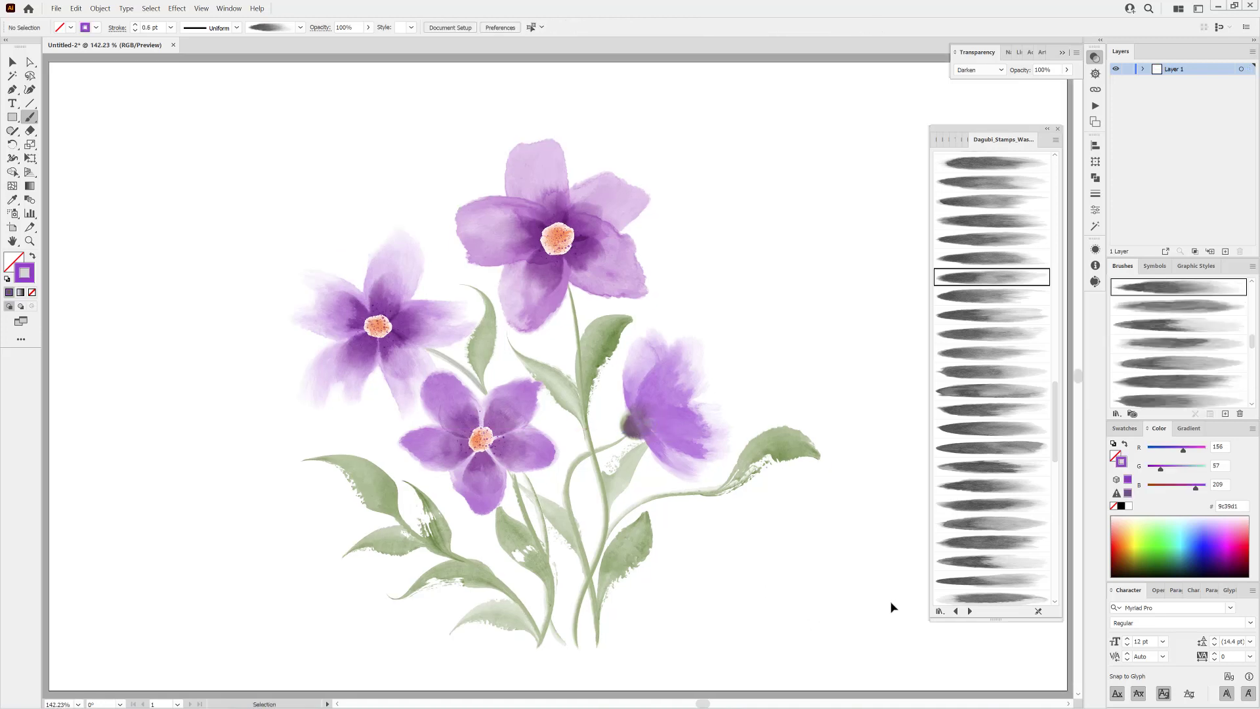
scroll(991, 328, "down", 5)
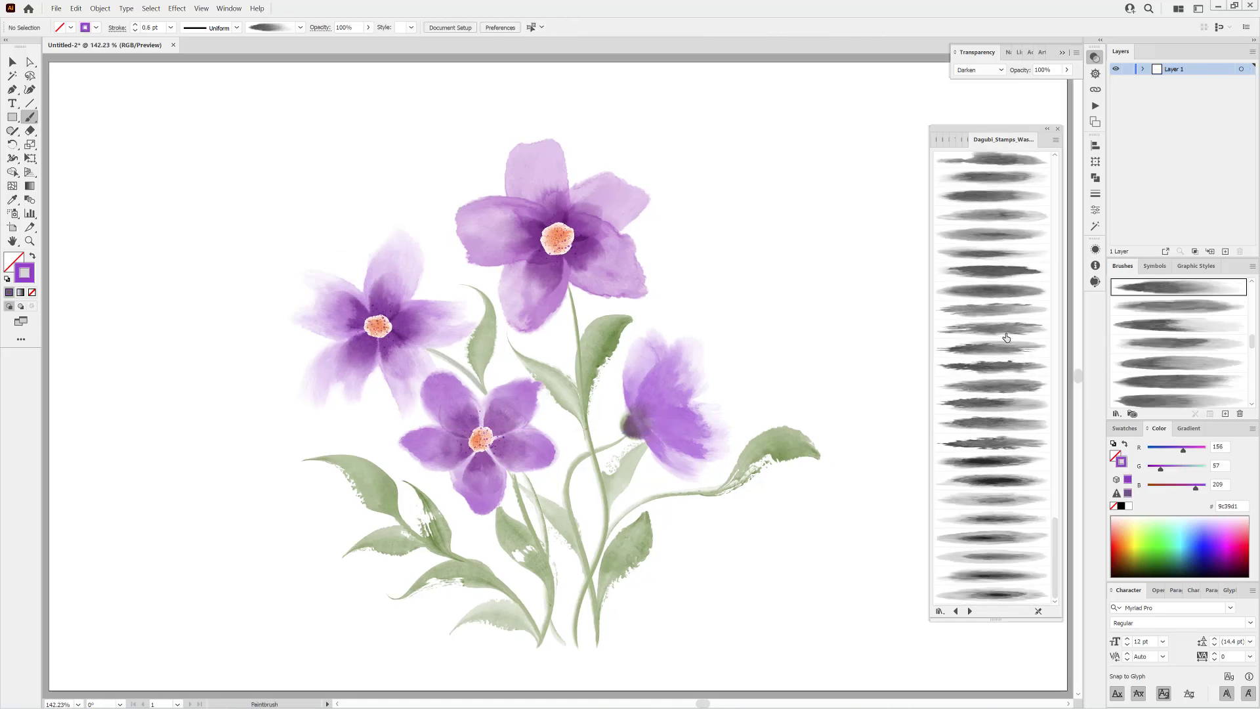
left_click(1007, 330)
left_click(1153, 520)
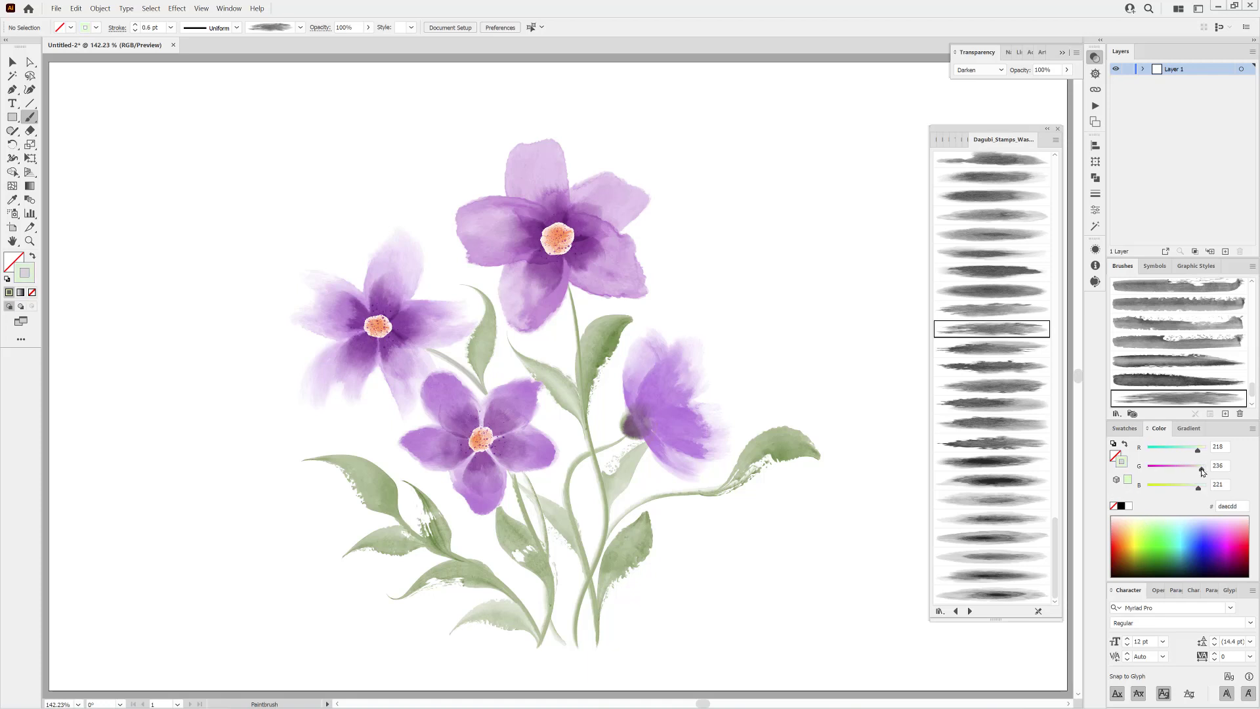
left_click(1199, 469)
Step: Paint a diagonal pale green stroke about 133 mm wide across the stems and widen it to 7 pt as a background wash
left_click_drag(798, 541, 782, 531)
left_click_drag(906, 524, 817, 454)
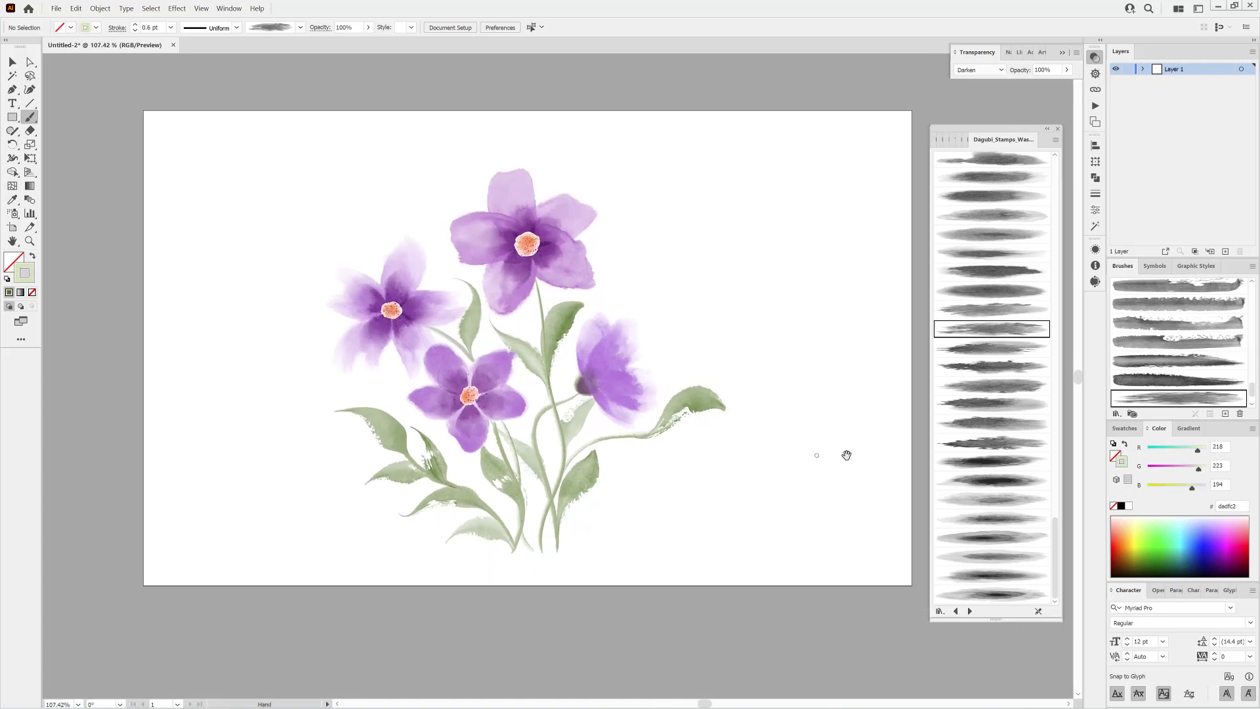
left_click_drag(409, 527, 712, 373)
left_click_drag(588, 435, 568, 439)
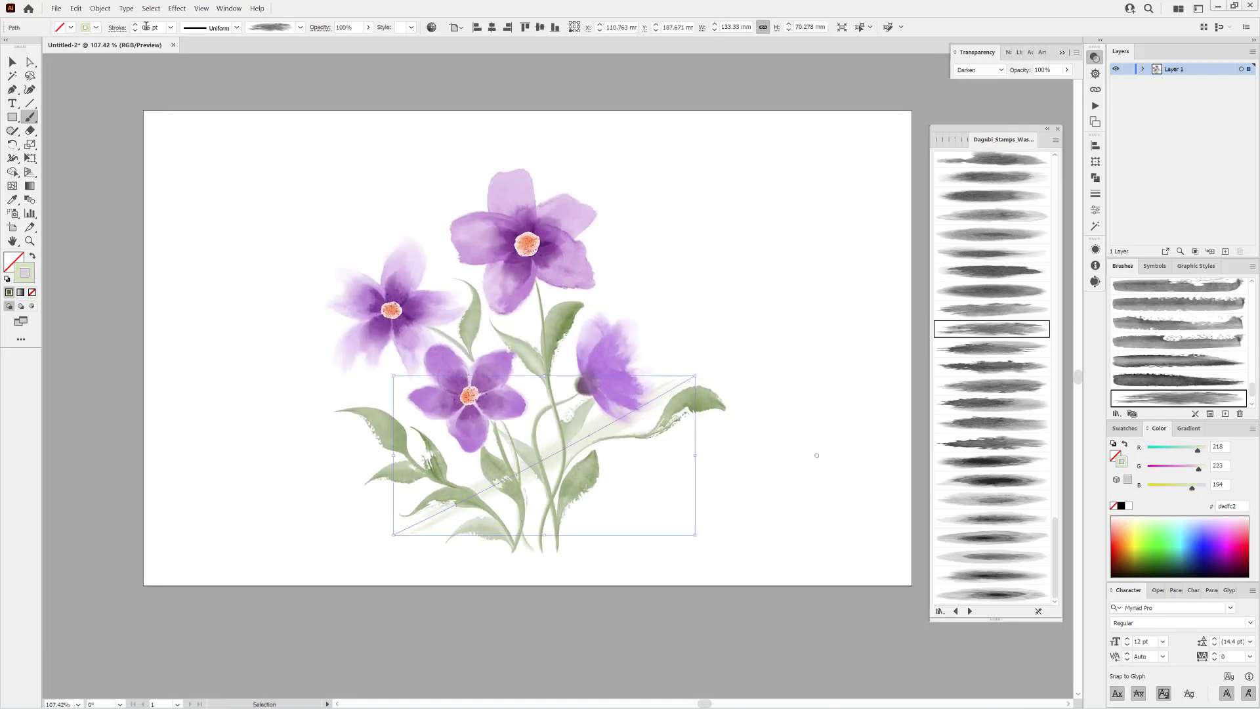
left_click(135, 25)
left_click(136, 25)
left_click(135, 25)
left_click(135, 25)
left_click(135, 25)
left_click(135, 25)
Step: Move the green wash to the right half of the artboard behind the side-facing flower and lighten its colour
mouse_move(623, 512)
left_mouse_down()
mouse_move(742, 460)
mouse_move(724, 474)
left_mouse_up()
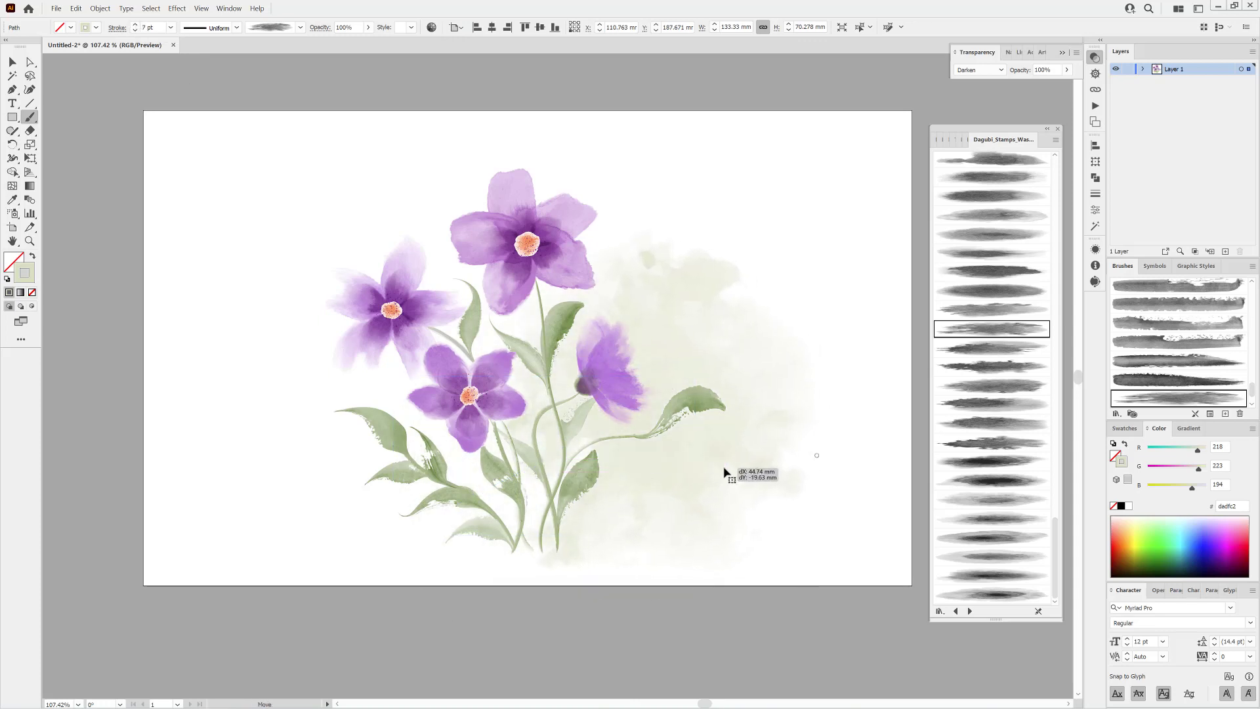
left_click_drag(1199, 469, 1213, 459)
left_click(826, 160, "ctrl")
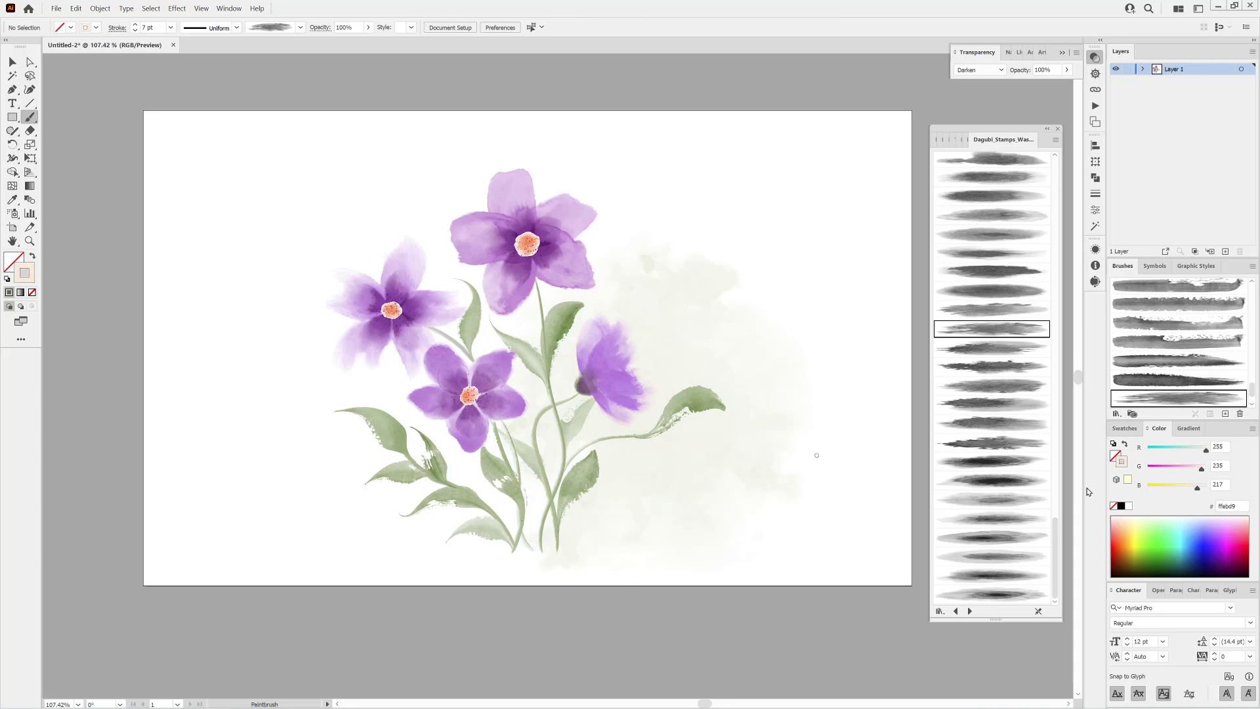
Step: Paint a 7 pt pale peach wash, R 255, G 239, B 225, behind the left flower and leaves with another stamp brush
left_click(1011, 311)
left_click_drag(245, 393, 551, 418)
mouse_move(322, 415)
left_mouse_down()
mouse_move(292, 422)
mouse_move(265, 406)
left_mouse_up()
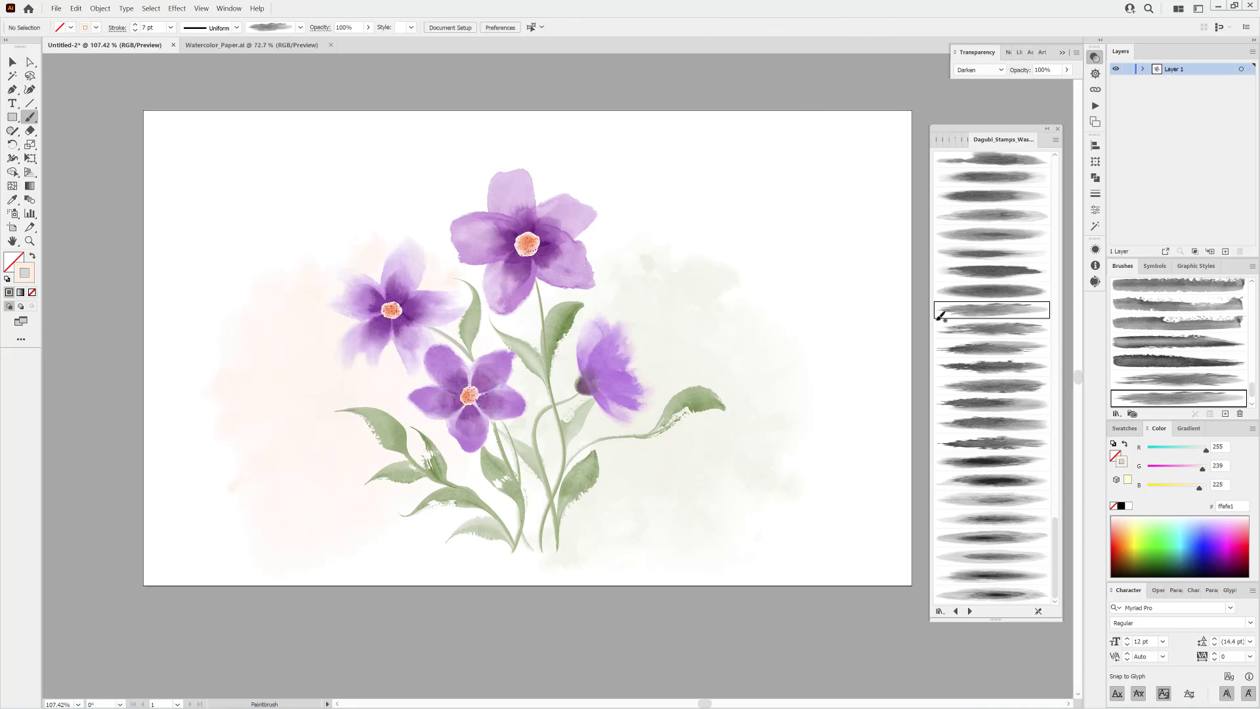
Step: Copy the paper texture image from Watercolor_Paper.ai and return to the flower document
left_click(244, 44)
key("ctrl+a")
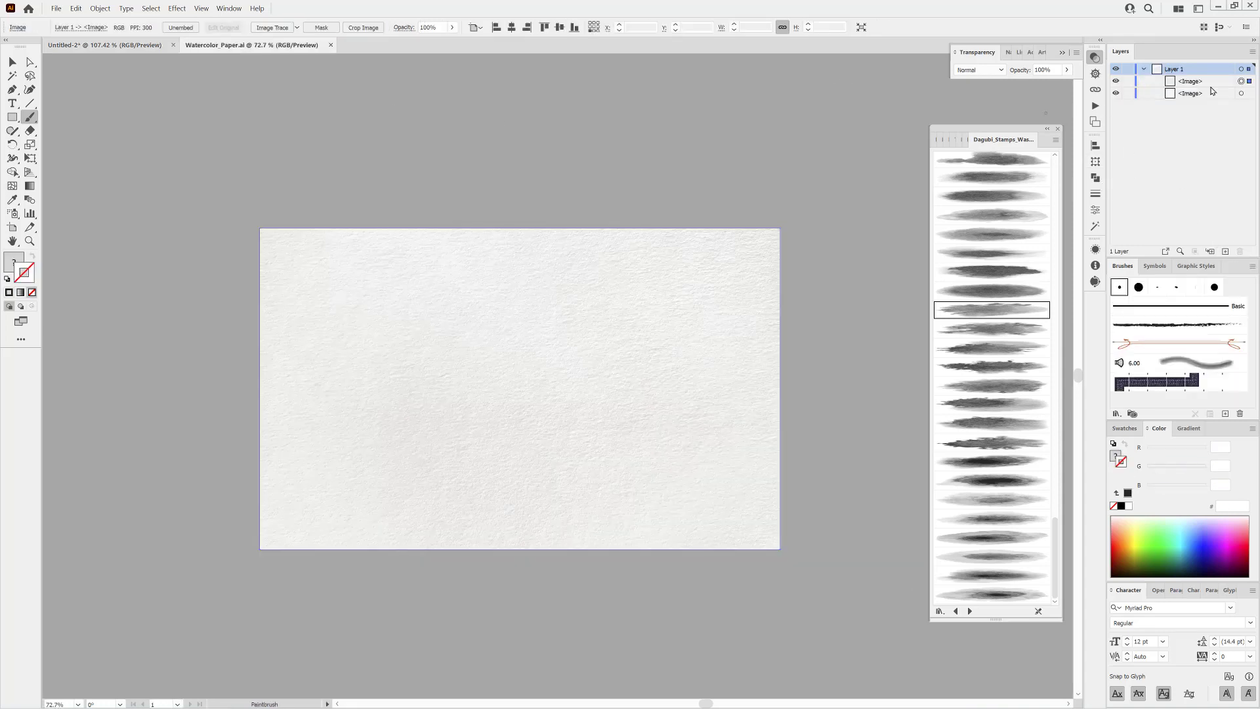
left_click(76, 8)
left_click(88, 53)
left_click(104, 45)
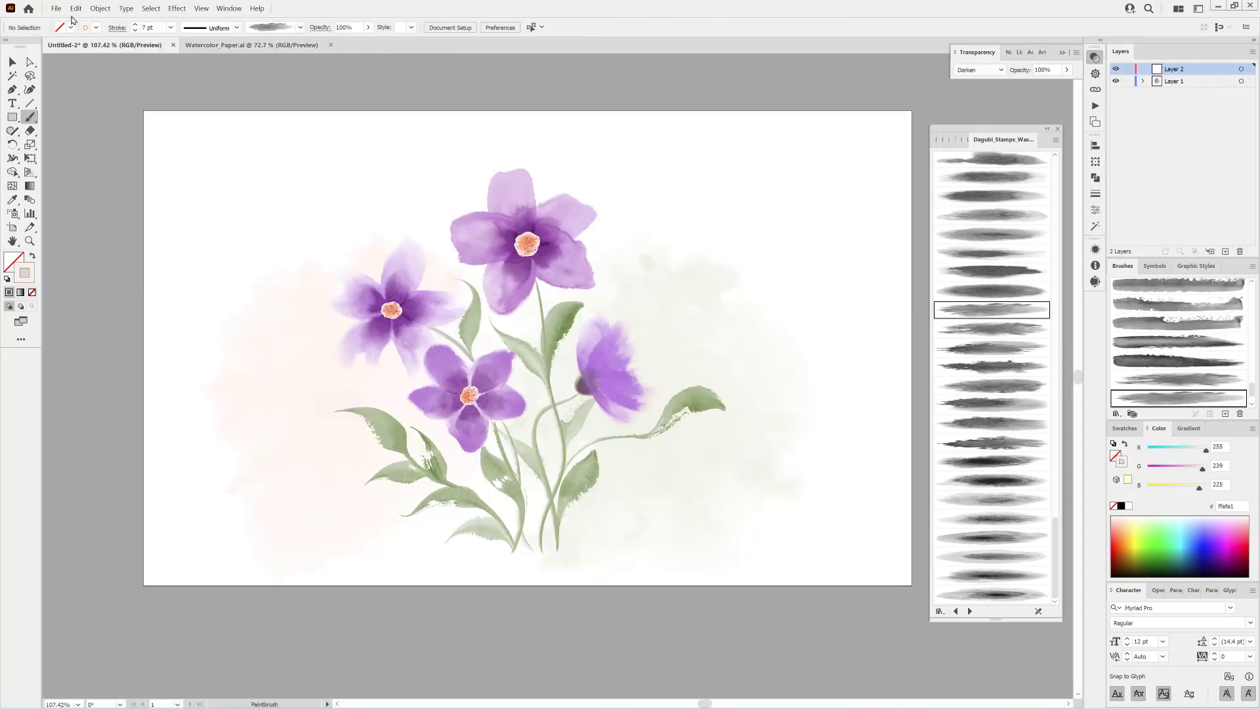
Step: Paste the paper texture onto a new layer above the artwork and centre it on the artboard
left_click(76, 8)
left_click(89, 63)
left_click(477, 27)
left_click(525, 27)
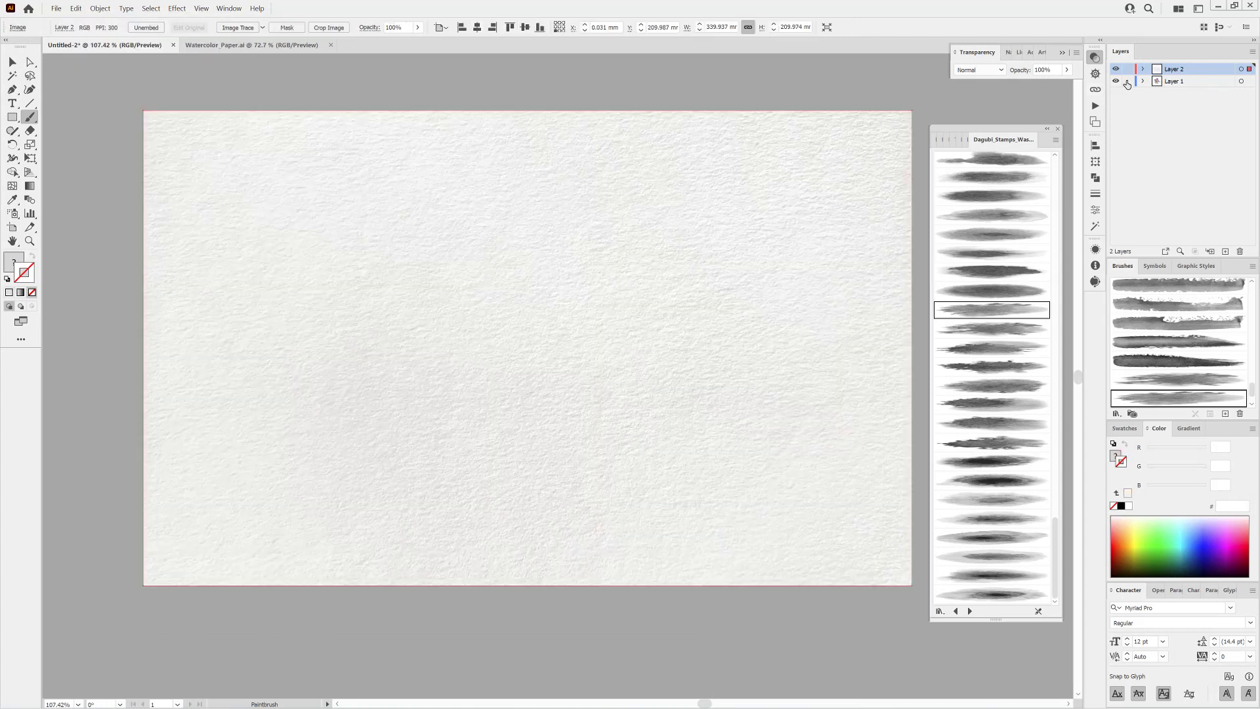
Step: Blend the paper texture over the painting with Multiply and switch to the Dagubi watercolour splatter brush library
left_click(989, 70)
left_click(985, 111)
left_click(939, 139)
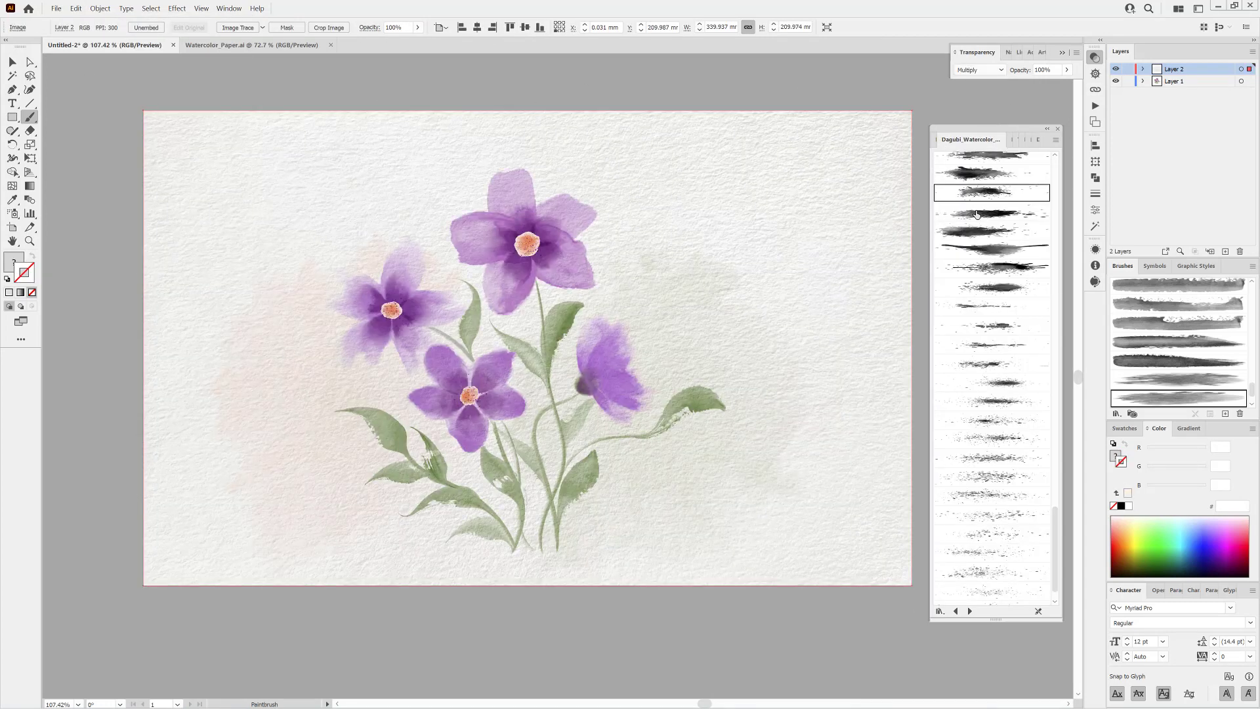
Step: Lock the paper texture's layer and set the blending mode to Multiply for purple splatter strokes on Layer 1
left_click(1128, 69)
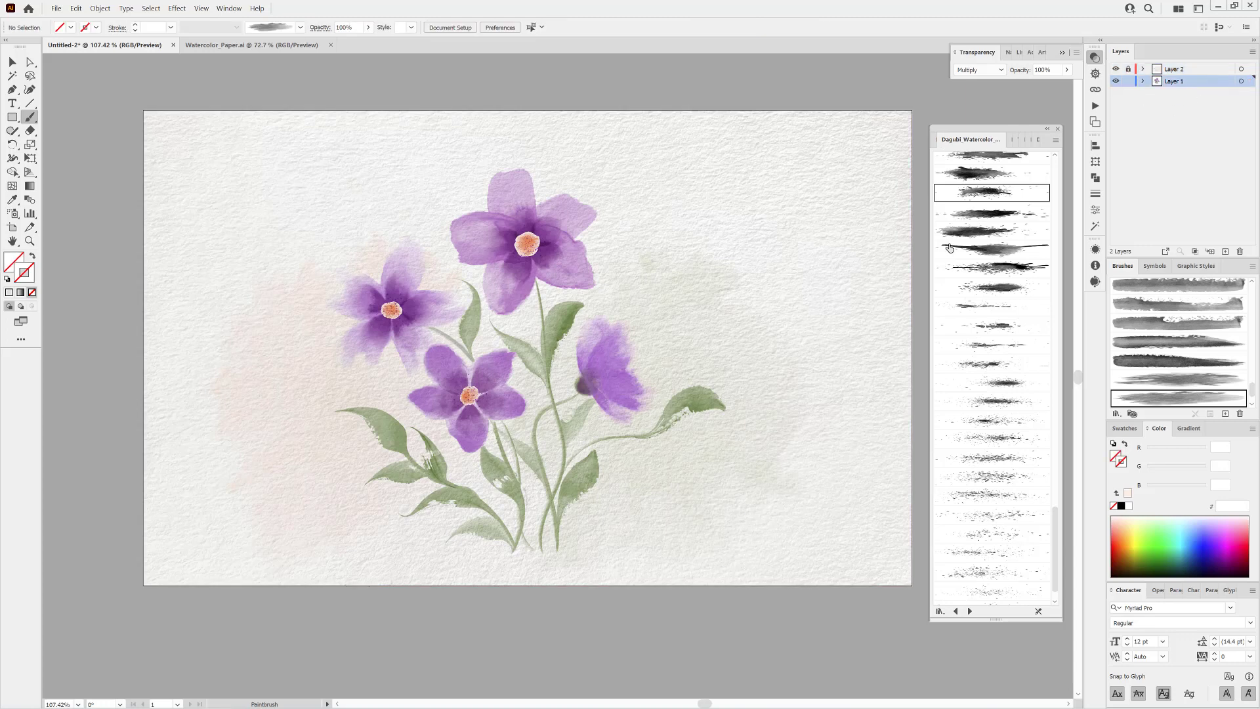
left_click(979, 70)
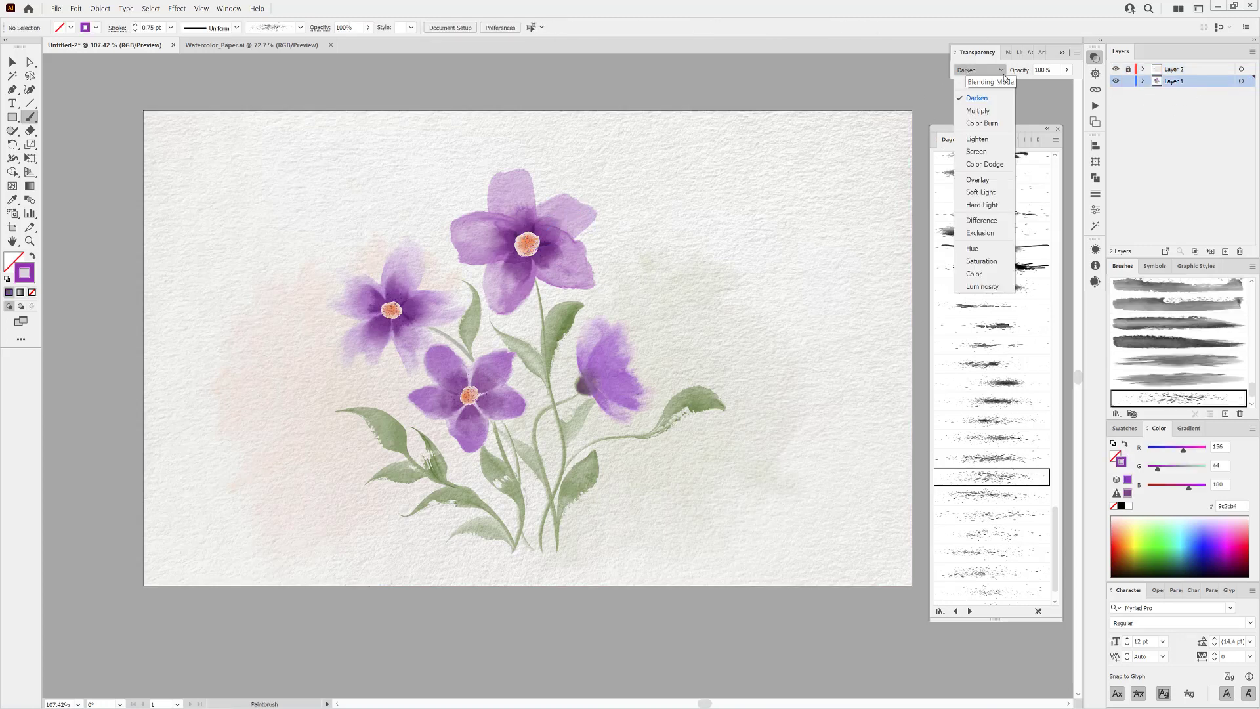
left_click(971, 107)
mouse_move(561, 460)
left_mouse_down()
mouse_move(615, 444)
mouse_move(667, 453)
left_mouse_up()
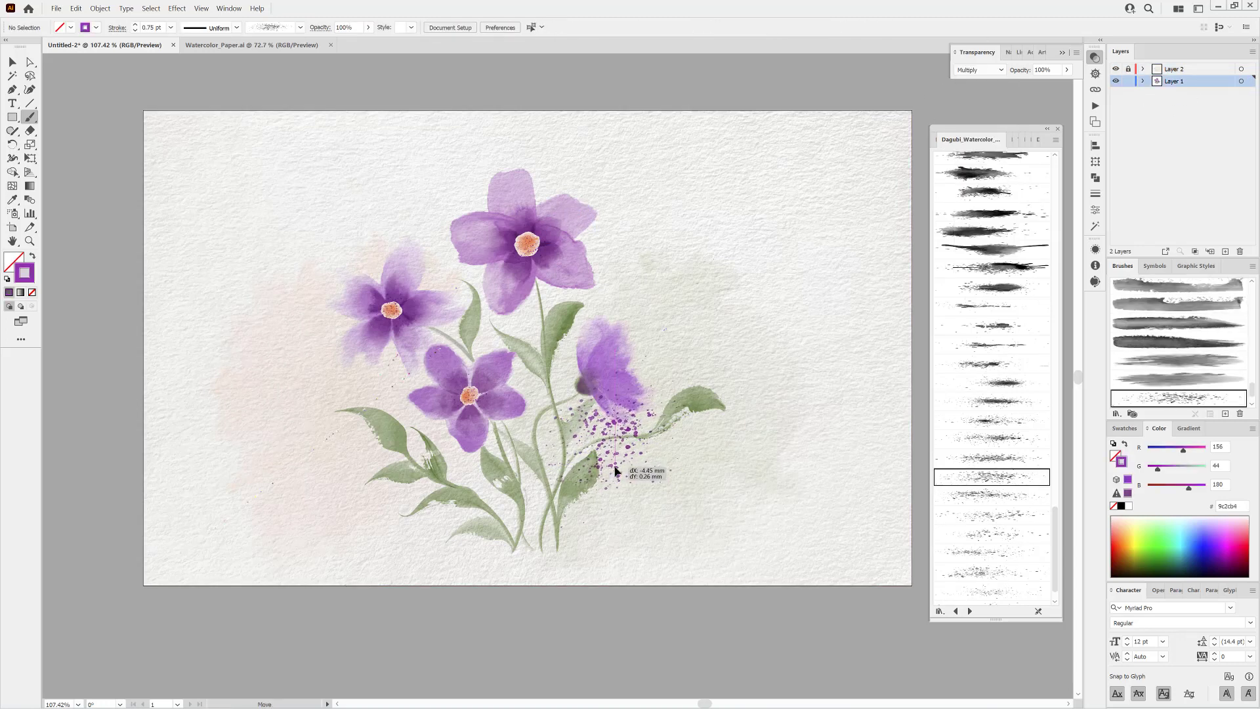
key("ctrl+z")
key("ctrl+z")
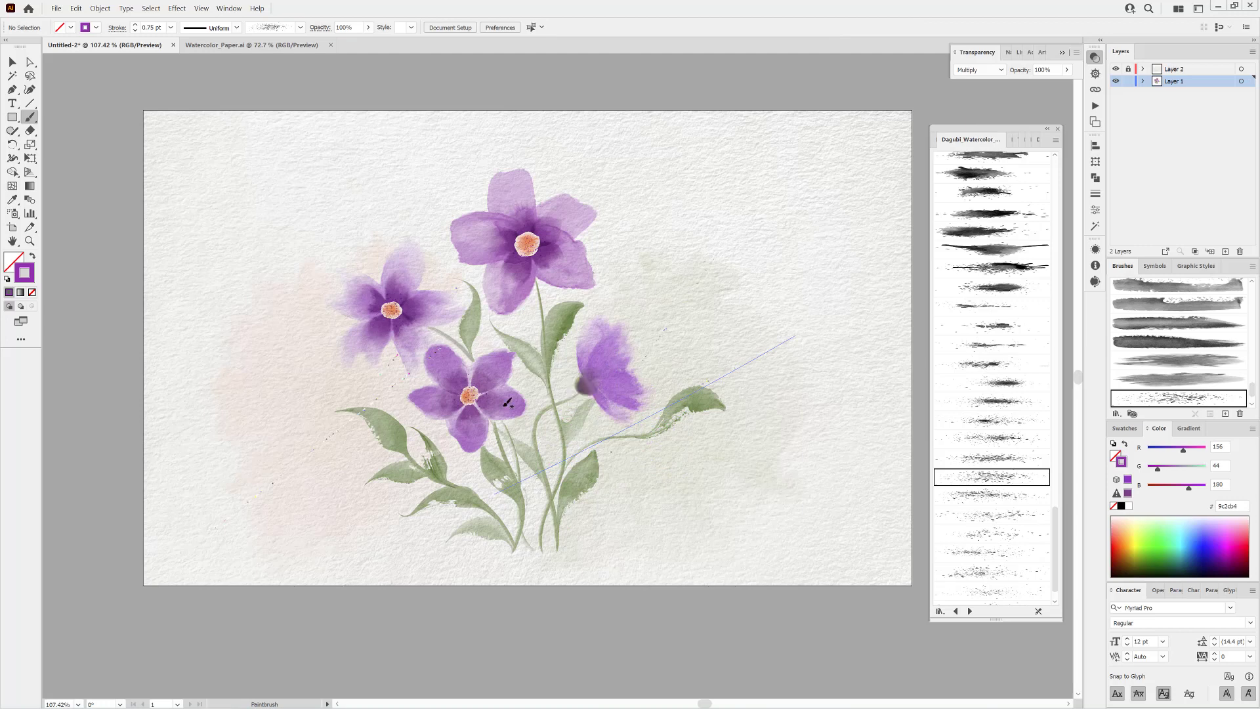
Step: Add fine purple splatters of 1 pt over the side-facing flower and the lower flower, using Splatter_Brush_118 and a similar splatter brush
left_click_drag(603, 368, 545, 443)
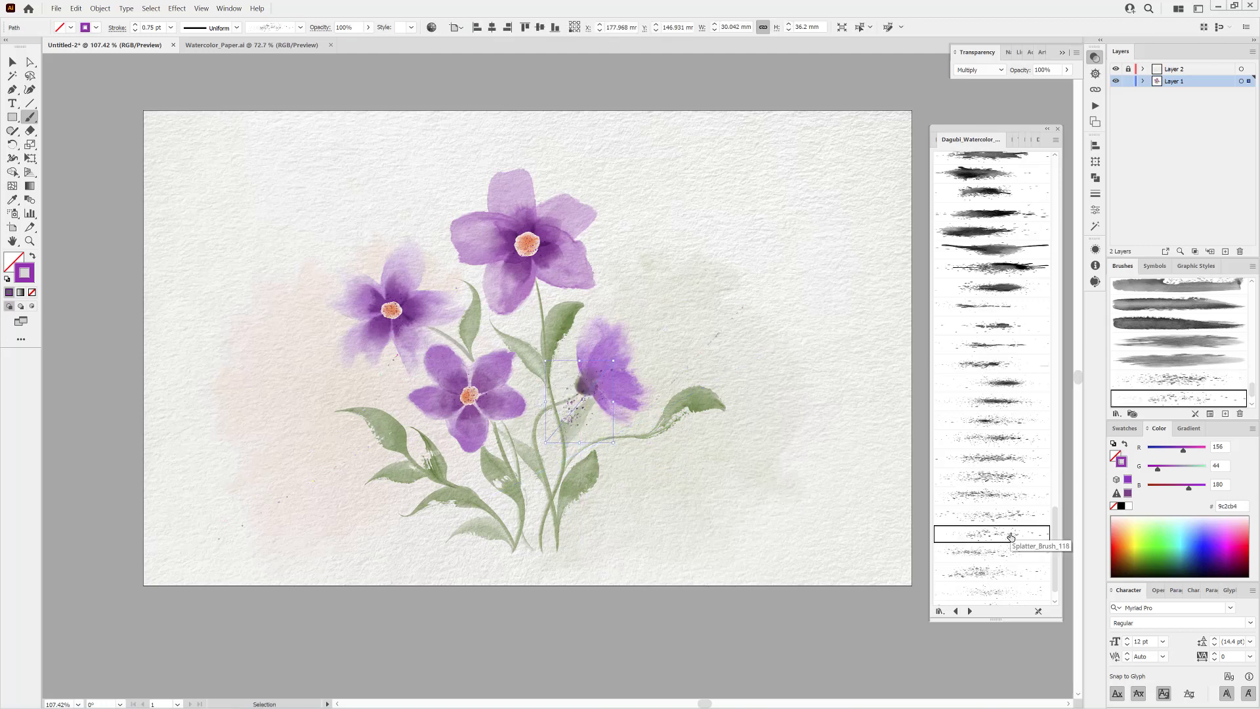
left_click(135, 24)
left_click(793, 646, "ctrl")
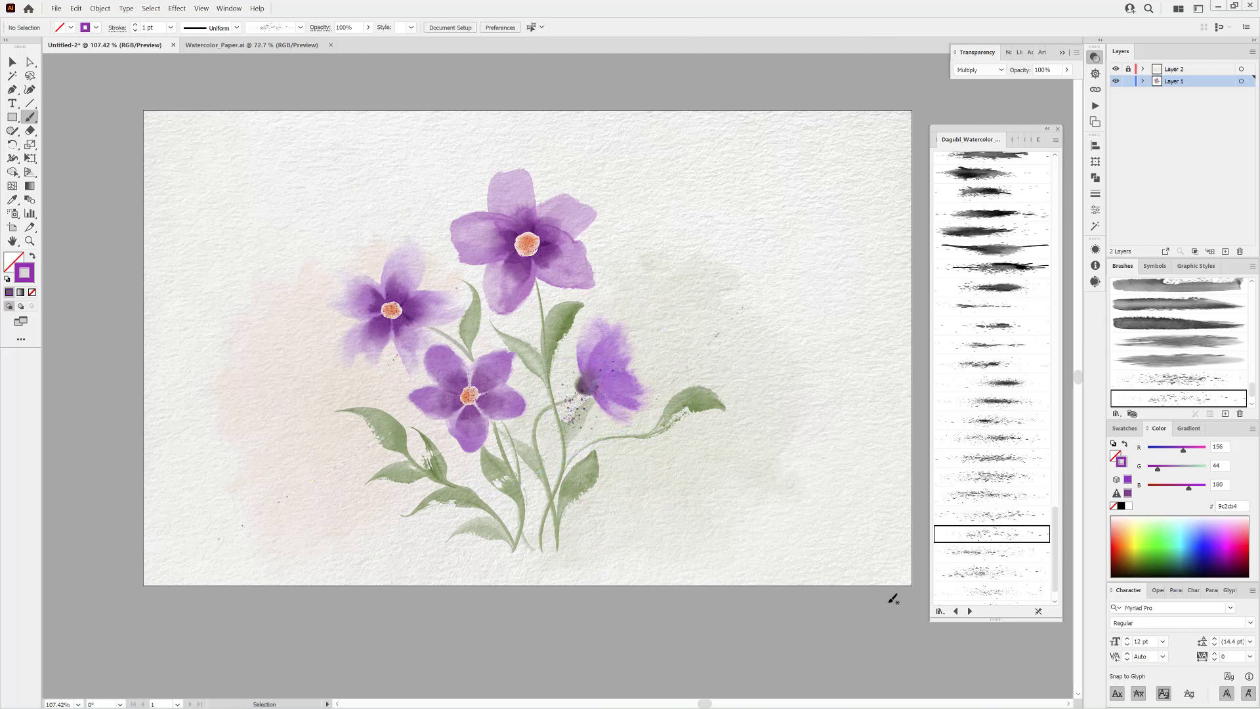
scroll(1004, 520, "down", 1)
left_click(1008, 553)
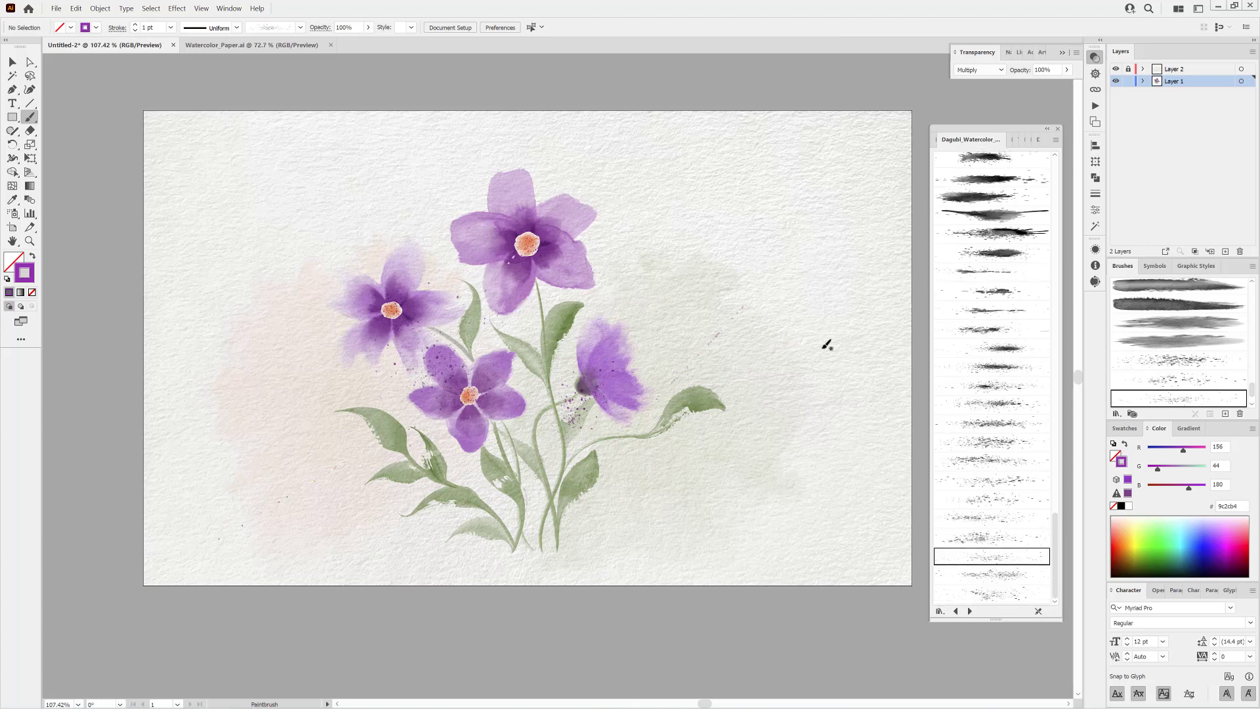
Step: Add a 1 pt splatter in the leaf's dark green, R 75, G 116, B 28, among the stems beside the lower flower
left_click(1143, 81)
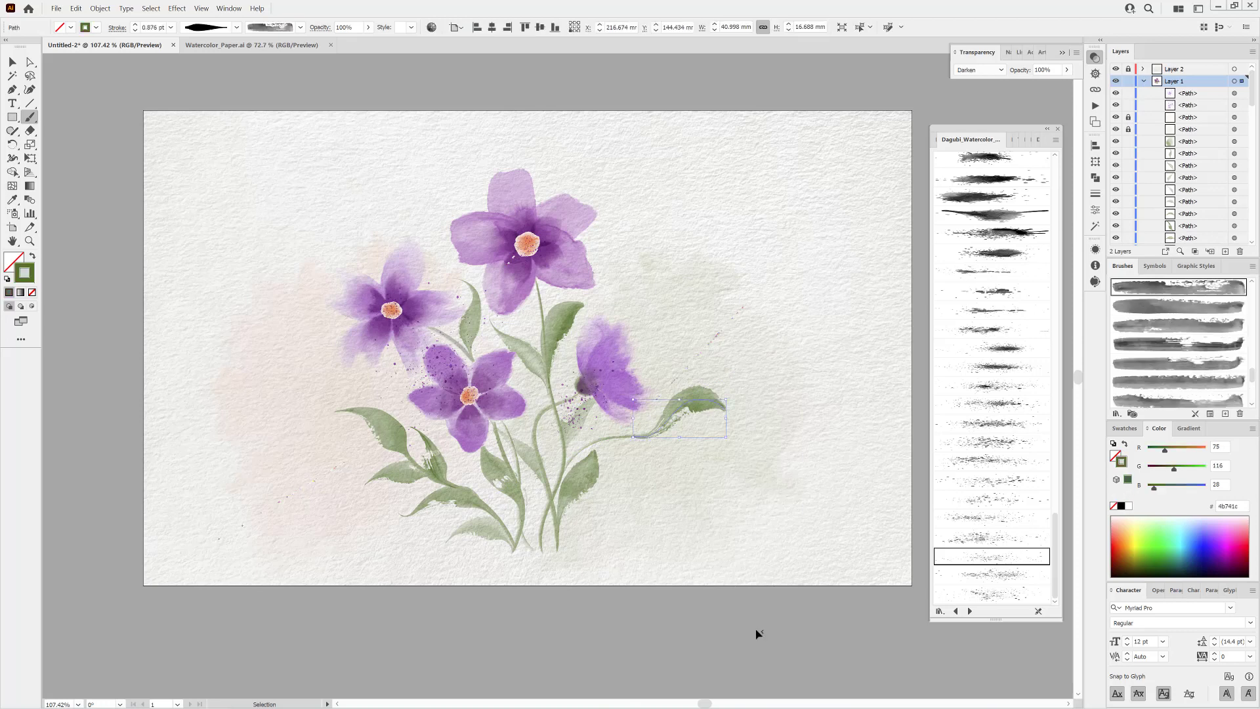
left_click(991, 594)
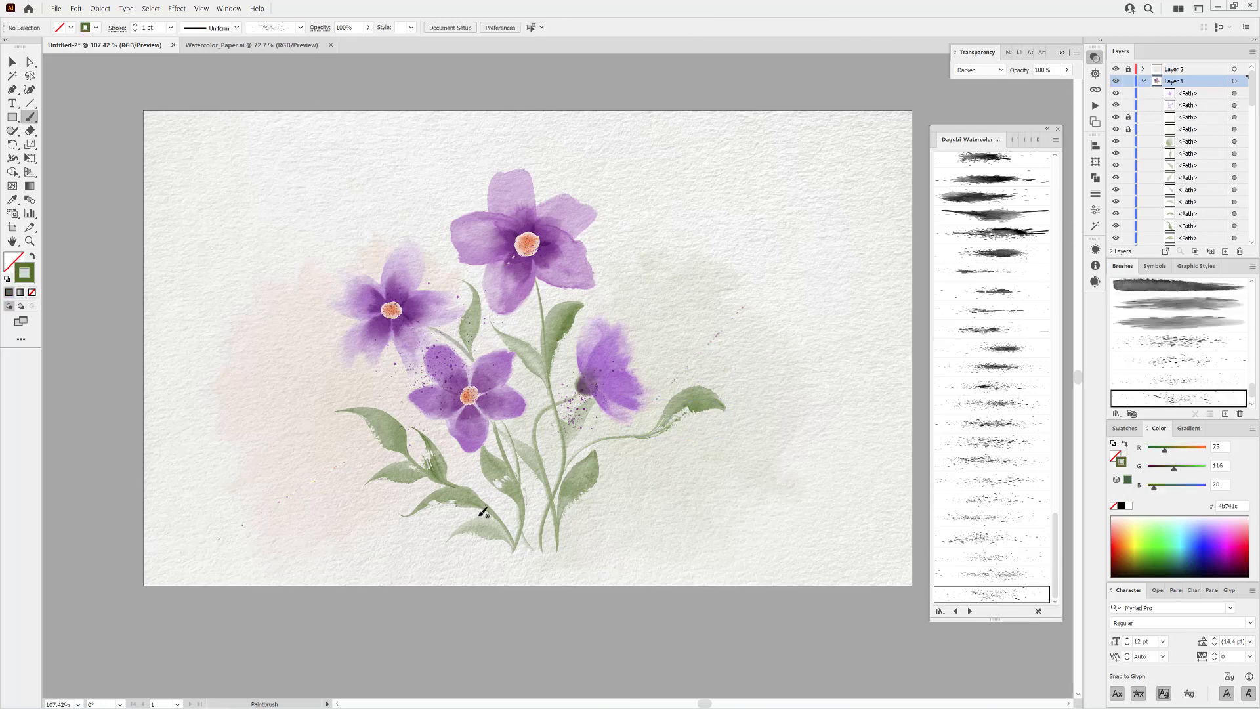
left_click_drag(532, 445, 534, 407)
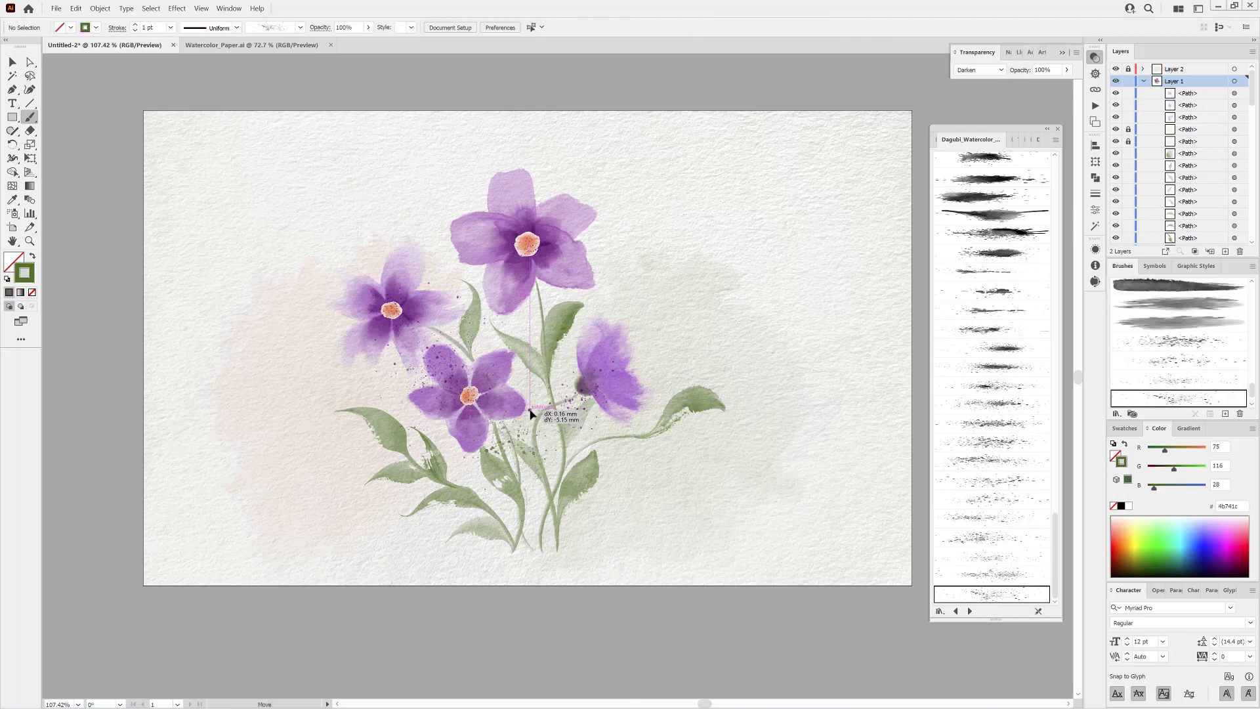
Step: Paint a light orange splash, R 255, G 213, B 151, over the top flower's upper-right petal with a blotchy splatter brush
left_click(1128, 523)
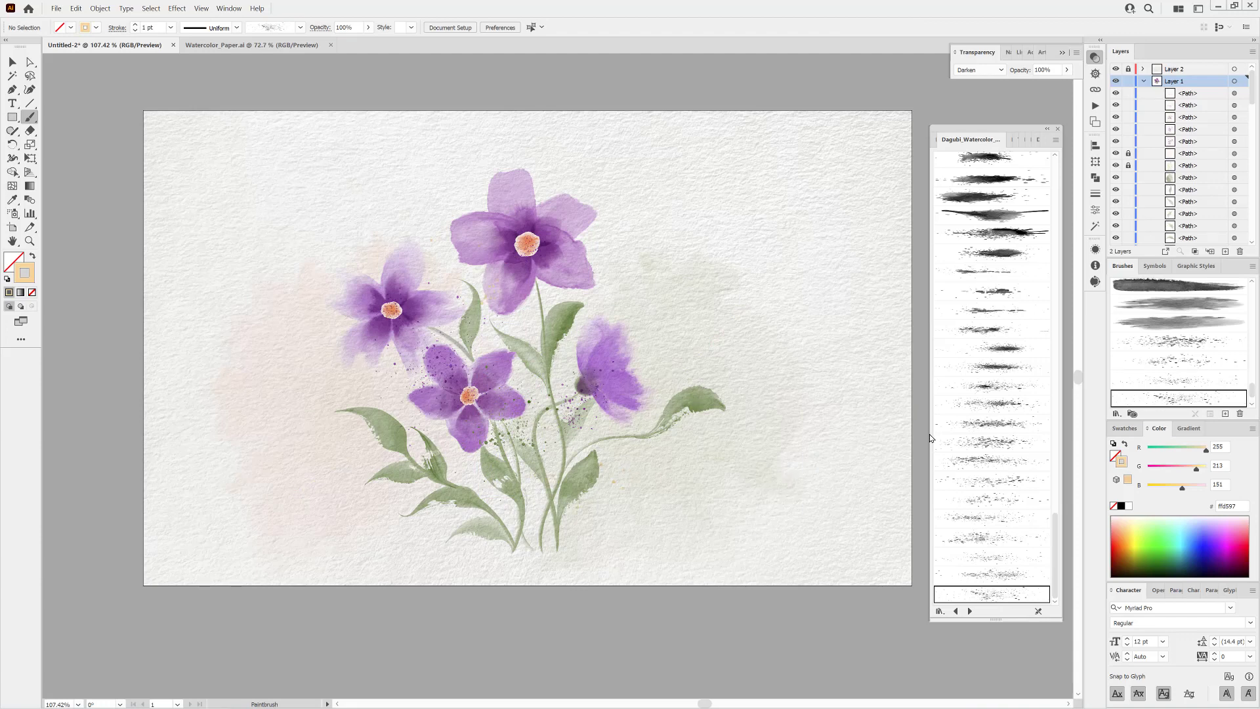
left_click_drag(1056, 539, 1063, 310)
left_click(991, 296)
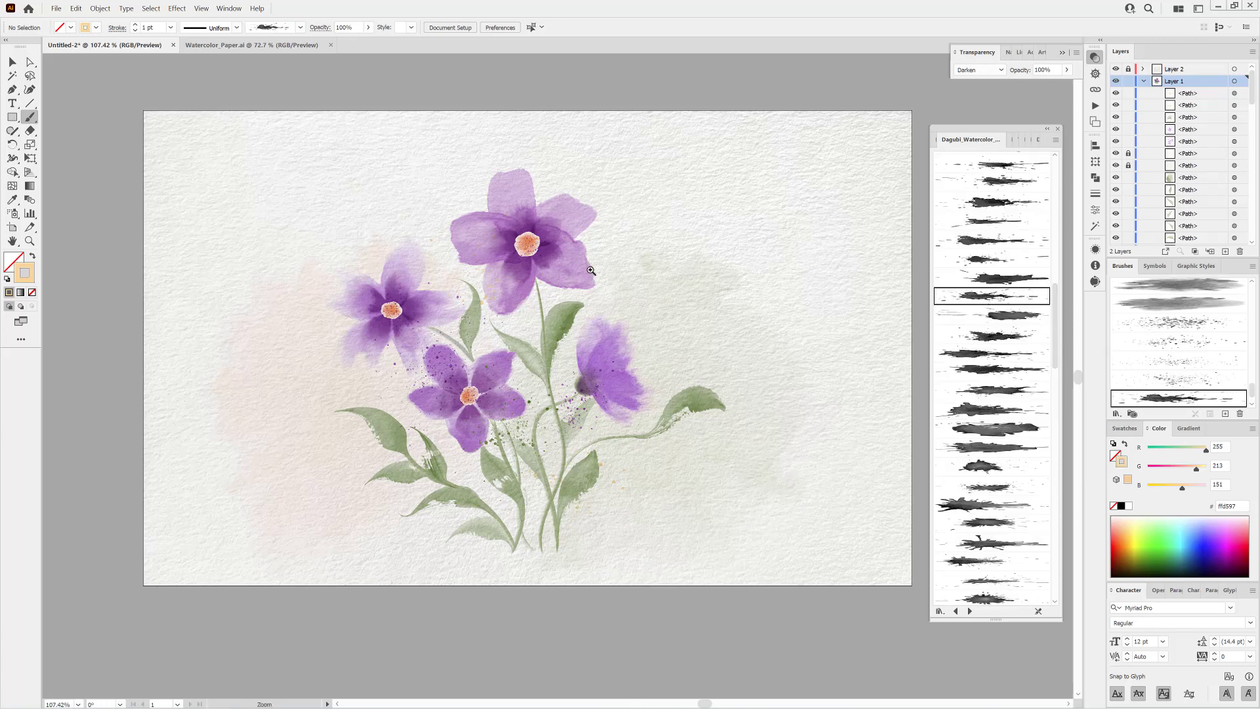
mouse_move(581, 259)
left_mouse_down()
mouse_move(602, 225)
mouse_move(586, 258)
mouse_move(741, 211)
left_mouse_up()
left_click_drag(639, 200, 598, 219)
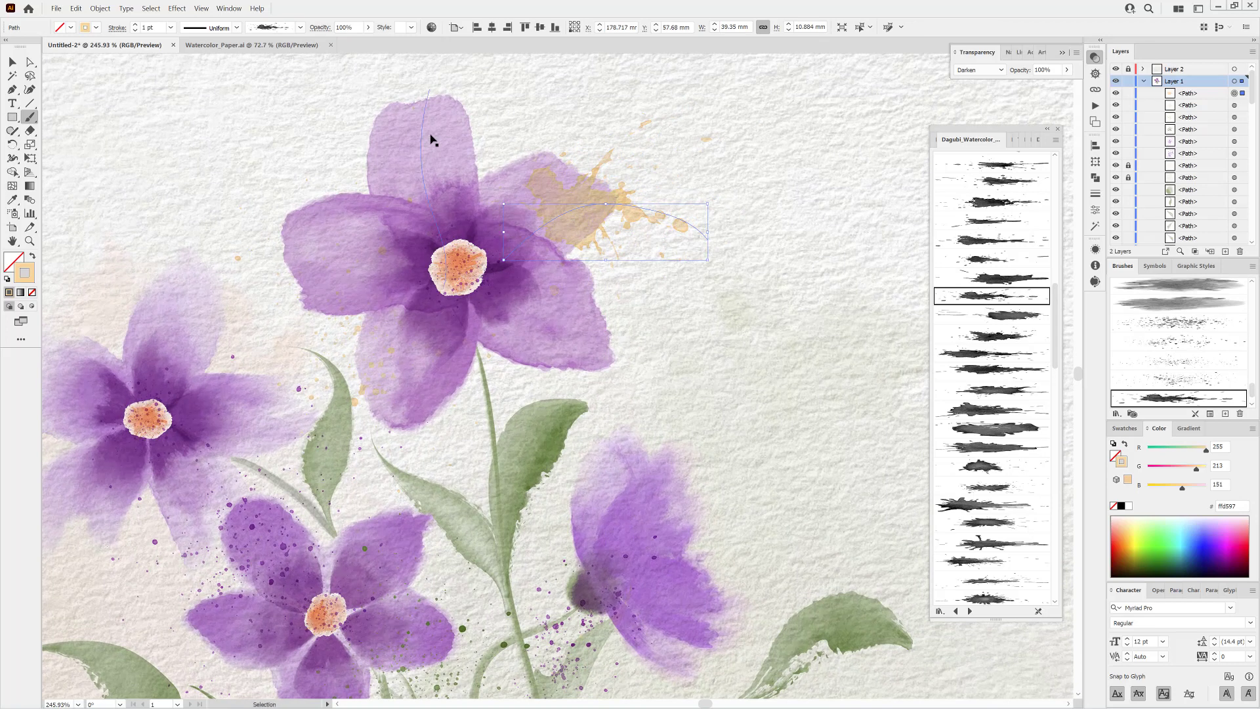
Step: Recolour the orange splash with the top petal's purple, 9c2cb4, and lighten it to R 214, G 167, B 223
left_click(431, 140, "ctrl")
left_click_drag(1244, 504, 1214, 506)
right_click(1230, 505)
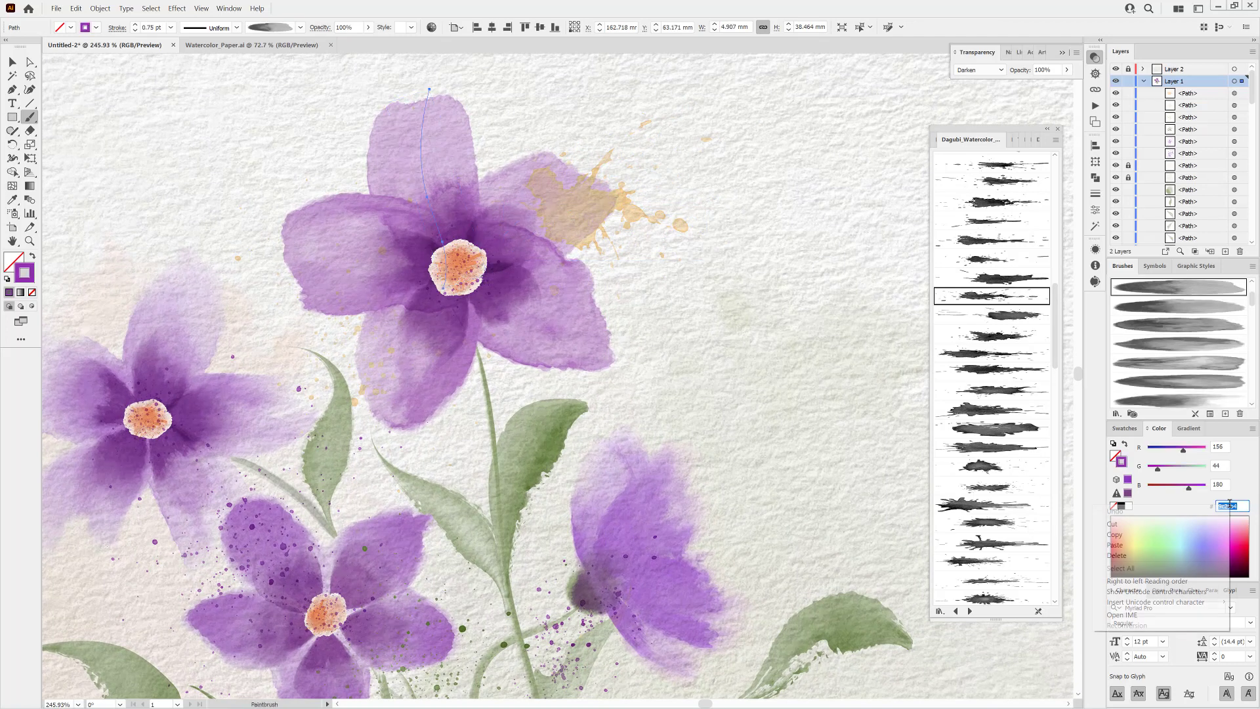
left_click(1154, 531)
left_click(623, 204, "ctrl")
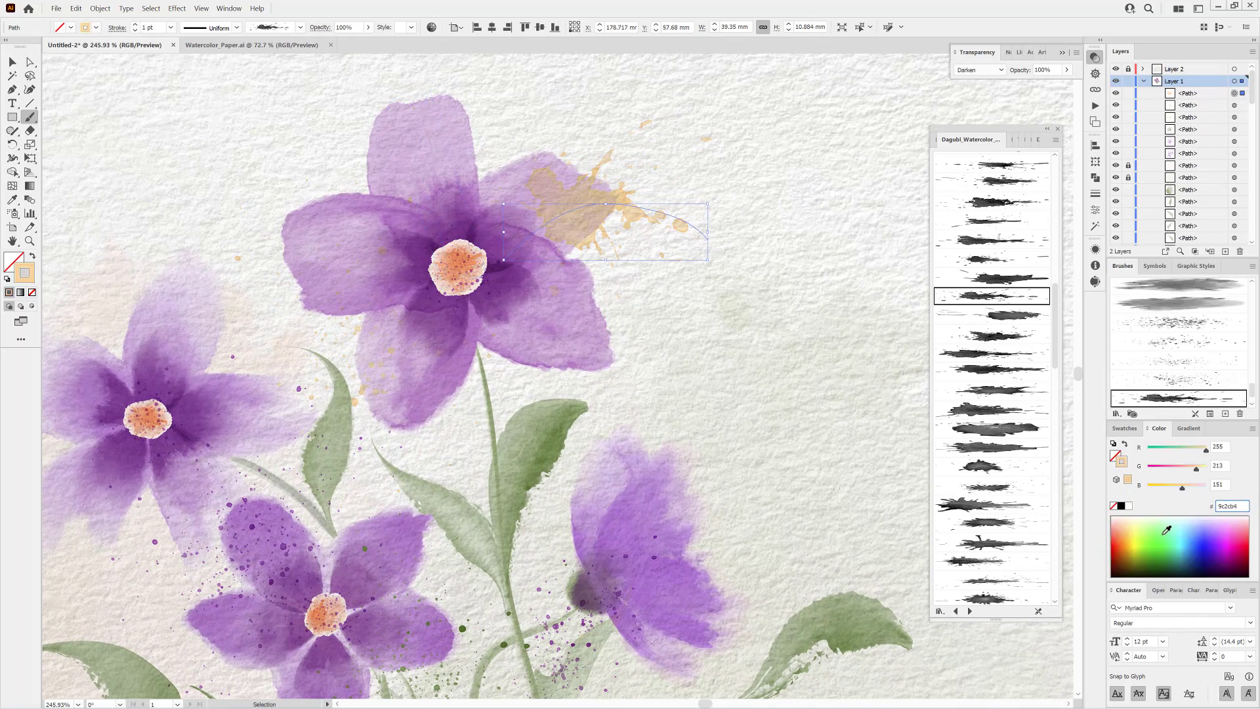
key("Return")
left_click_drag(1185, 452, 1198, 453)
key("ctrl+shift+a")
Step: Paint a lilac splash extending outward from the left flower's left petal with a longer blotchy splatter brush
left_click_drag(772, 495, 697, 463)
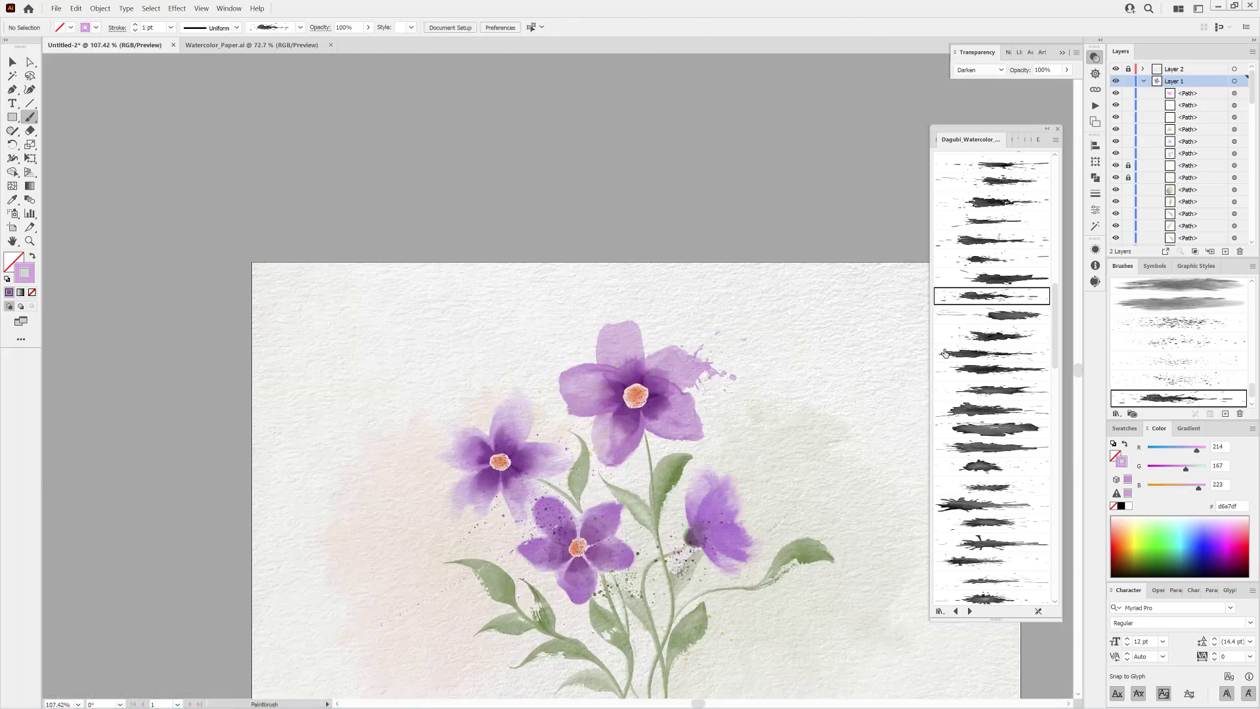
left_click(991, 352)
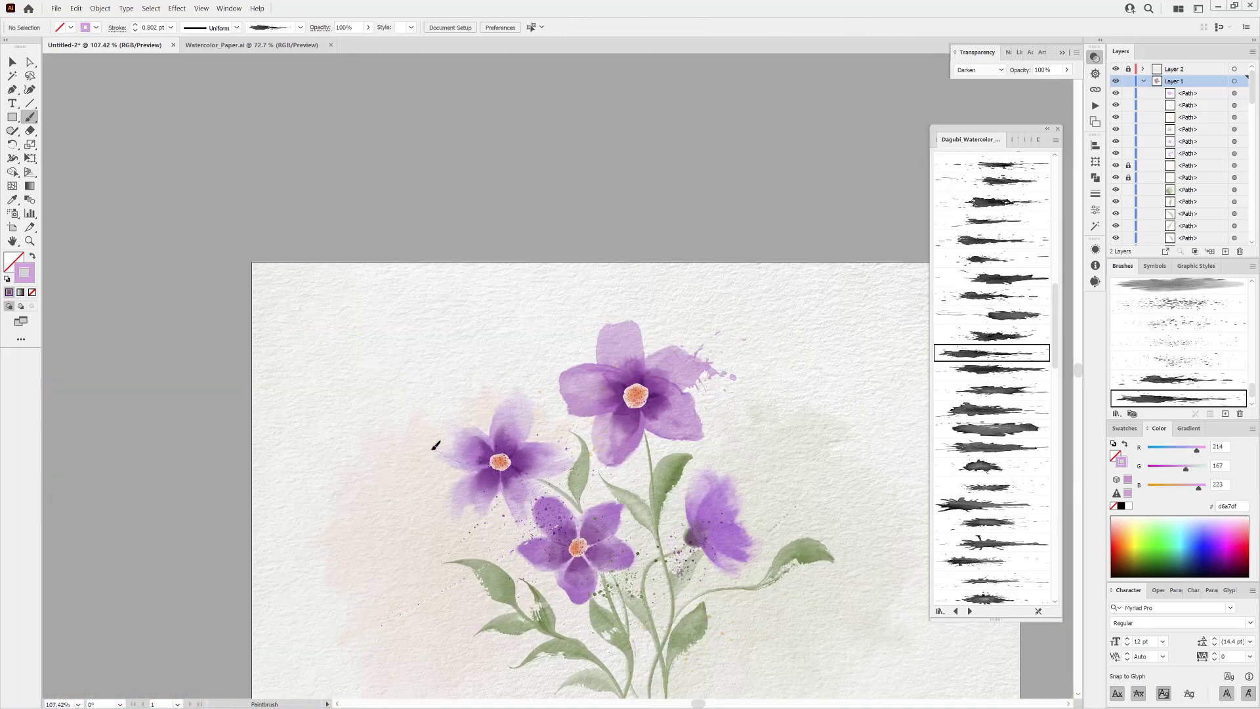
left_click_drag(433, 448, 394, 448)
Step: Paint another lilac splash spreading from the lower flower's upper-right petal with a different blotchy splatter brush
left_click_drag(500, 614, 690, 397)
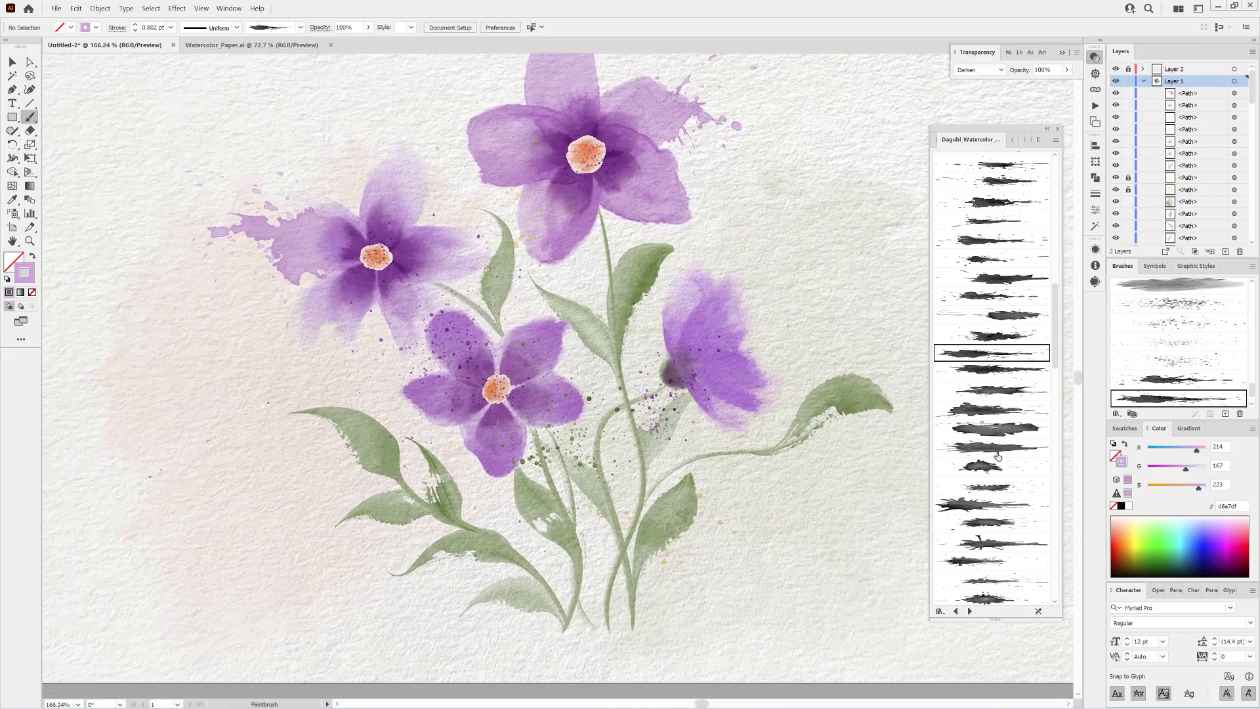
scroll(997, 455, "down", 4)
left_click(991, 261)
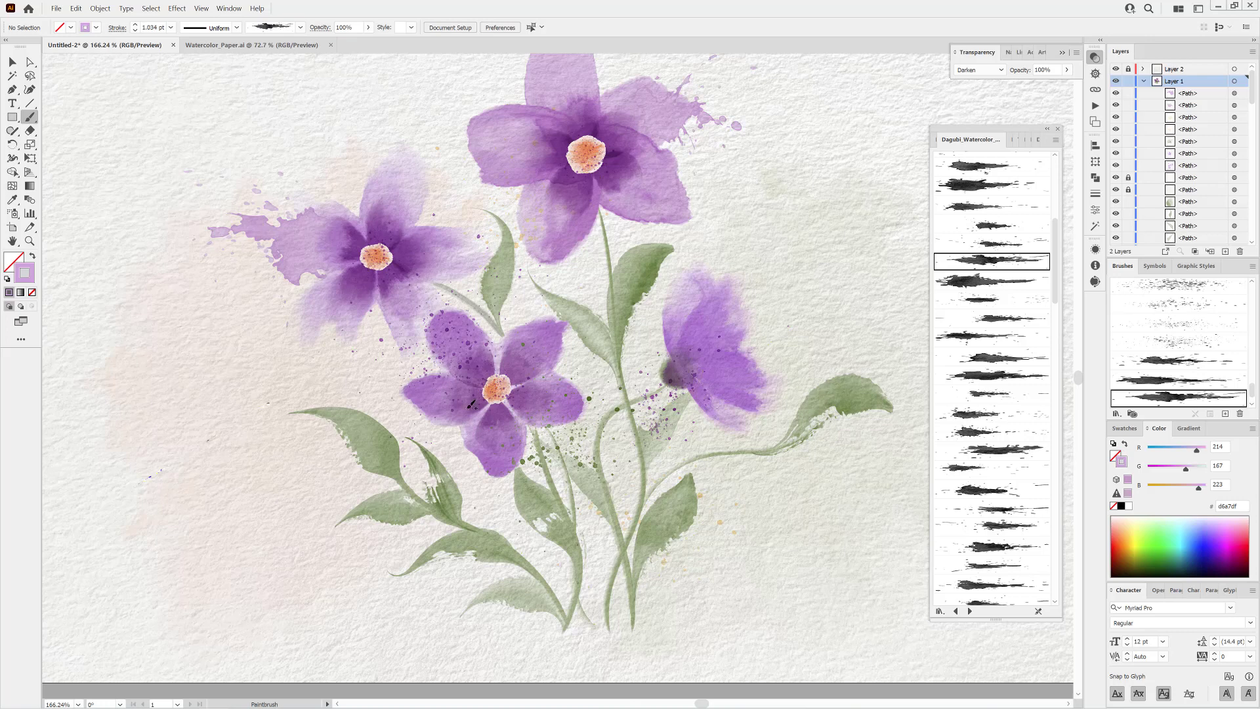
mouse_move(610, 297)
left_mouse_down()
mouse_move(521, 375)
mouse_move(569, 316)
left_mouse_up()
key("ctrl+shift+a")
Step: Place the lilac splash beside the lower flower's upper-right petal, spreading it toward the central stem
left_click_drag(833, 612, 783, 600)
left_click_drag(783, 600, 731, 497)
Step: Paint a splash over the tip of the far-right leaf in that leaf's green, 4b741c, with another blotchy splatter brush
left_click(803, 355, "ctrl")
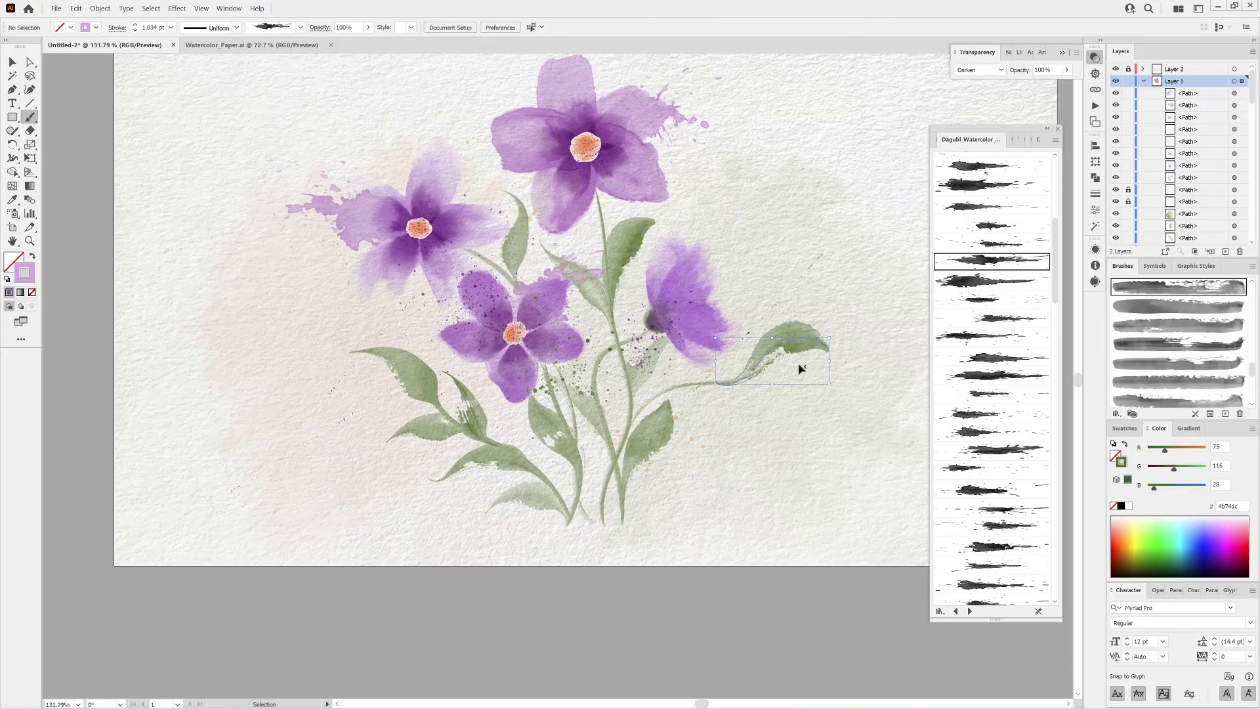
key("ctrl+shift+a")
scroll(982, 215, "up", 5)
scroll(1018, 478, "down", 4)
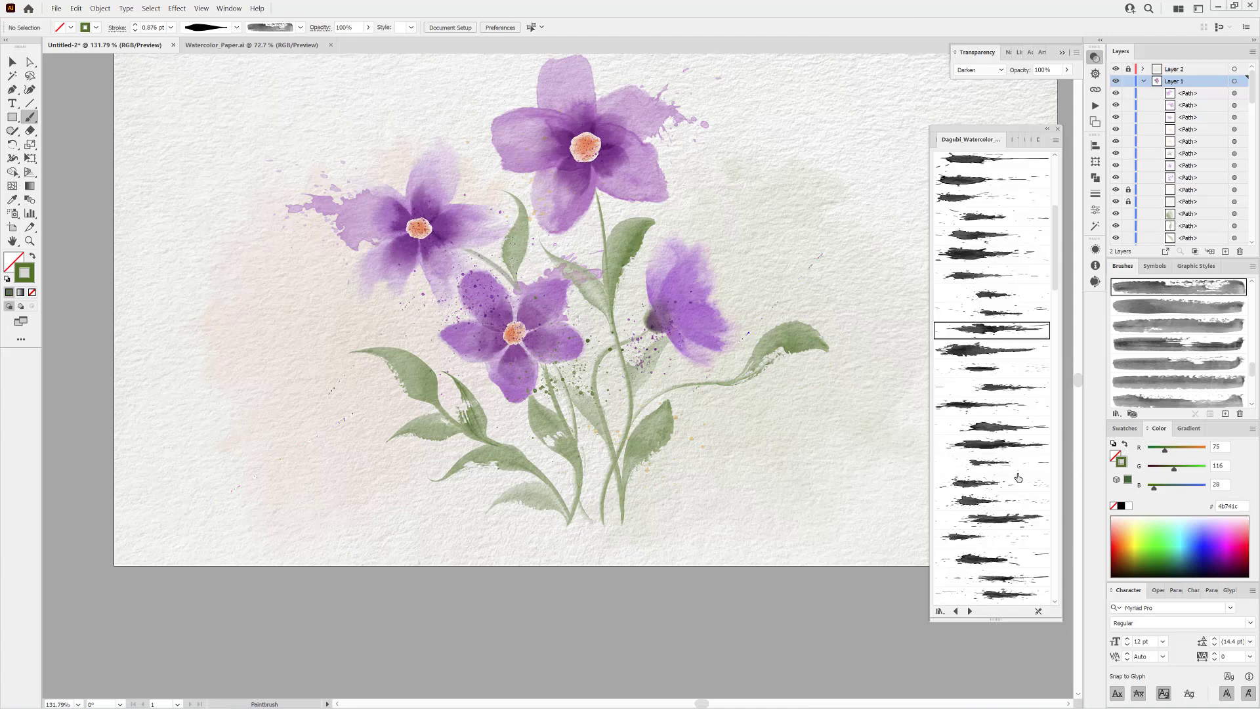
left_click(994, 429)
left_click_drag(879, 369, 760, 367)
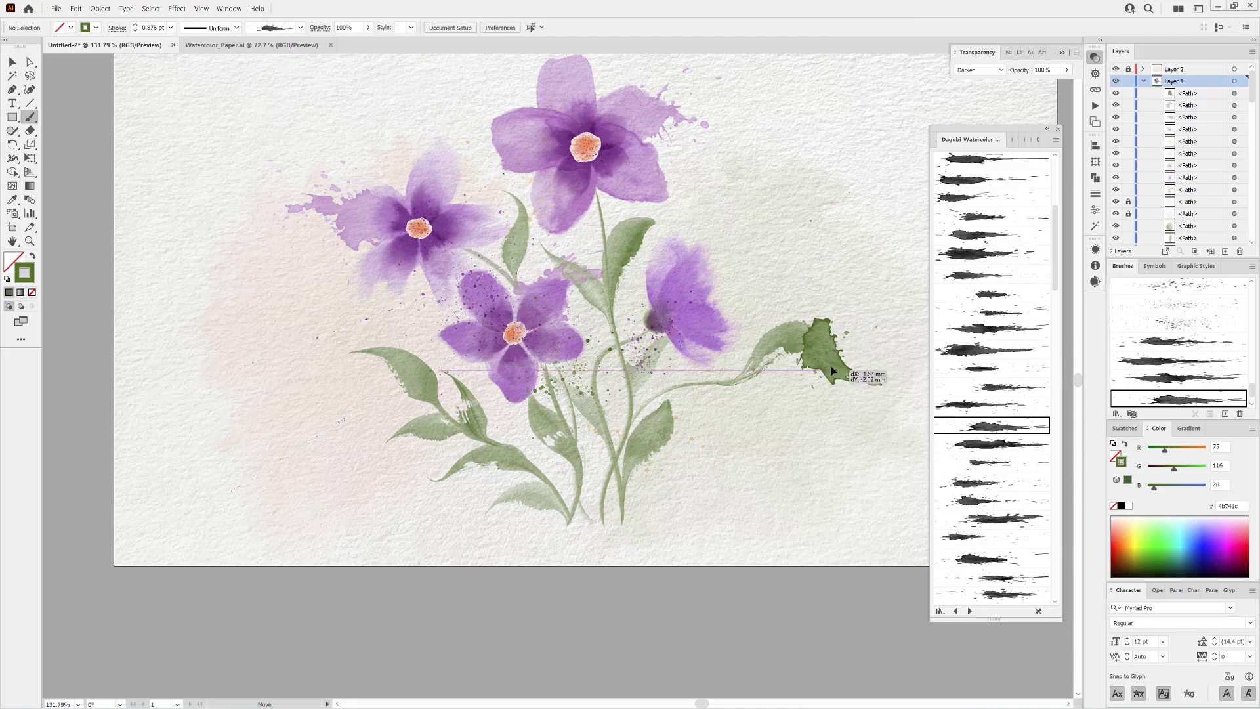
Step: Lighten the green splash to R 164, G 185, B 141 and move it onto the leaf beside the lower stems, below the right flower
left_click_drag(1174, 469, 1193, 473)
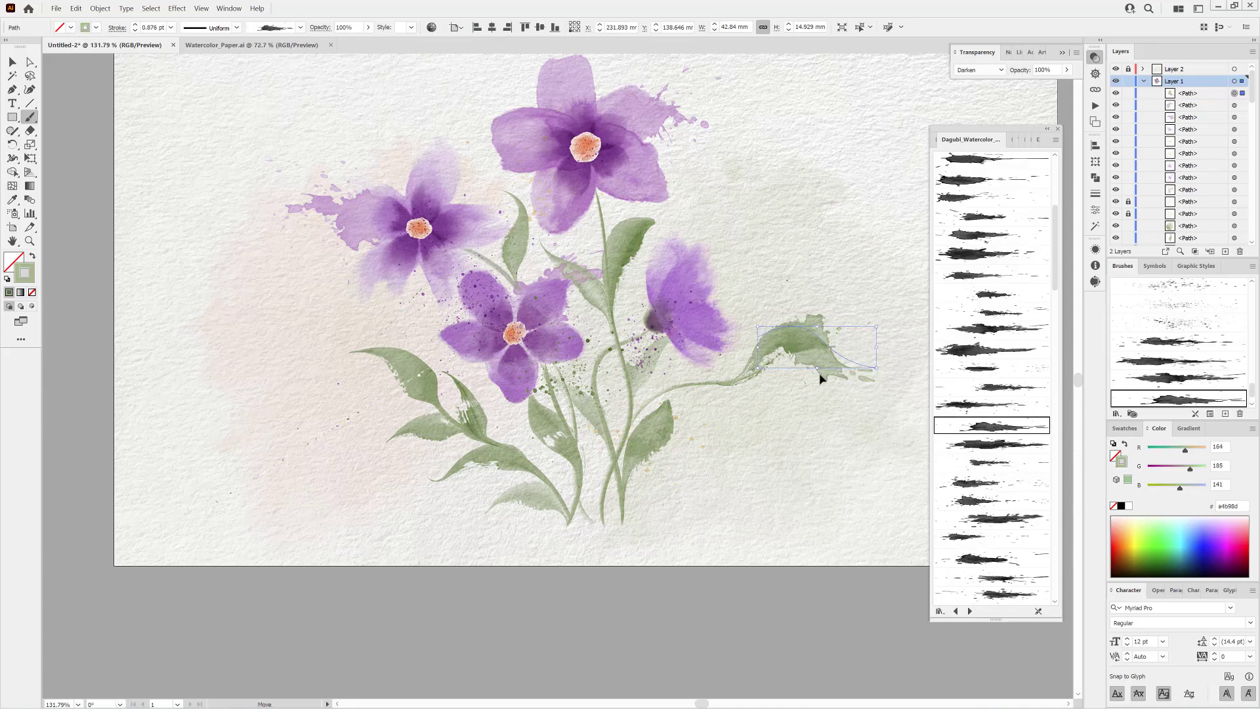
mouse_move(820, 374)
left_mouse_down()
mouse_move(809, 430)
mouse_move(866, 349)
mouse_move(779, 317)
left_mouse_up()
mouse_move(801, 412)
left_mouse_down()
mouse_move(678, 438)
mouse_move(661, 428)
left_mouse_up()
left_click(770, 610, "ctrl")
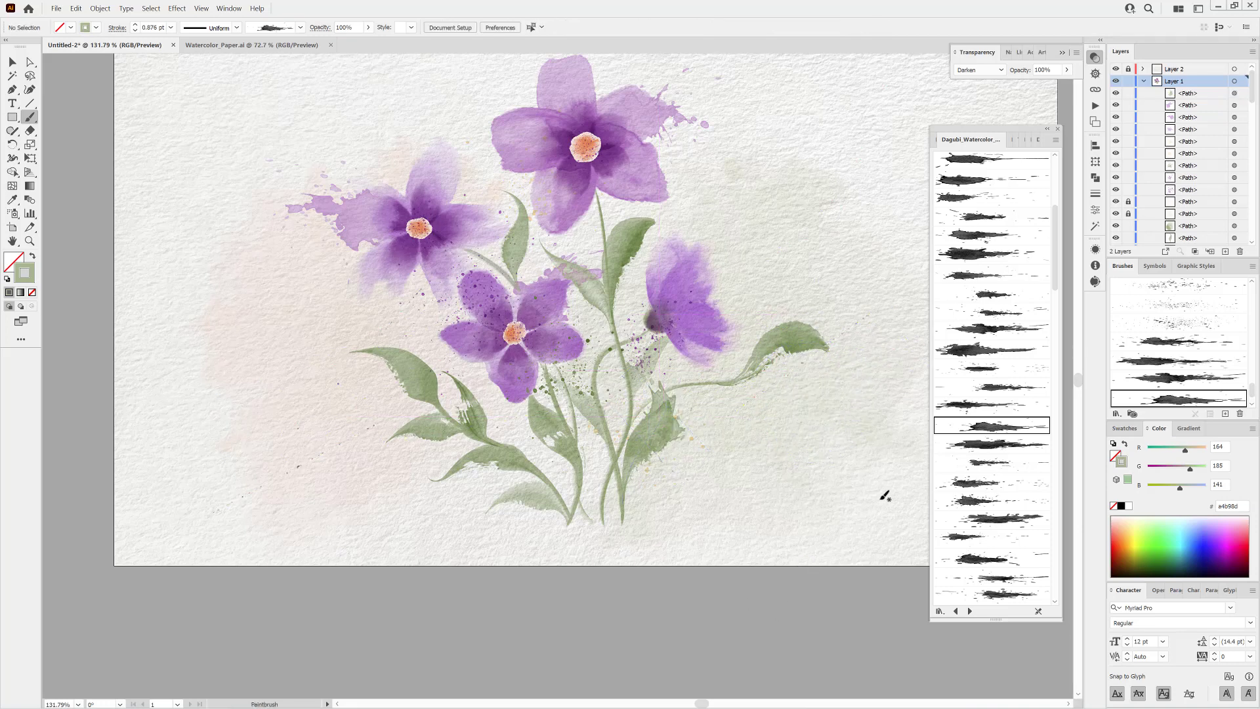
Step: Paint a white diagonal stroke of specks across the right flower with a fine splatter brush in Normal blend mode
scroll(903, 514, "up", 1)
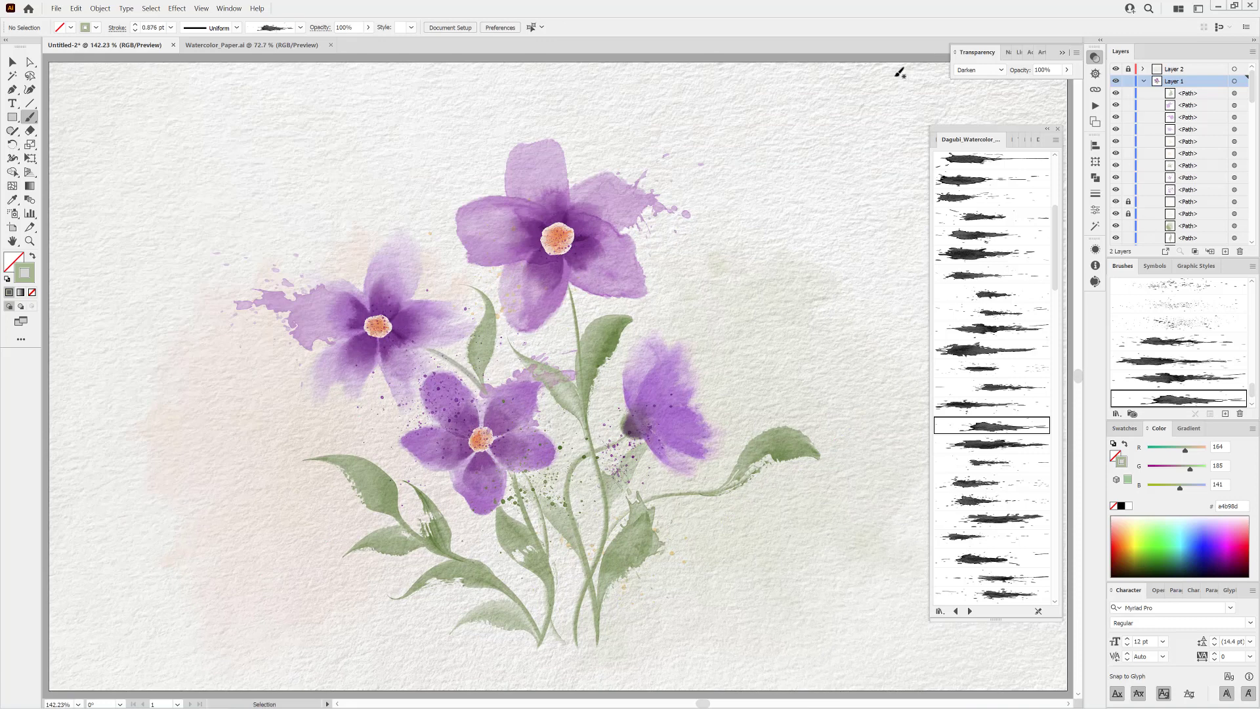
left_click(979, 70)
left_click(971, 71)
left_click_drag(1055, 248, 1055, 545)
left_click(1020, 542)
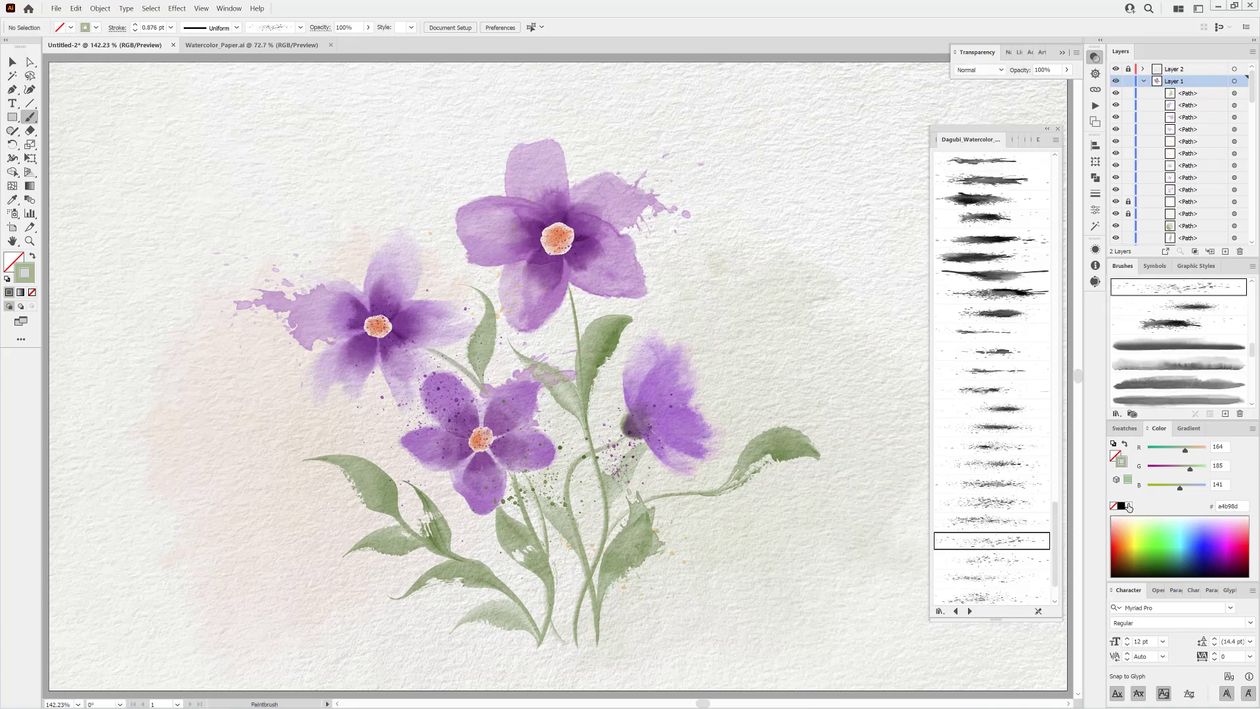
left_click(1129, 507)
left_click_drag(856, 227, 625, 446)
Step: Set the white speck stroke to 1 pt and reposition it over the far-right leaf
mouse_move(683, 388)
left_mouse_down()
mouse_move(568, 358)
mouse_move(413, 497)
left_mouse_up()
left_click_drag(573, 340, 452, 456)
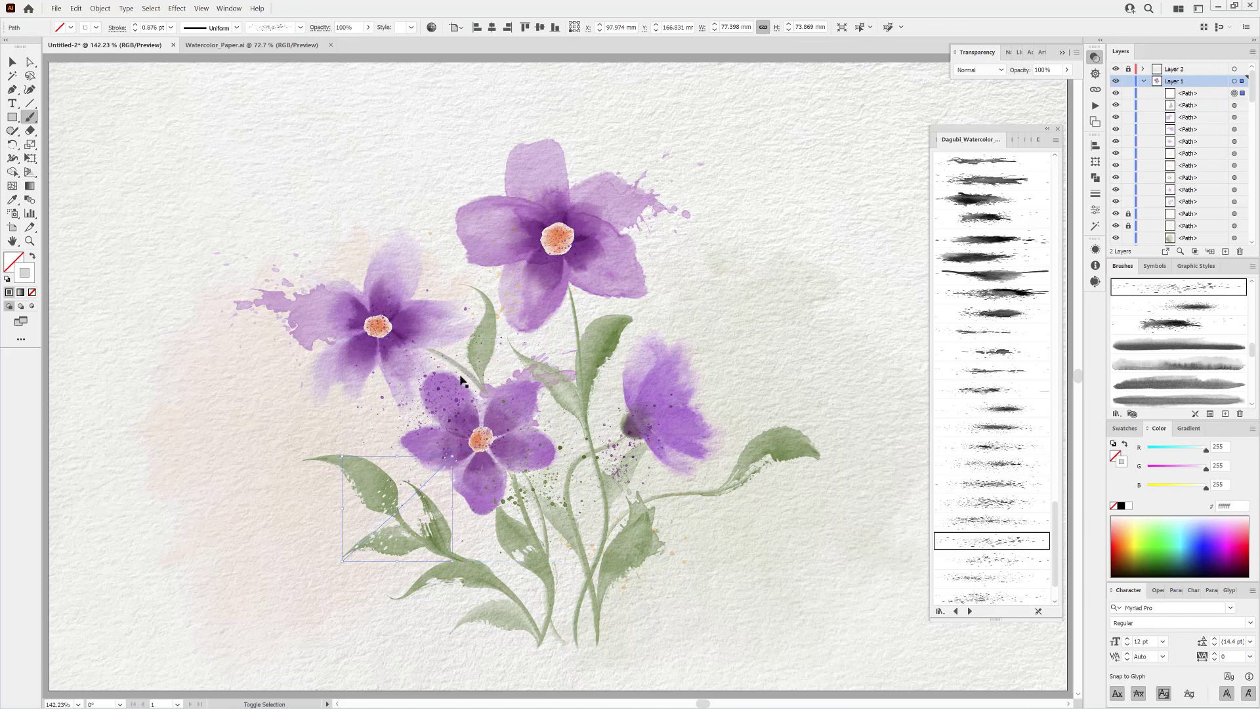
left_click(134, 26)
mouse_move(374, 502)
left_mouse_down()
mouse_move(740, 506)
mouse_move(801, 473)
left_mouse_up()
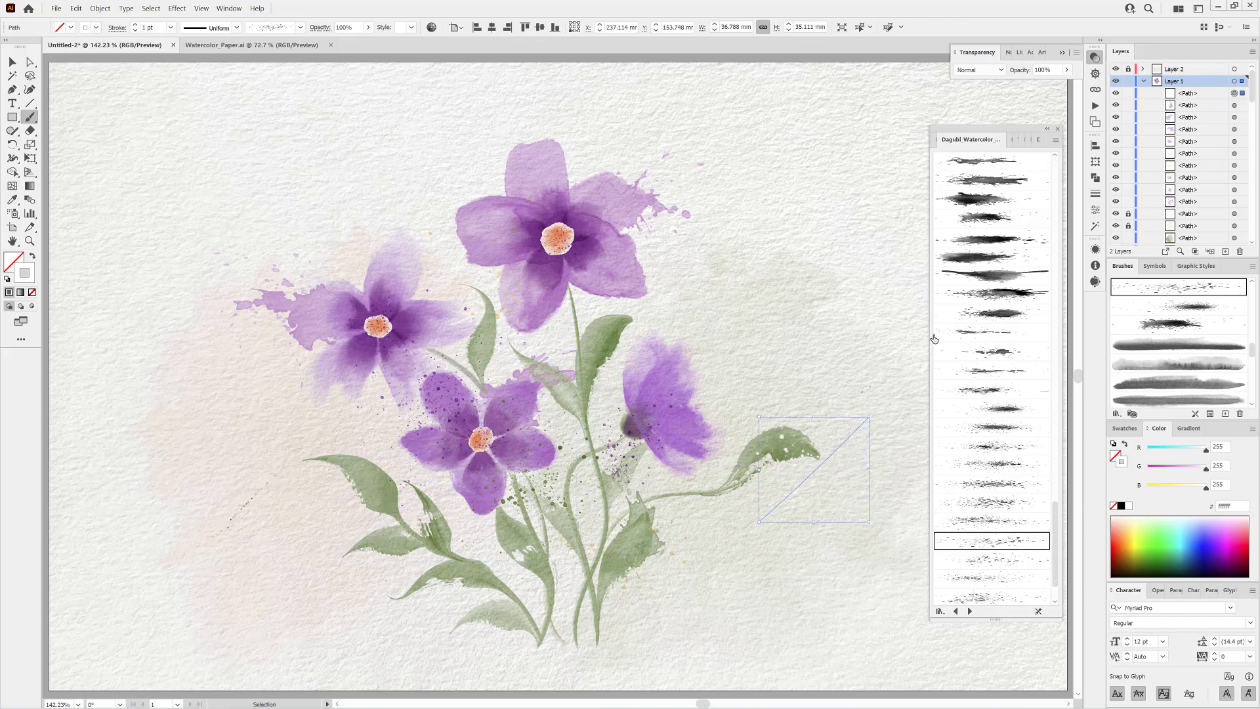
Step: Paint white specks across the lower-left leaf with a denser fine splatter brush
left_click(846, 178, "ctrl")
scroll(991, 538, "down", 2)
left_click(993, 575)
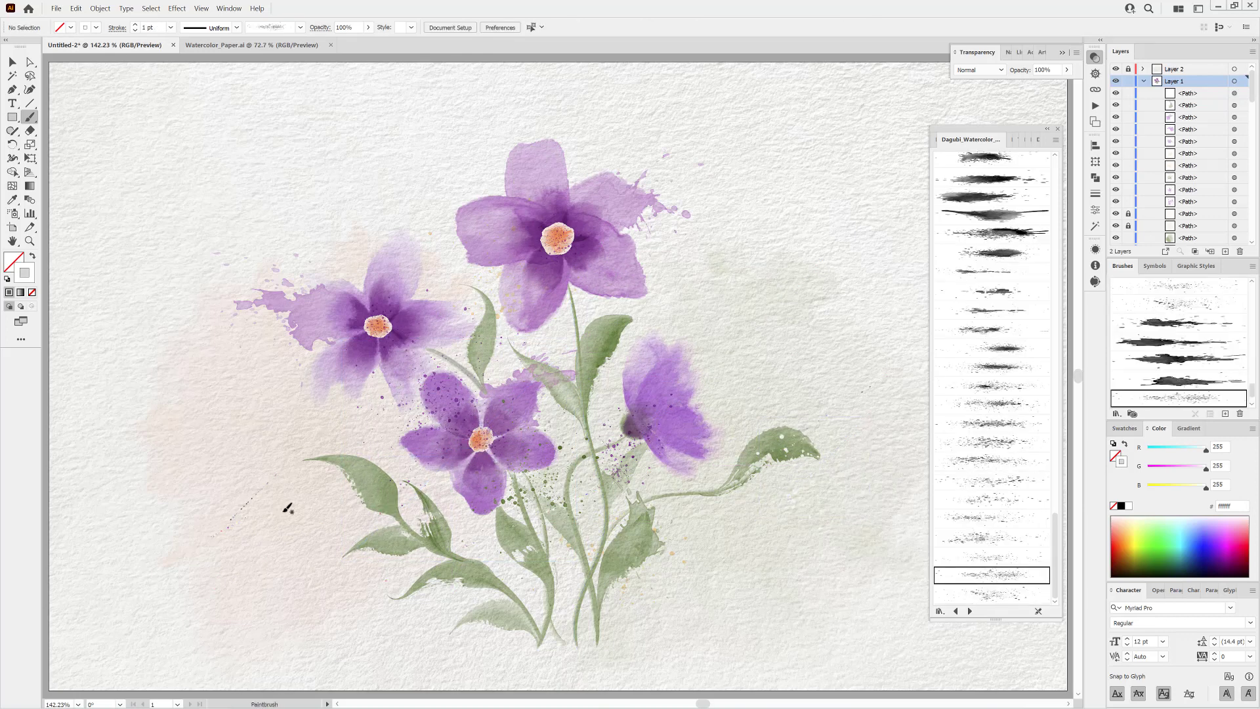
left_click_drag(386, 546, 360, 554)
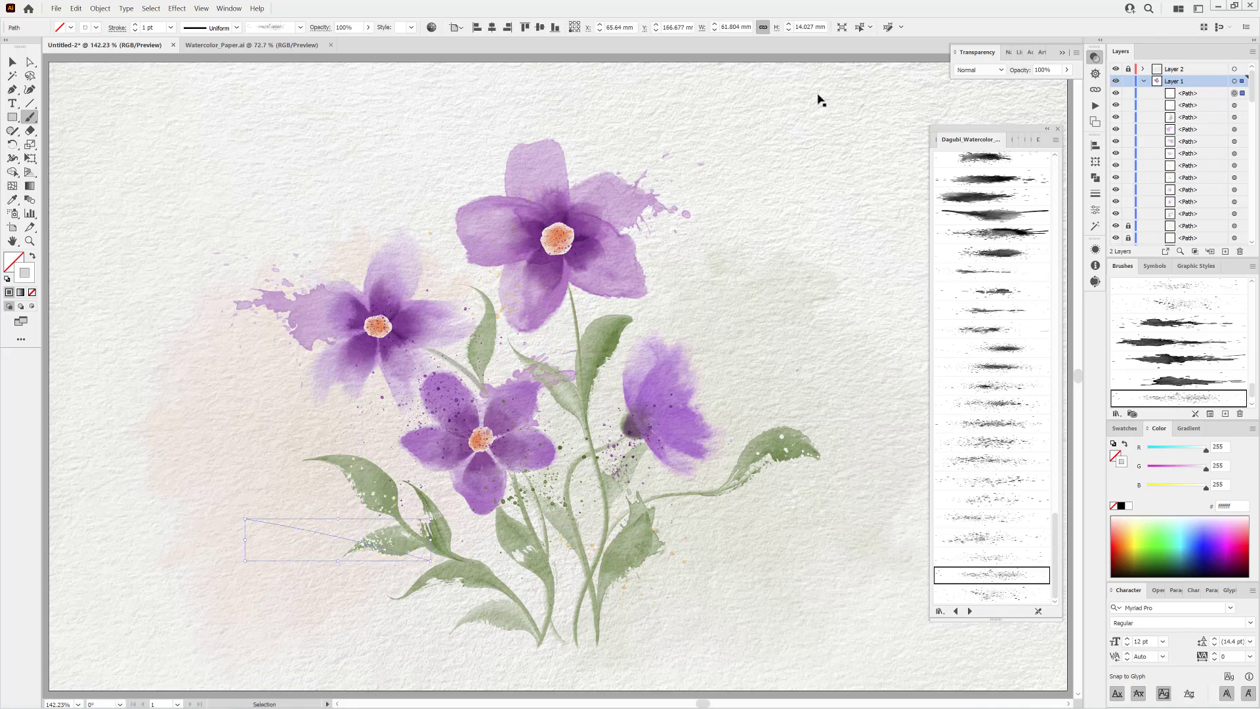